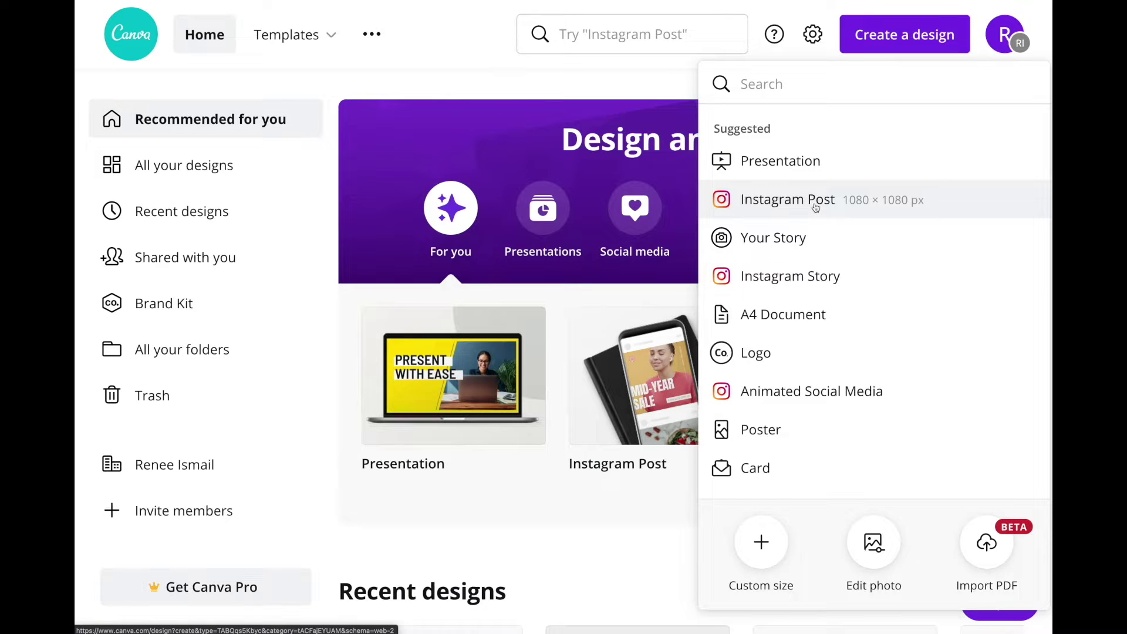
Step: Create a blank 1080 × 1080 px Instagram Post design and hide the template suggestions
{"action": "left_click", "coordinate": [815, 206]}
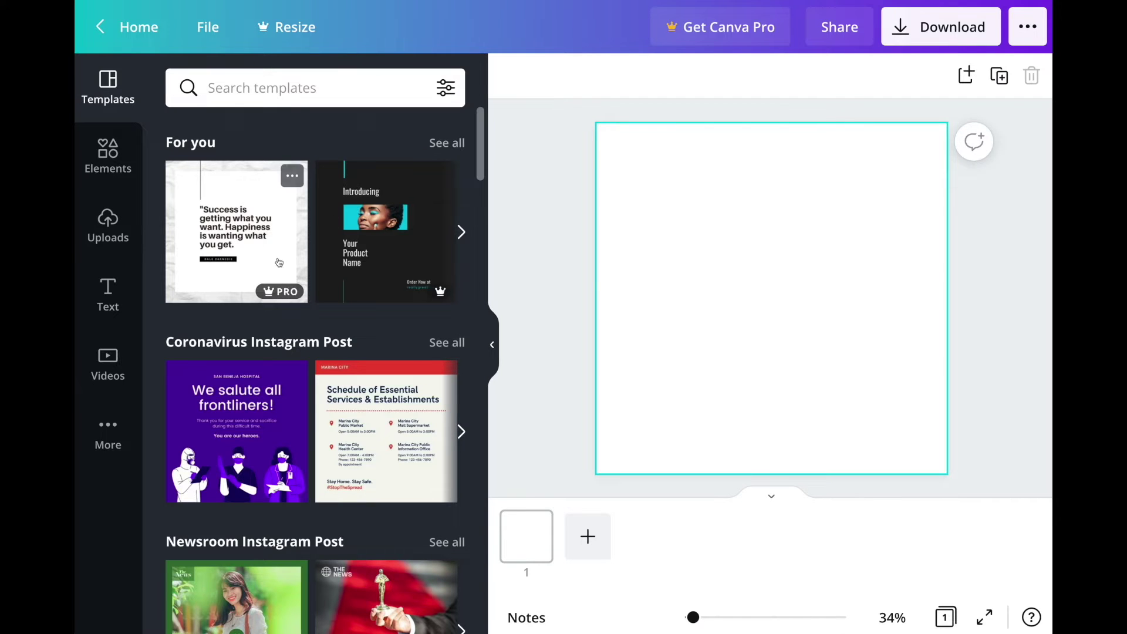
{"action": "mouse_move", "coordinate": [292, 375]}
{"action": "scroll", "coordinate": [292, 374], "scroll_direction": "down", "scroll_amount": 8}
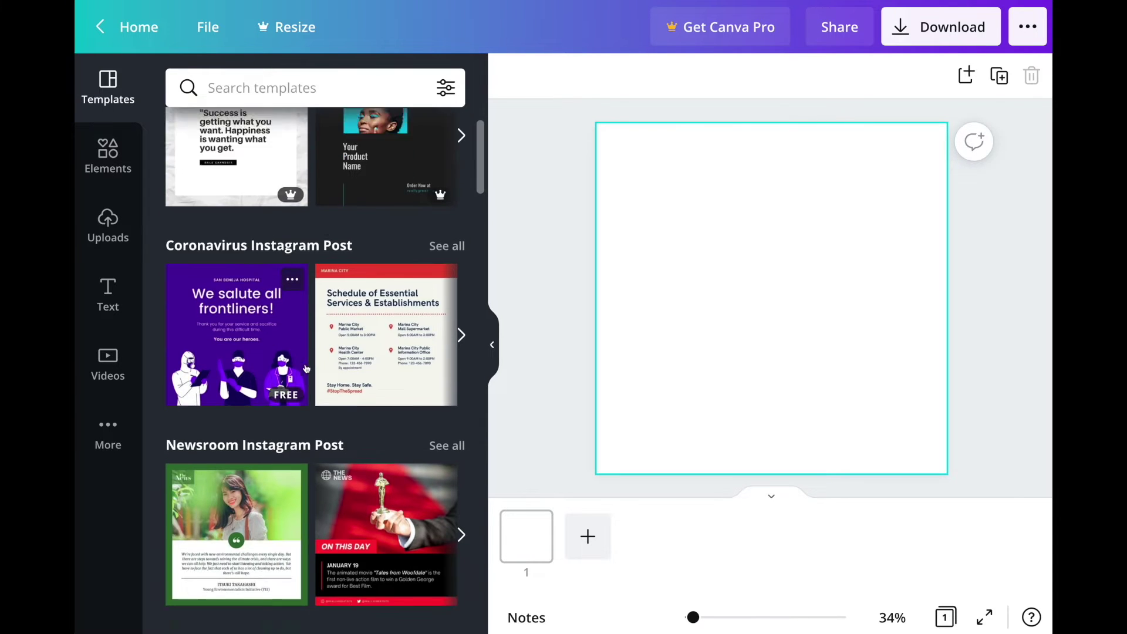
{"action": "scroll", "coordinate": [306, 369], "scroll_direction": "up", "scroll_amount": 5}
{"action": "scroll", "coordinate": [306, 369], "scroll_direction": "up", "scroll_amount": 3}
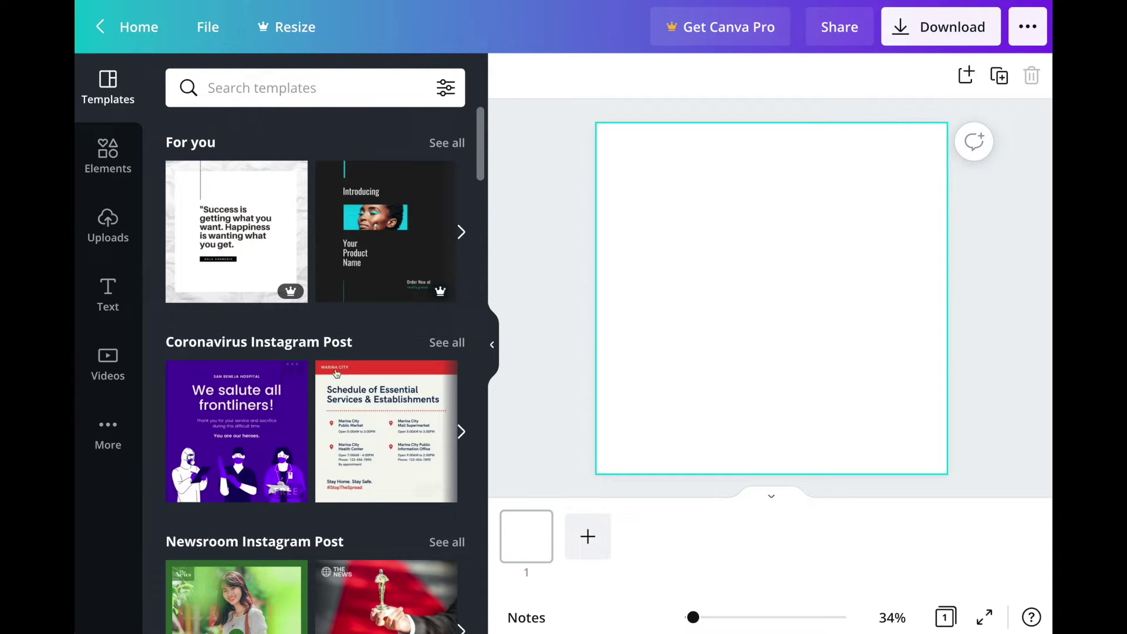
{"action": "left_click", "coordinate": [495, 348]}
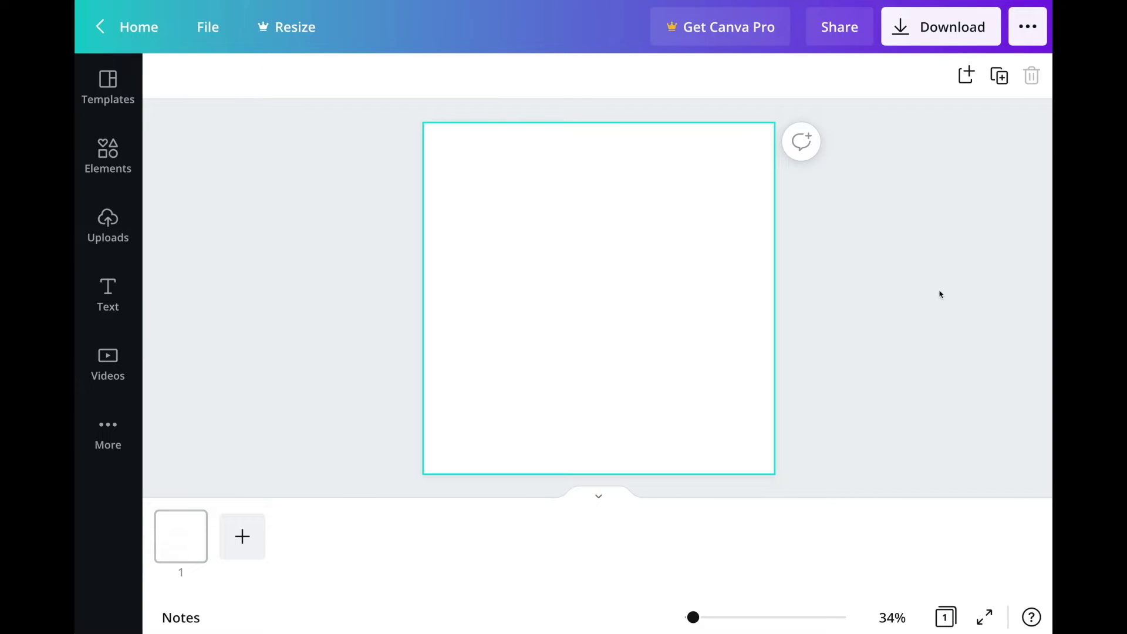
Step: Fill the blank page's background with the pink brand color
{"action": "left_click", "coordinate": [627, 278]}
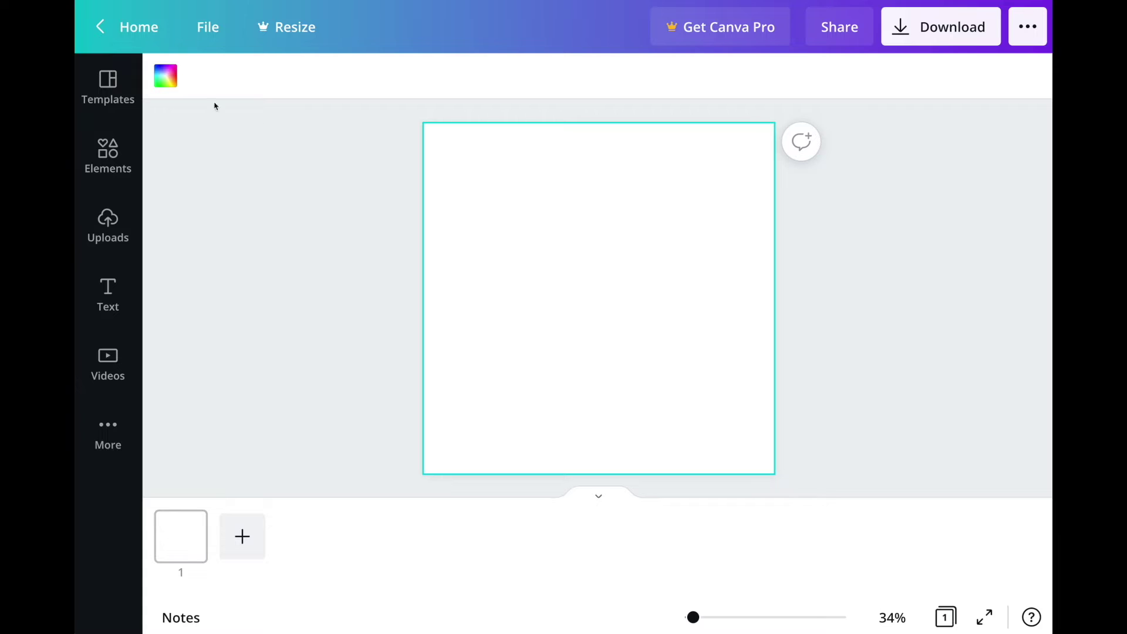
{"action": "left_click", "coordinate": [166, 76]}
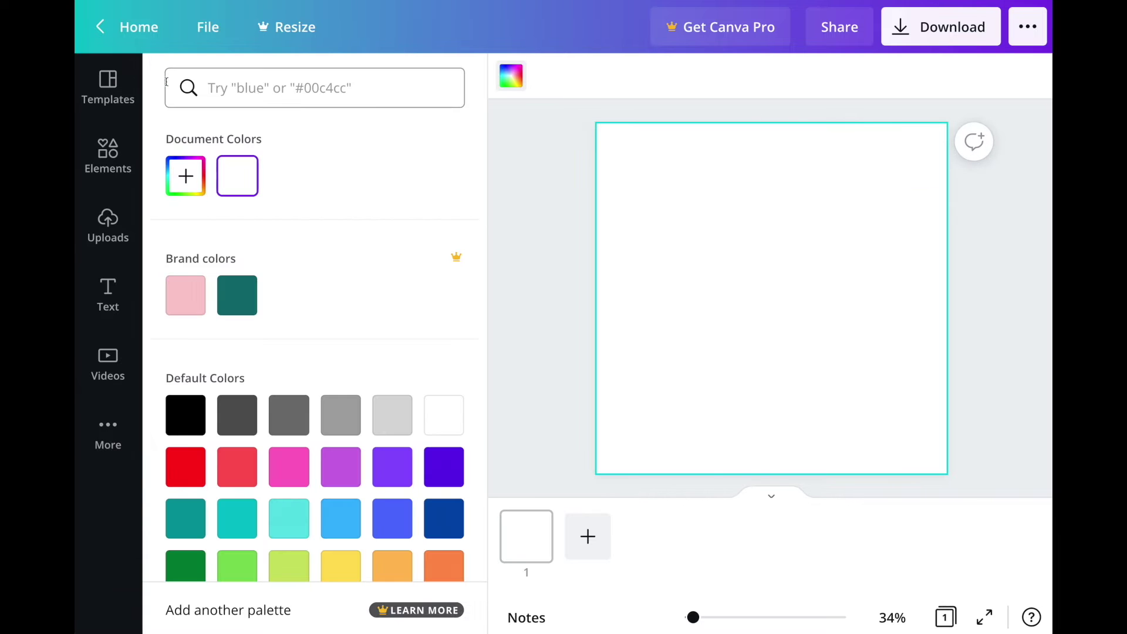
{"action": "left_click", "coordinate": [186, 296]}
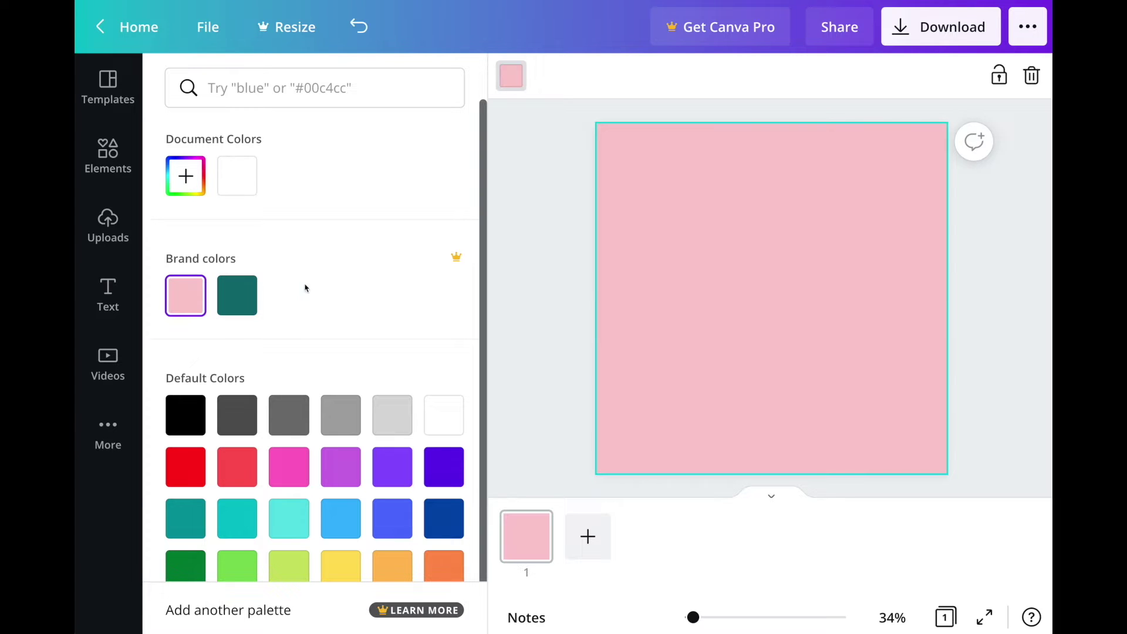
{"action": "left_click", "coordinate": [511, 77]}
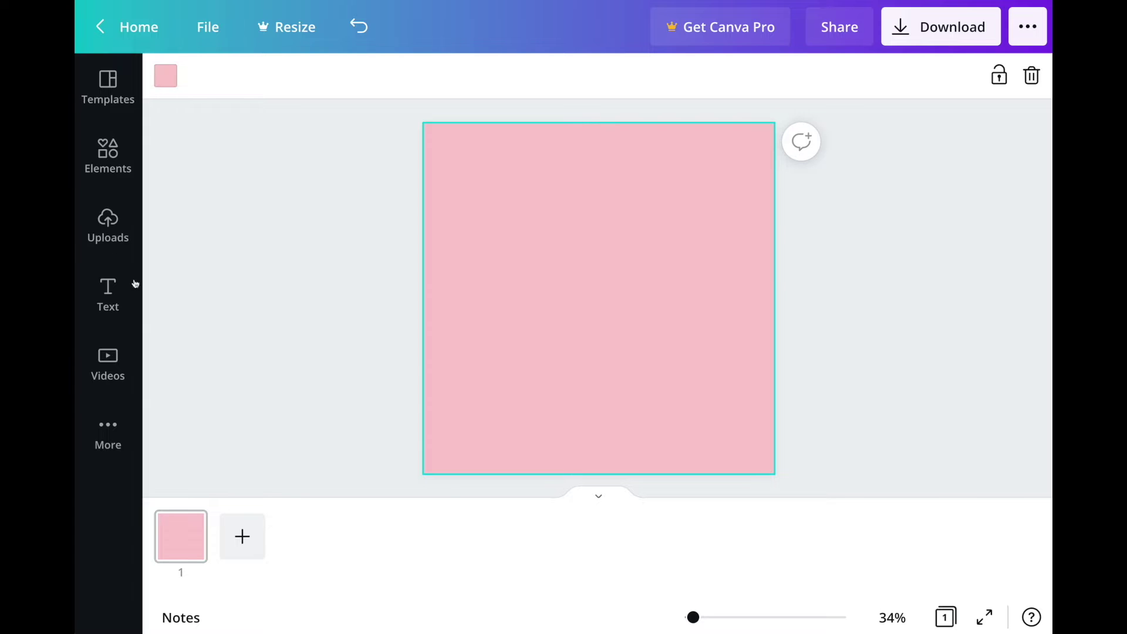
Step: Add the uploaded image of the bottle with the orange label to the page
{"action": "left_click", "coordinate": [104, 238]}
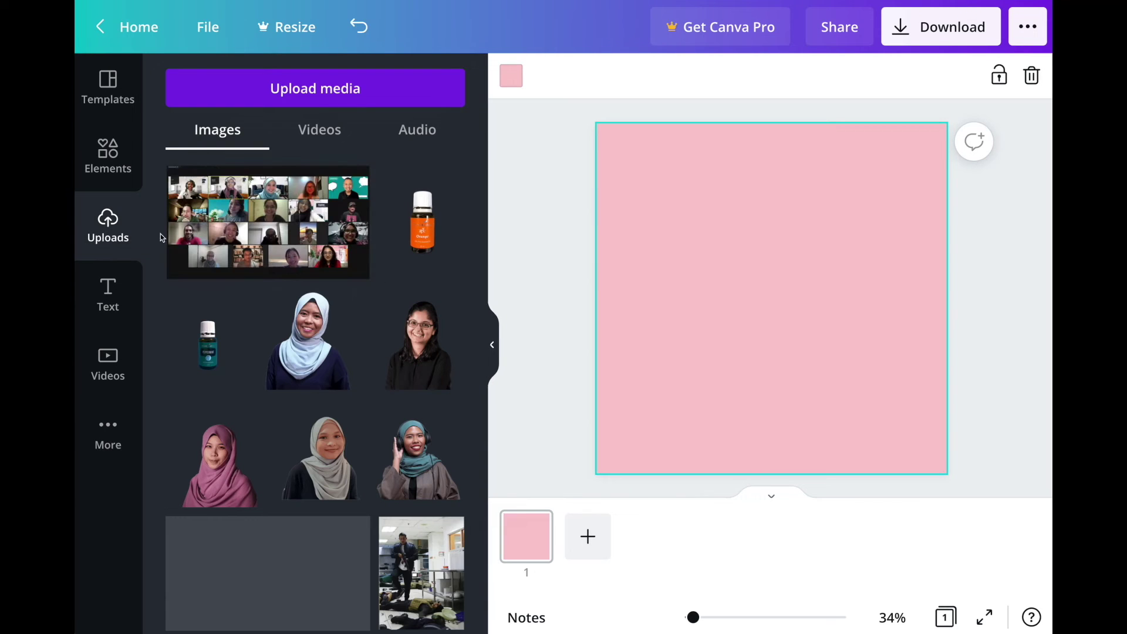
{"action": "left_click", "coordinate": [433, 224]}
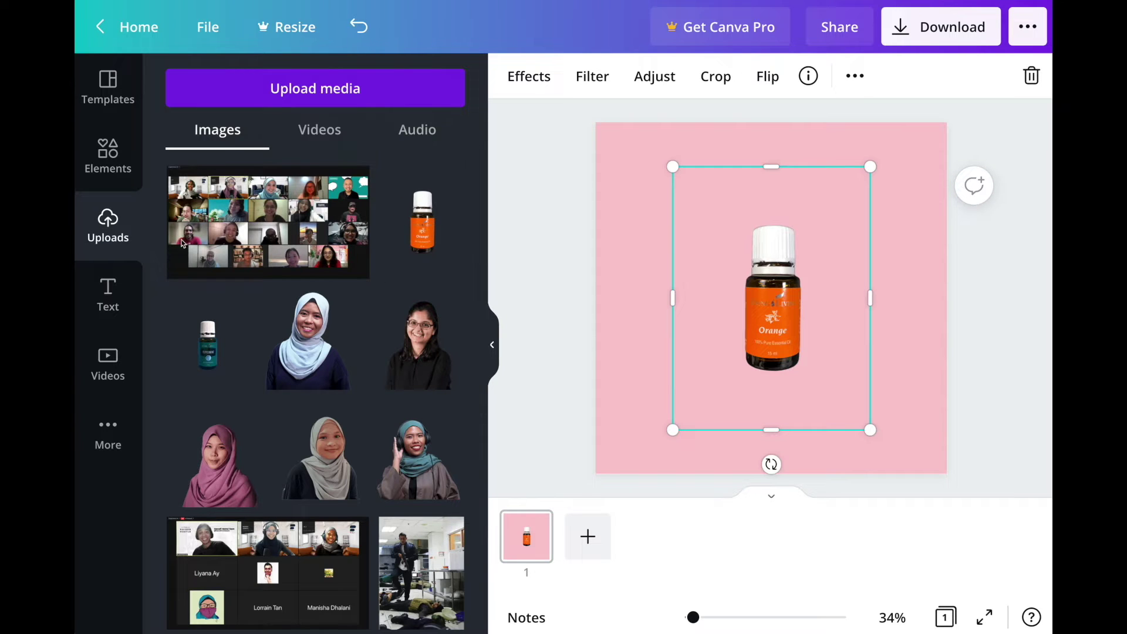
{"action": "left_click", "coordinate": [487, 333]}
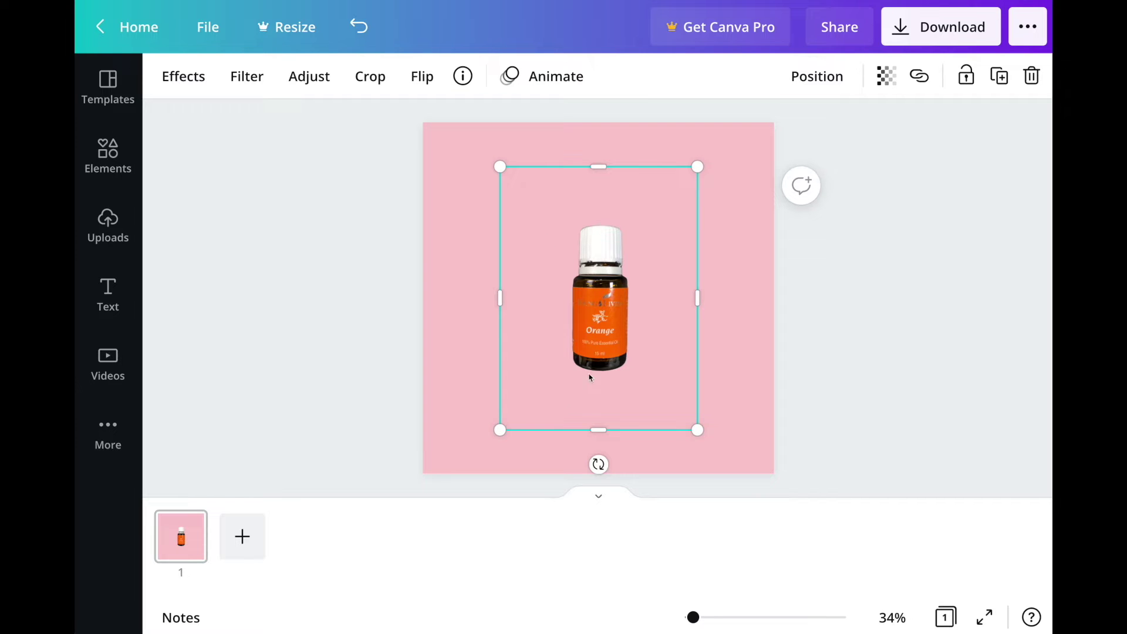
Step: Crop the image closely around the orange bottle and move it against the right edge of the pink page
{"action": "left_click", "coordinate": [373, 83]}
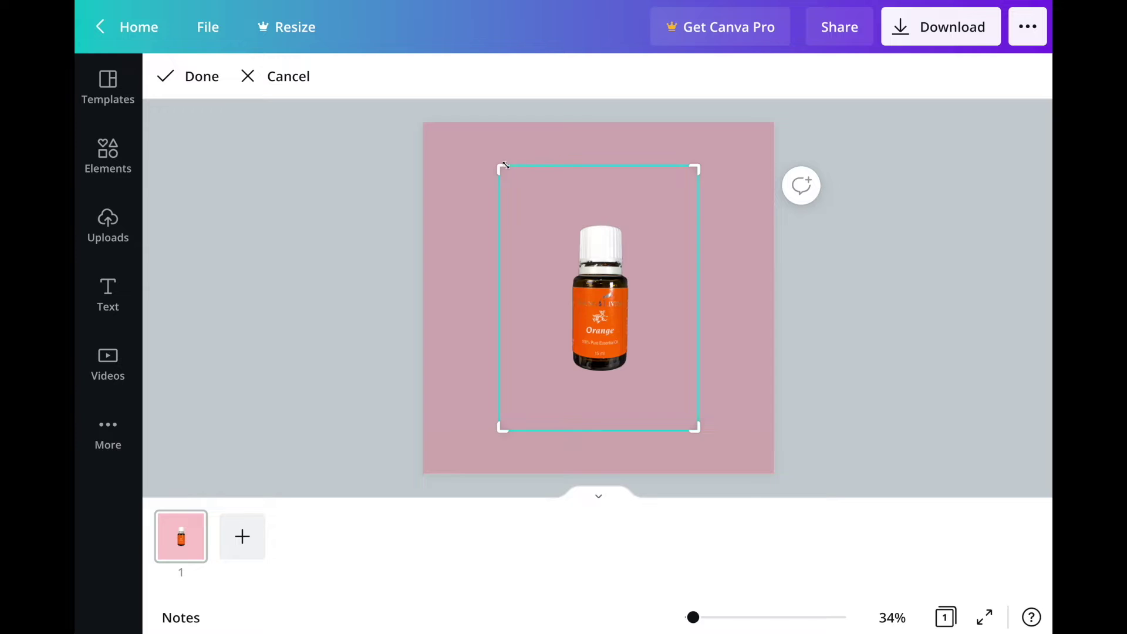
{"action": "left_click_drag", "start_coordinate": [499, 167], "coordinate": [537, 215]}
{"action": "left_click_drag", "start_coordinate": [696, 416], "coordinate": [657, 368]}
{"action": "left_click", "coordinate": [177, 82]}
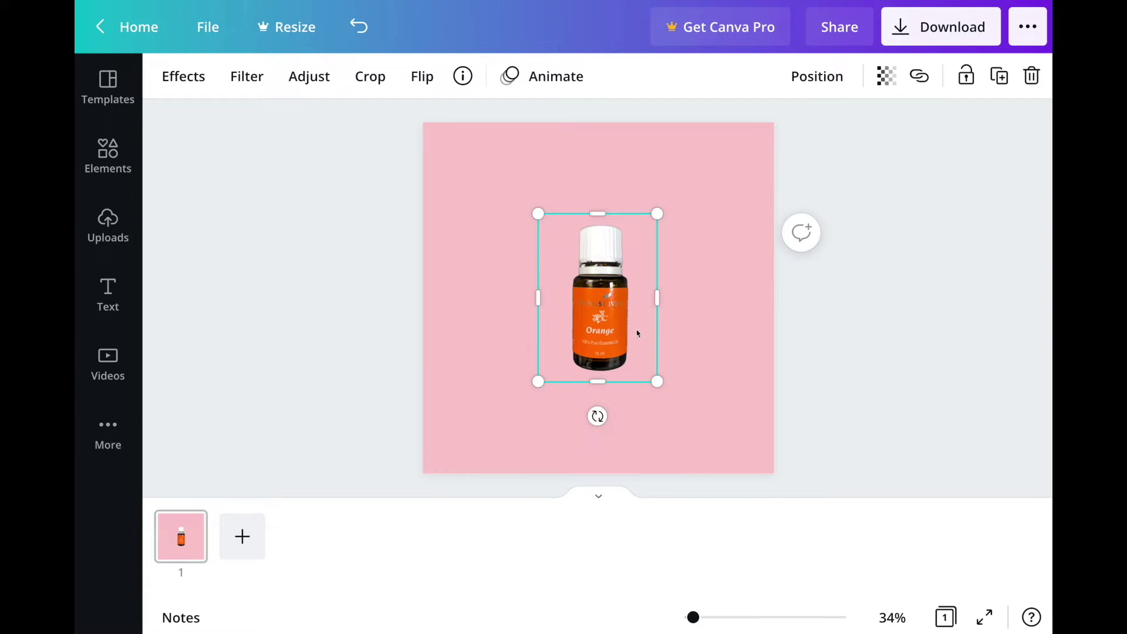
{"action": "left_click", "coordinate": [722, 335]}
{"action": "left_click_drag", "start_coordinate": [610, 324], "coordinate": [728, 326]}
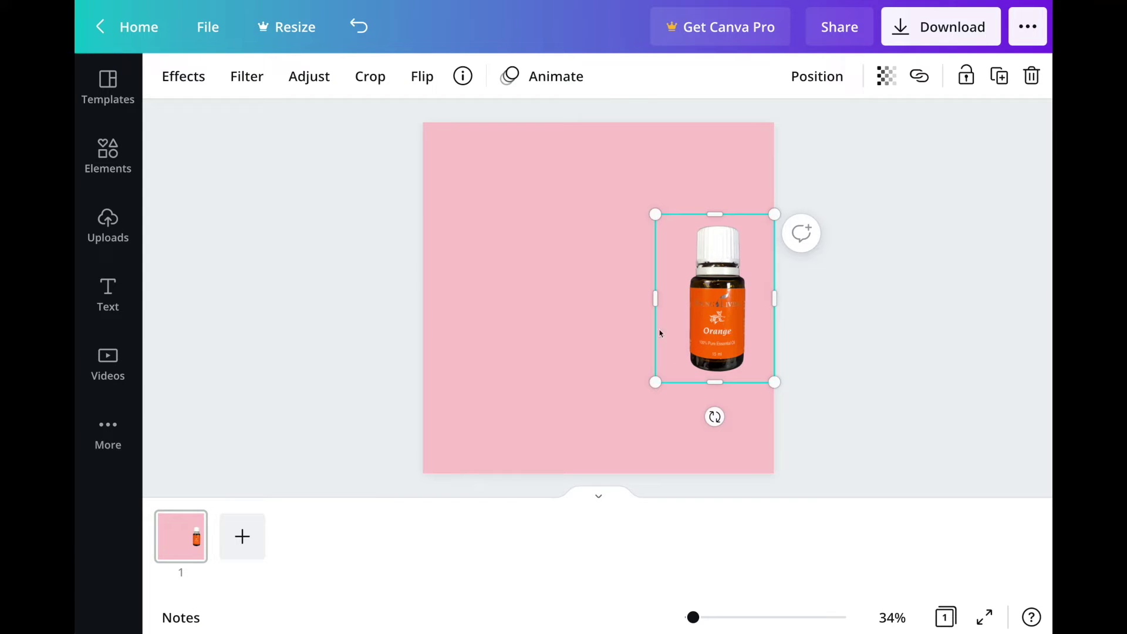
Step: Apply the Block page animation to the page
{"action": "left_click", "coordinate": [557, 346]}
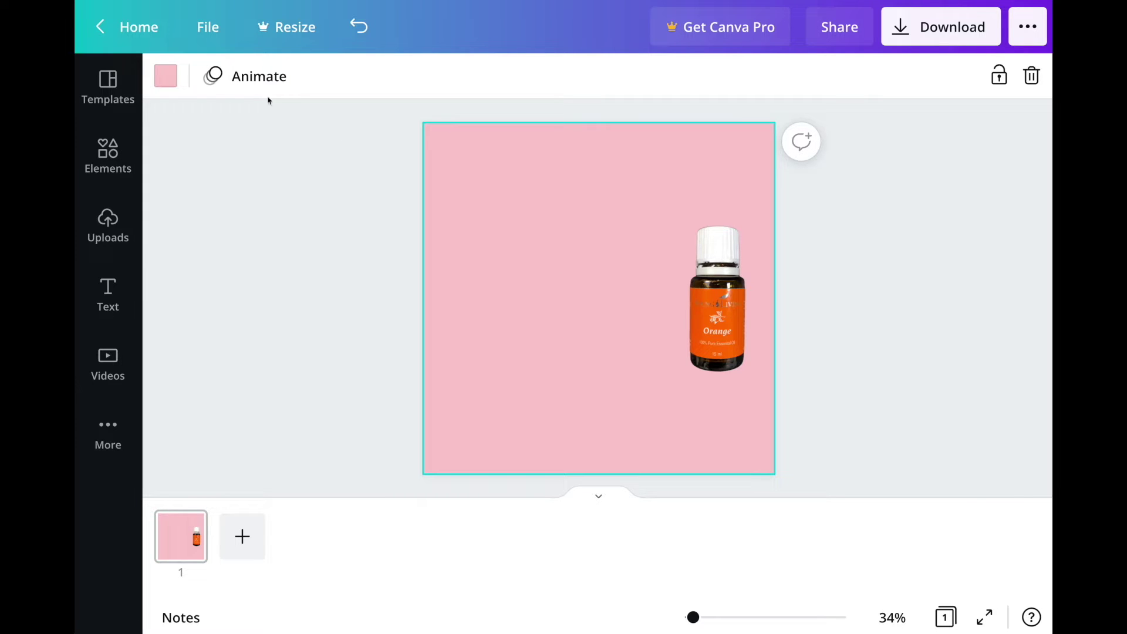
{"action": "left_click", "coordinate": [248, 84]}
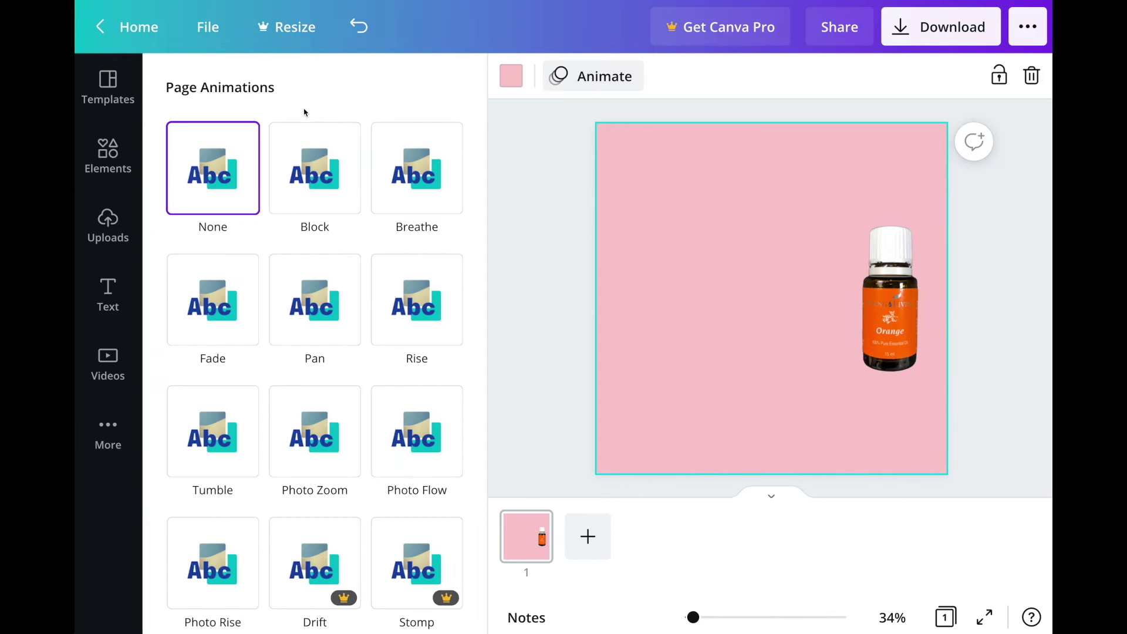
{"action": "left_click", "coordinate": [327, 188]}
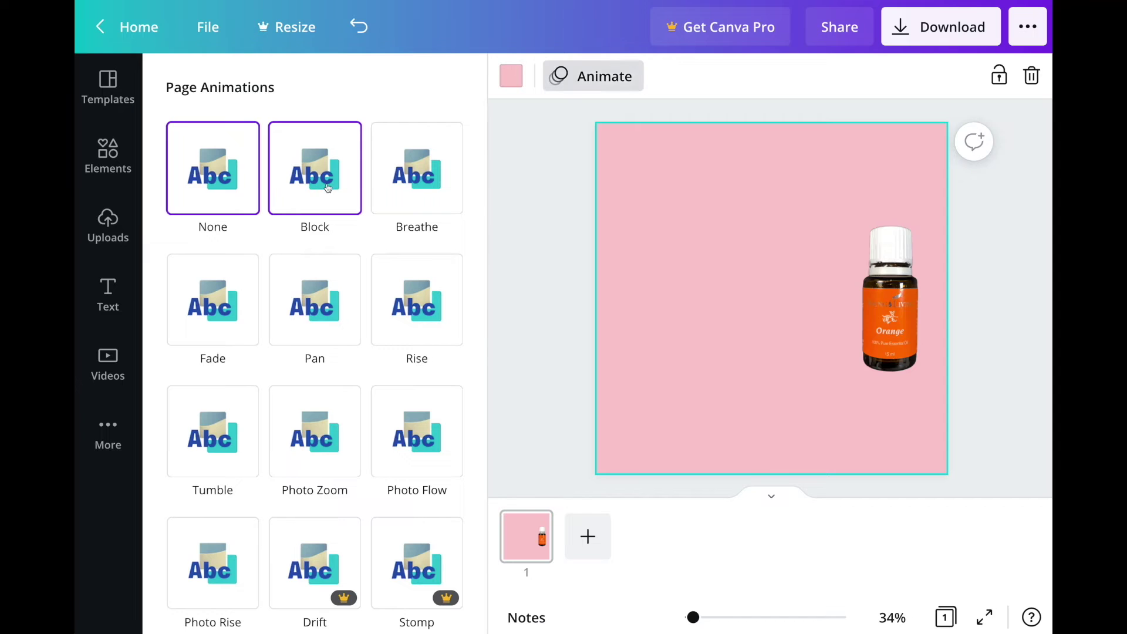
{"action": "left_click", "coordinate": [567, 211]}
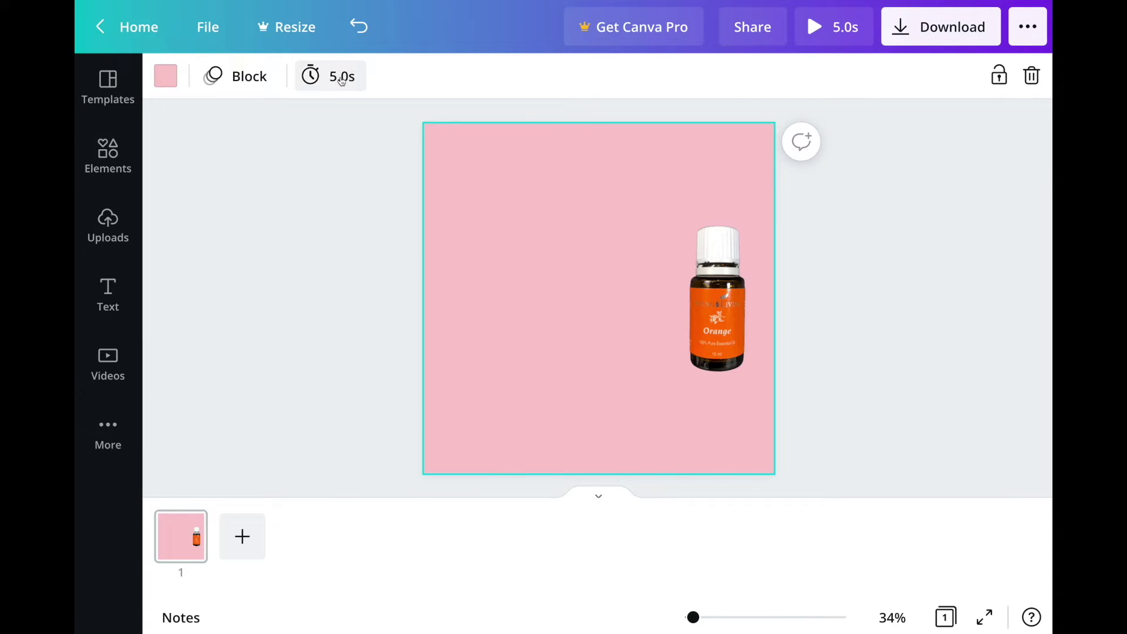
Step: Set the page's timing to 0.3 seconds
{"action": "left_click", "coordinate": [342, 80]}
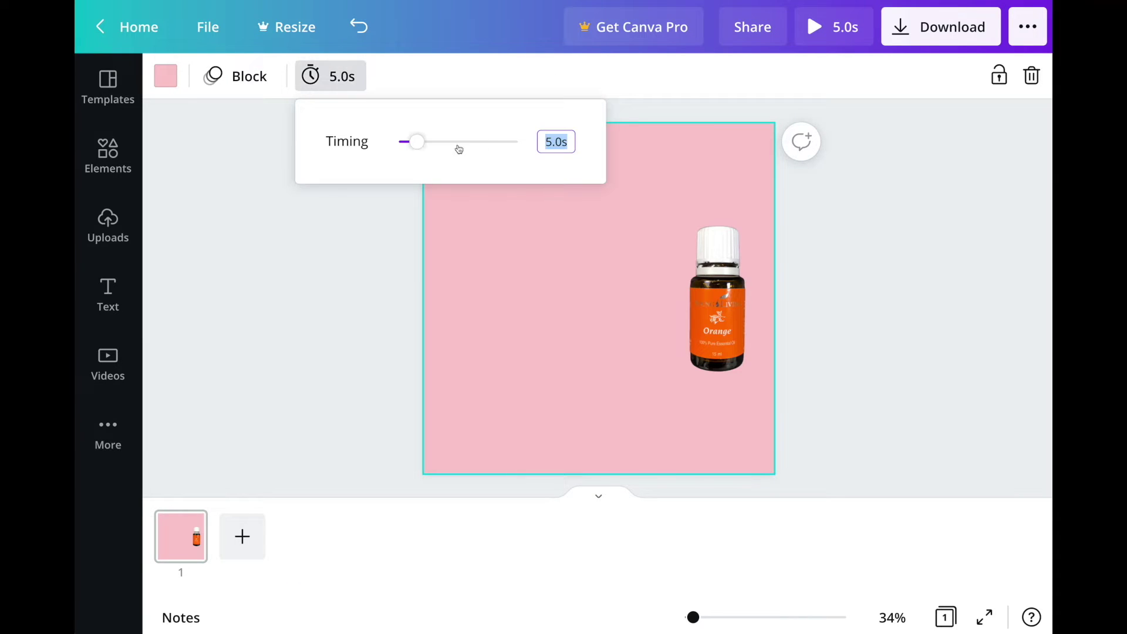
{"action": "left_click_drag", "start_coordinate": [418, 144], "coordinate": [399, 145]}
{"action": "double_click", "coordinate": [559, 141]}
{"action": "left_click", "coordinate": [562, 142]}
{"action": "key", "text": "BackSpace"}
{"action": "type", "text": "3"}
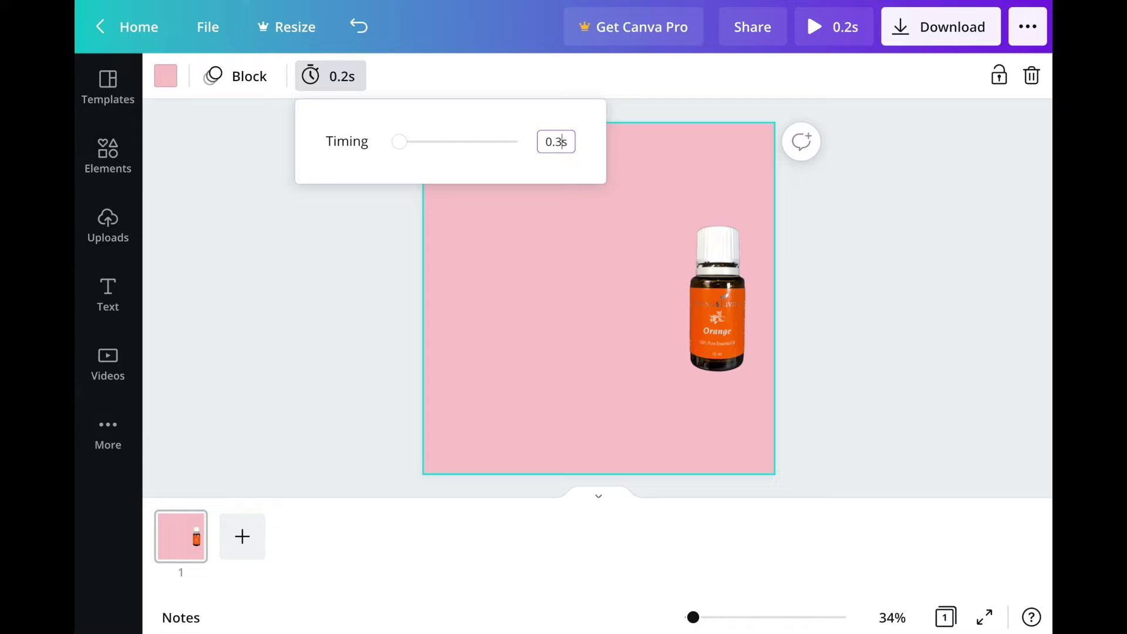
{"action": "key", "text": "Return"}
{"action": "left_click", "coordinate": [278, 141]}
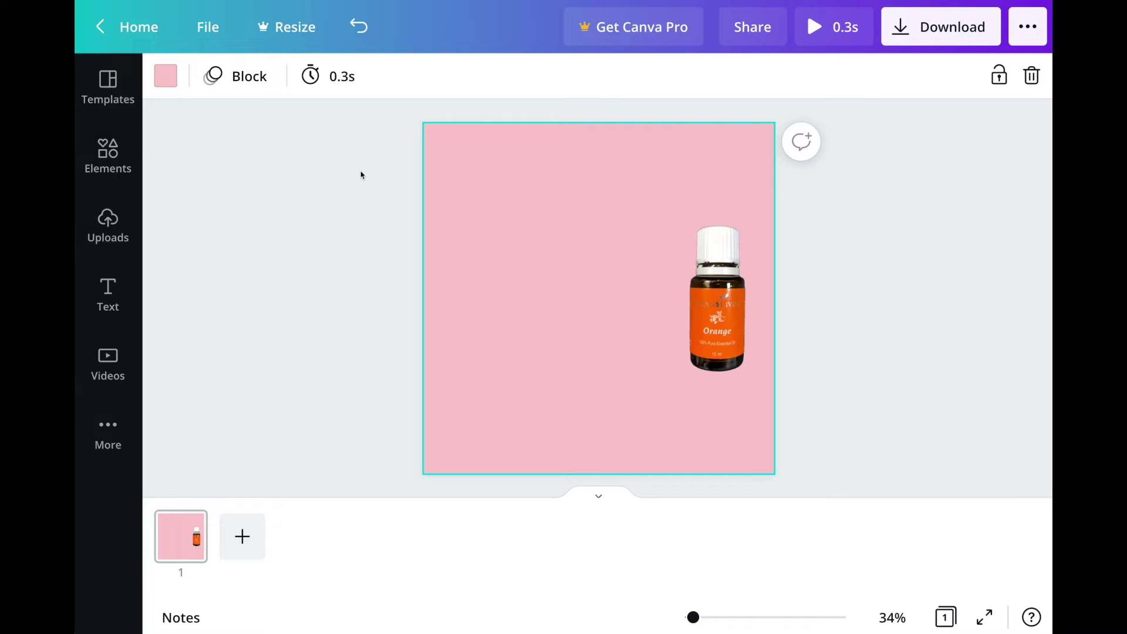
Step: Duplicate page 1 with the orange bottle
{"action": "mouse_move", "coordinate": [192, 527]}
{"action": "left_click", "coordinate": [186, 526]}
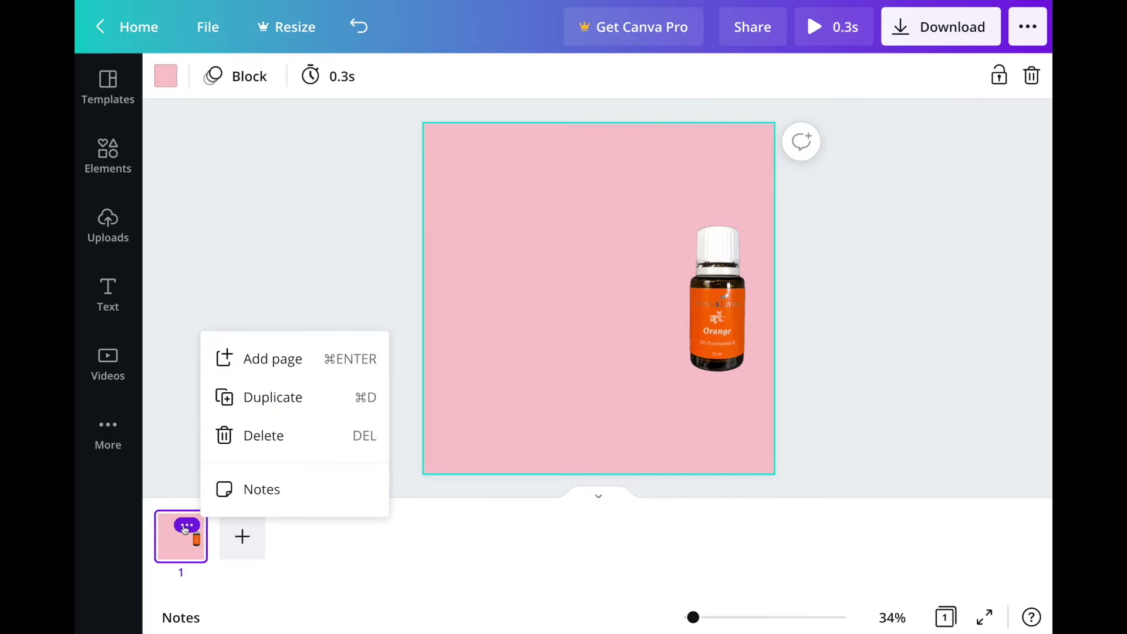
{"action": "left_click", "coordinate": [264, 398]}
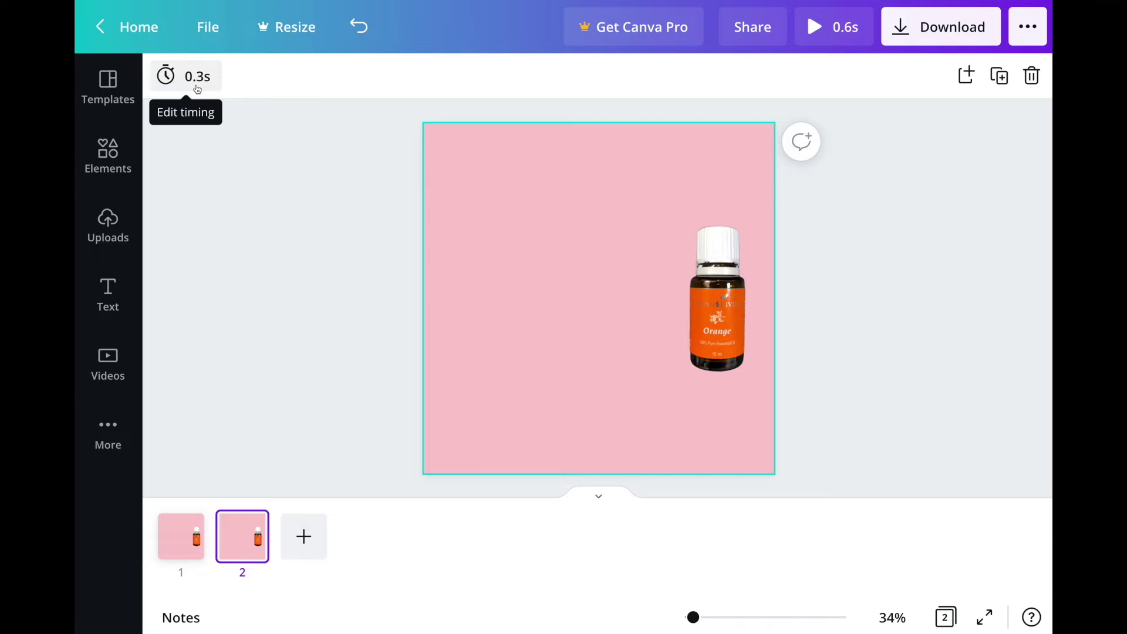
Step: Set the page animation to None on page 2 and on page 1
{"action": "left_click", "coordinate": [470, 424]}
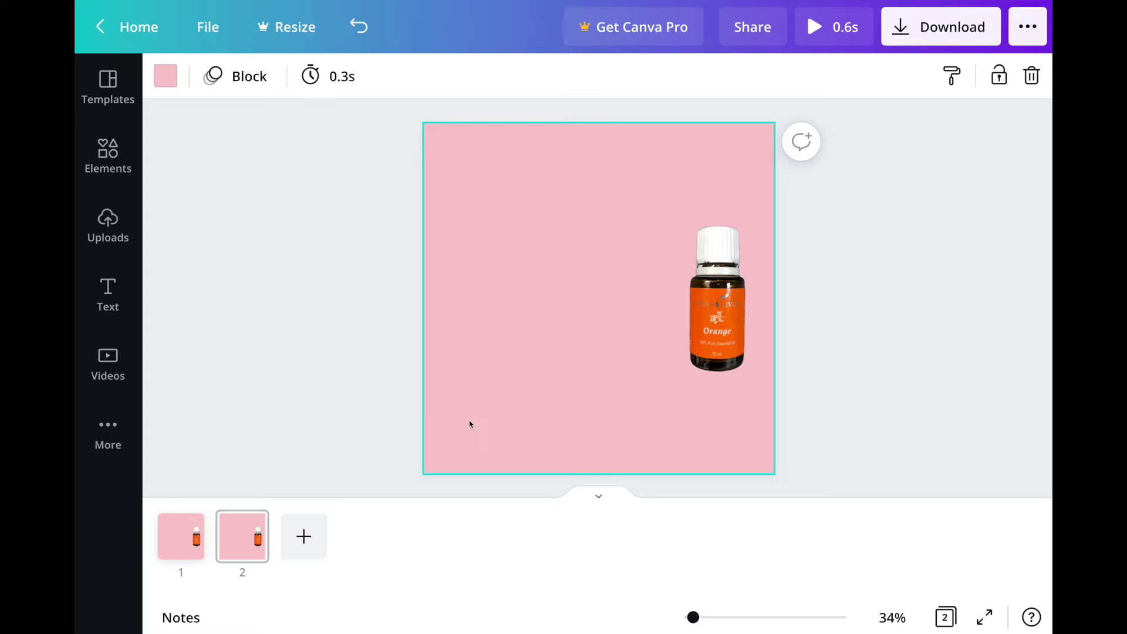
{"action": "left_click", "coordinate": [229, 90]}
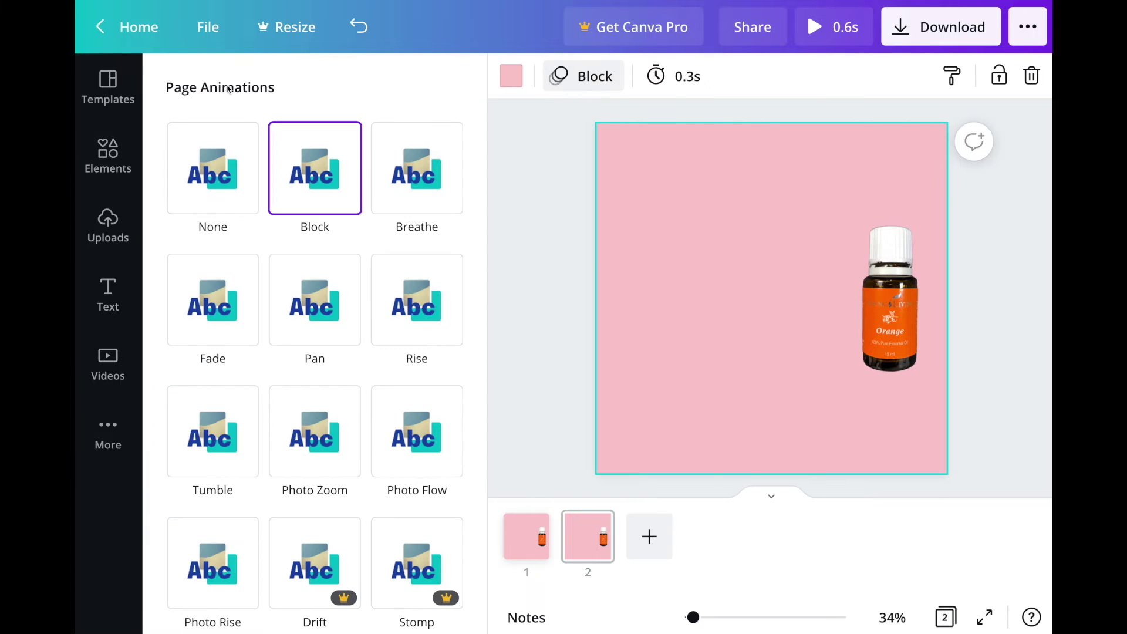
{"action": "left_click", "coordinate": [213, 193]}
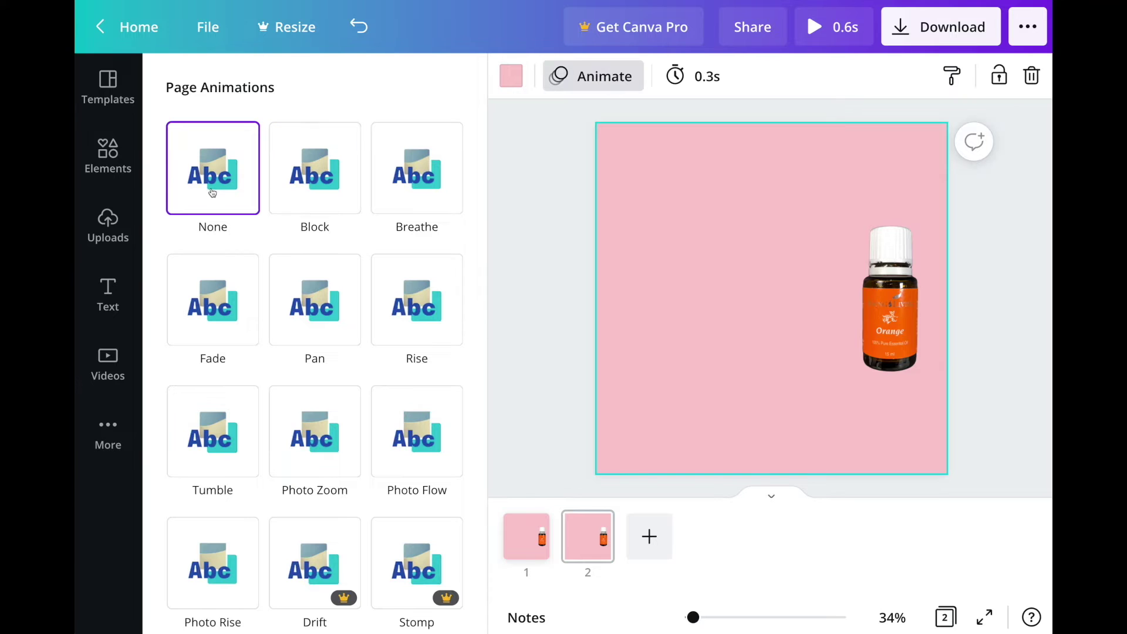
{"action": "left_click", "coordinate": [514, 537]}
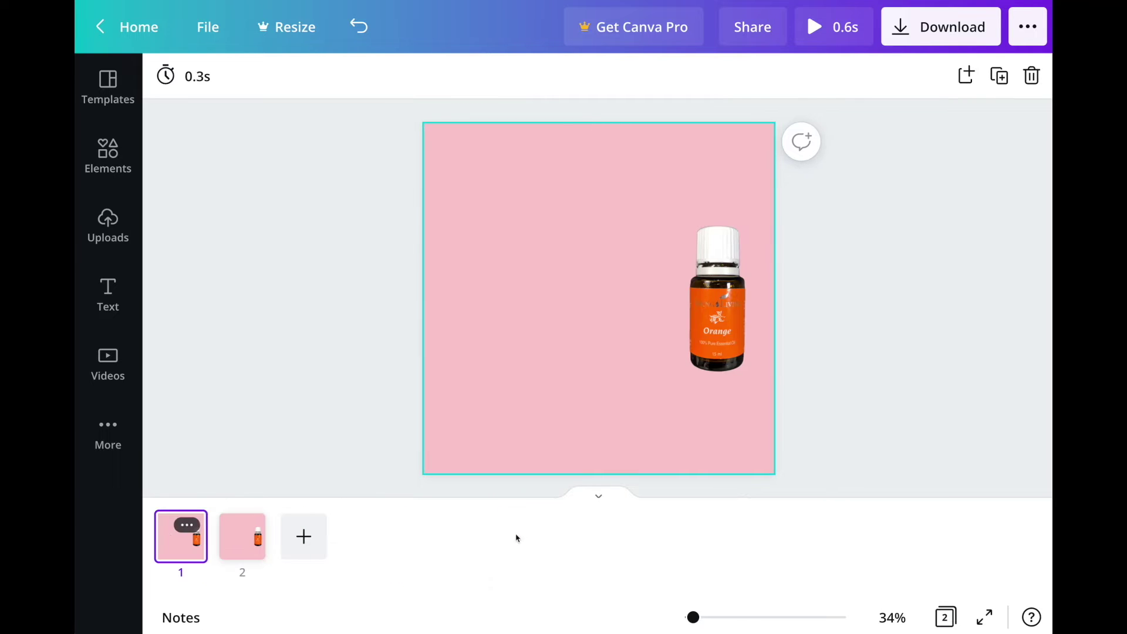
{"action": "left_click", "coordinate": [511, 365]}
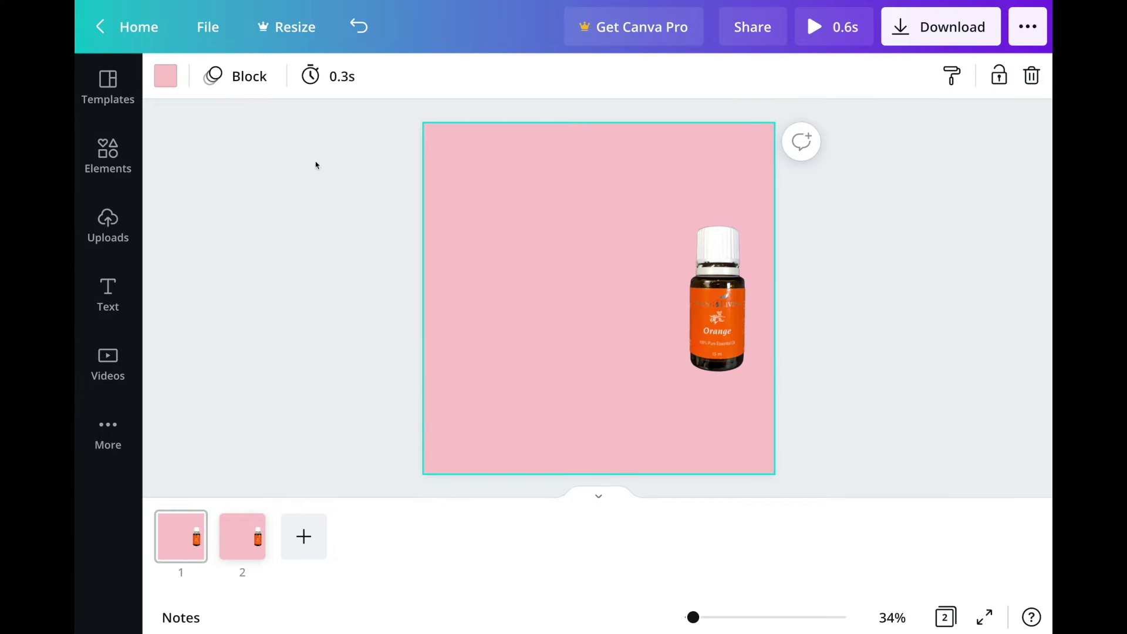
{"action": "left_click", "coordinate": [247, 76]}
{"action": "left_click", "coordinate": [202, 191]}
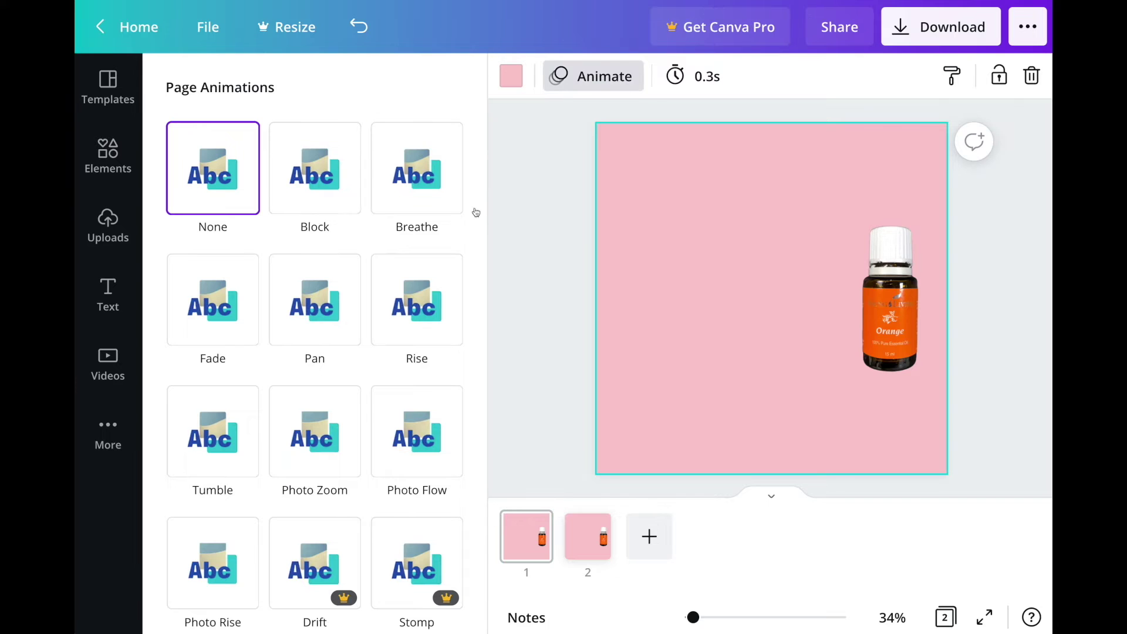
{"action": "left_click", "coordinate": [552, 221]}
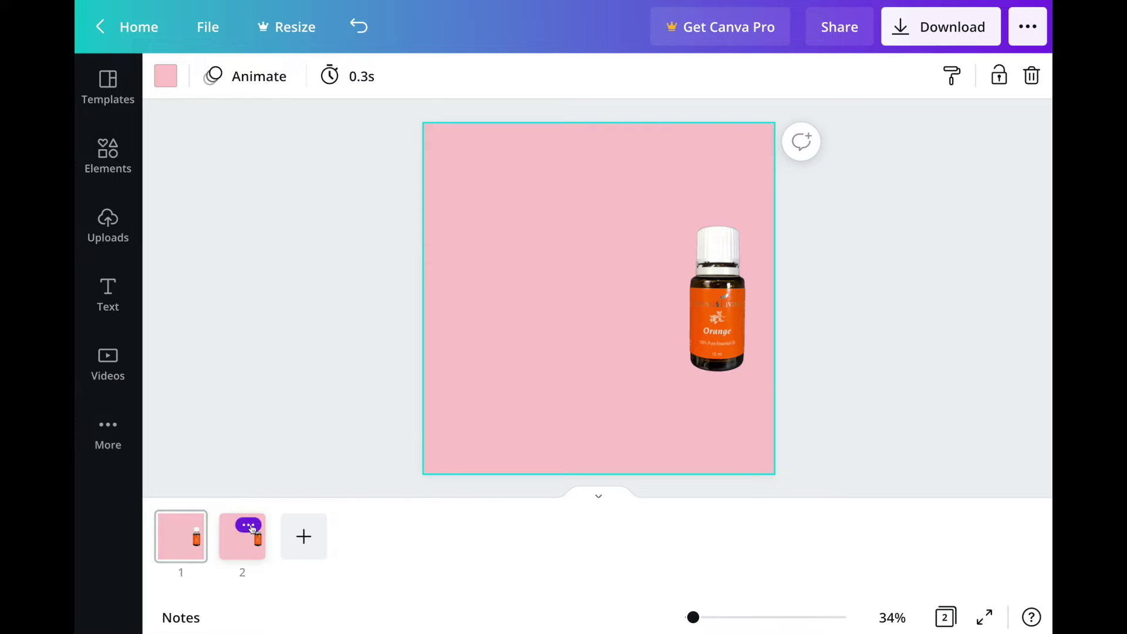
Step: Duplicate page 2 to make a third page with the orange bottle
{"action": "left_click", "coordinate": [248, 525]}
{"action": "left_click", "coordinate": [335, 398]}
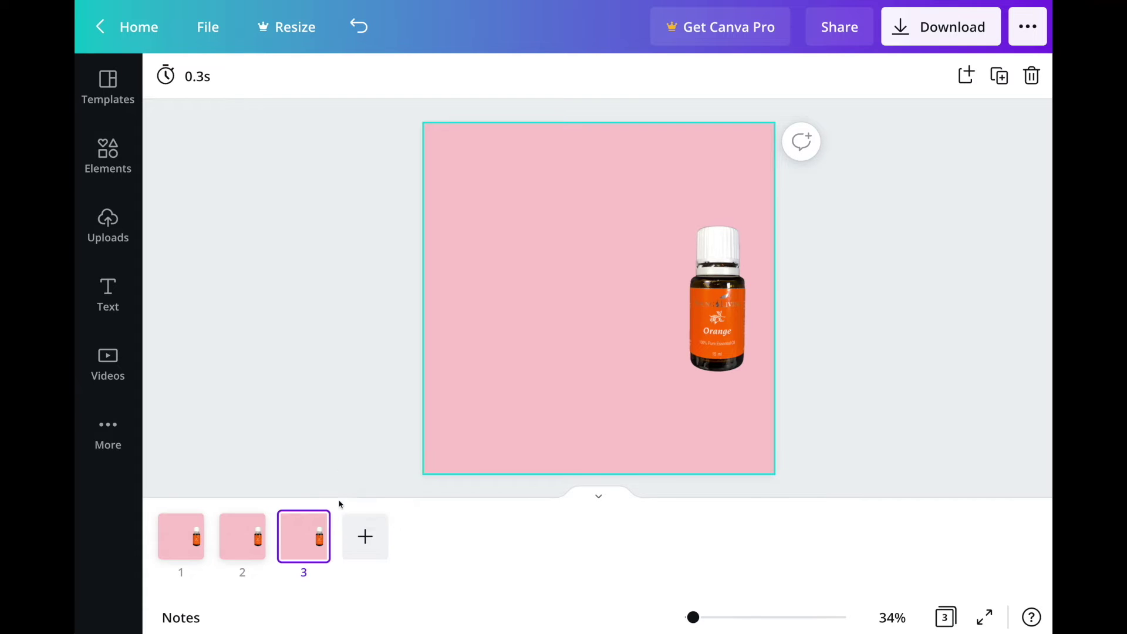
{"action": "mouse_move", "coordinate": [305, 531]}
{"action": "left_mouse_down"}
{"action": "mouse_move", "coordinate": [276, 527]}
{"action": "mouse_move", "coordinate": [306, 529]}
{"action": "left_mouse_up"}
Step: Delete the orange bottle from page 1, leaving only the pink background
{"action": "left_click", "coordinate": [180, 535]}
{"action": "left_click", "coordinate": [747, 322]}
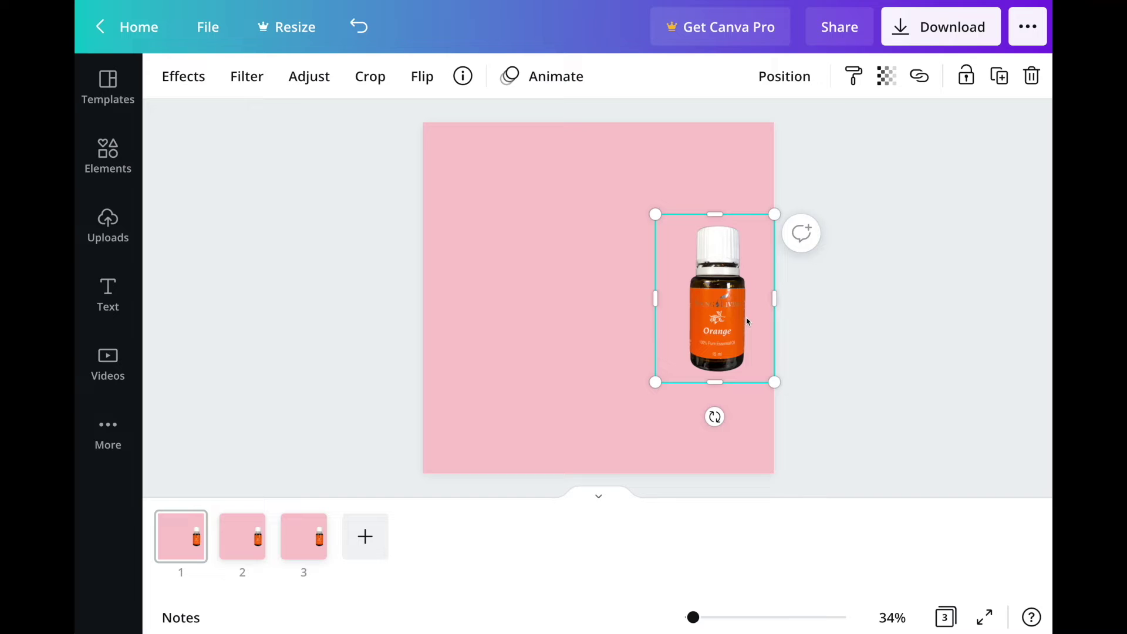
{"action": "key", "text": "Delete"}
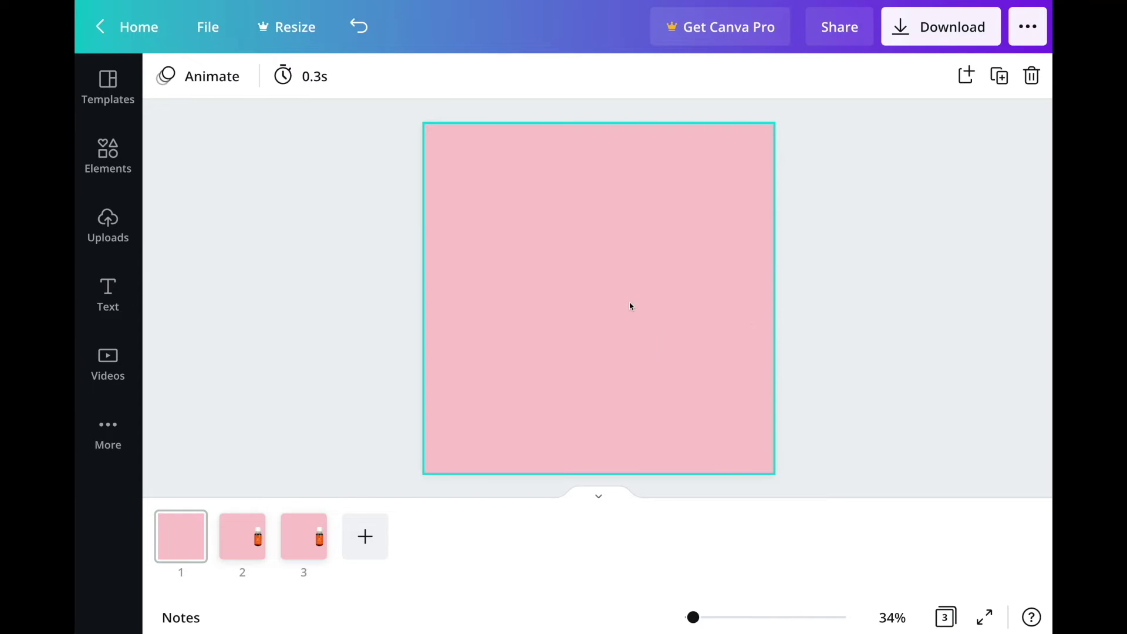
Step: Duplicate the blank pink page 1 to create a second blank page
{"action": "mouse_move", "coordinate": [176, 552]}
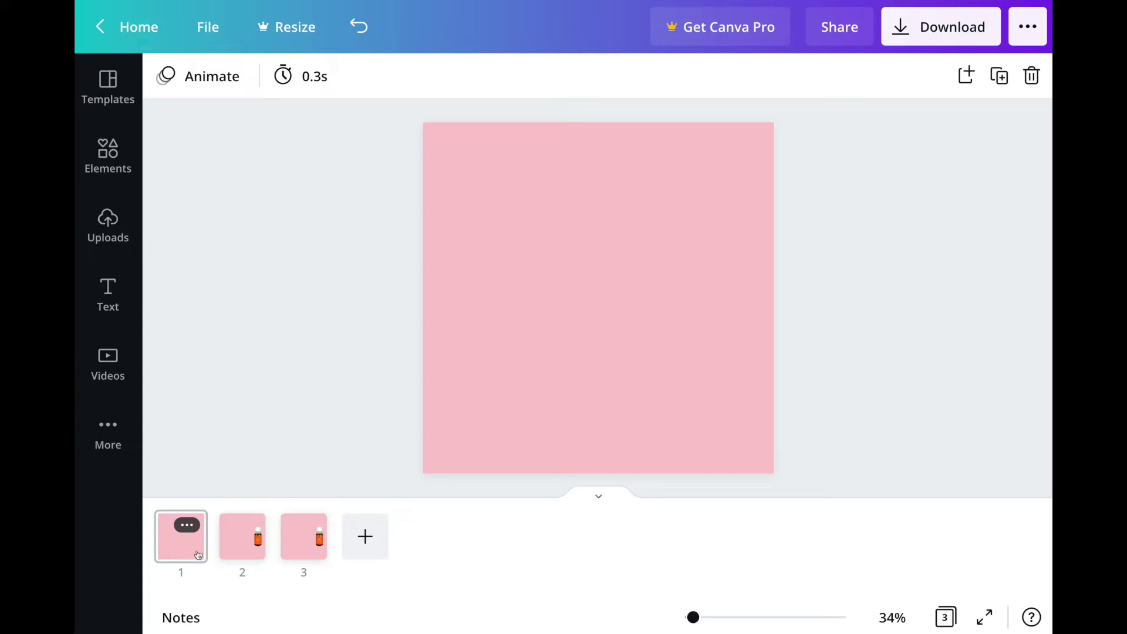
{"action": "left_click", "coordinate": [304, 536]}
{"action": "left_click", "coordinate": [175, 545]}
{"action": "left_click", "coordinate": [188, 527]}
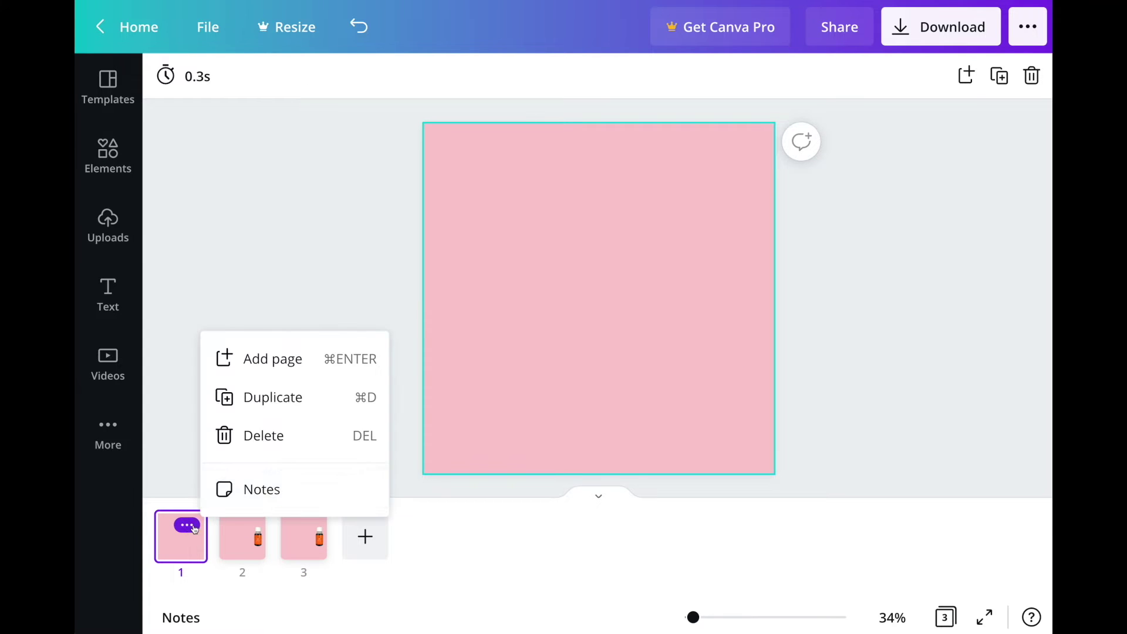
{"action": "left_click", "coordinate": [288, 404]}
{"action": "mouse_move", "coordinate": [239, 568]}
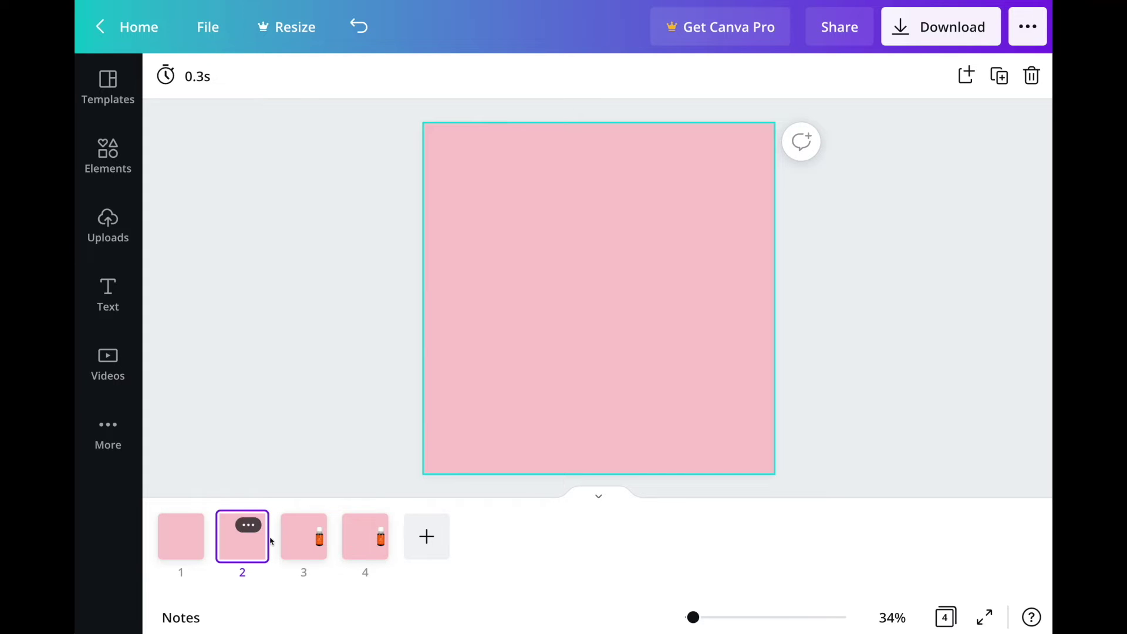
Step: Search the elements library for "orange"
{"action": "left_click", "coordinate": [108, 153]}
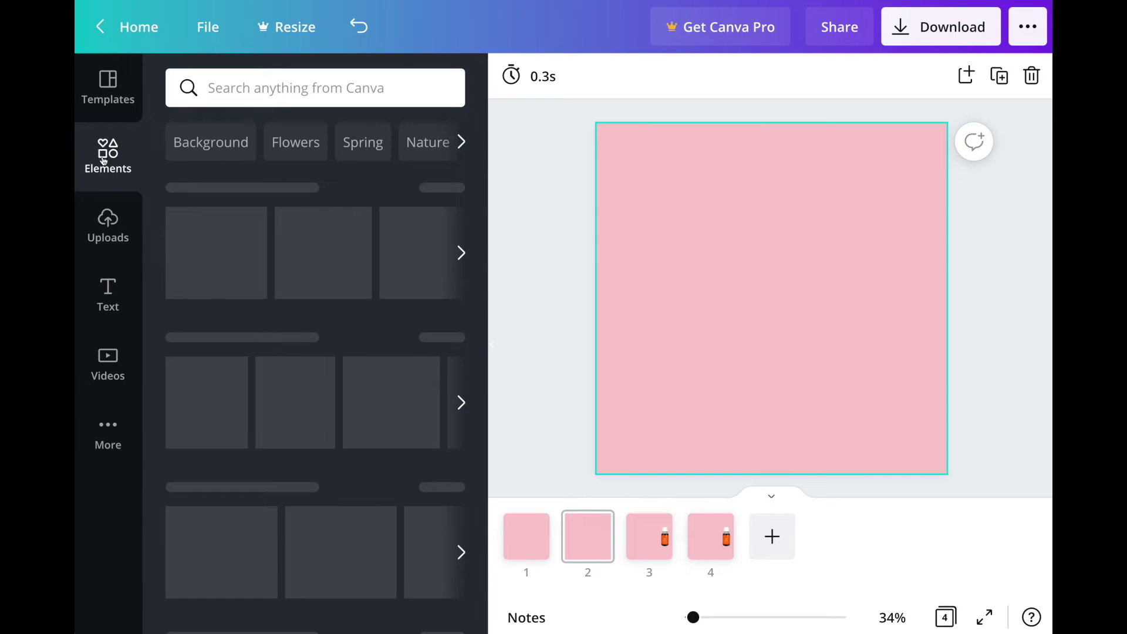
{"action": "left_click", "coordinate": [244, 94]}
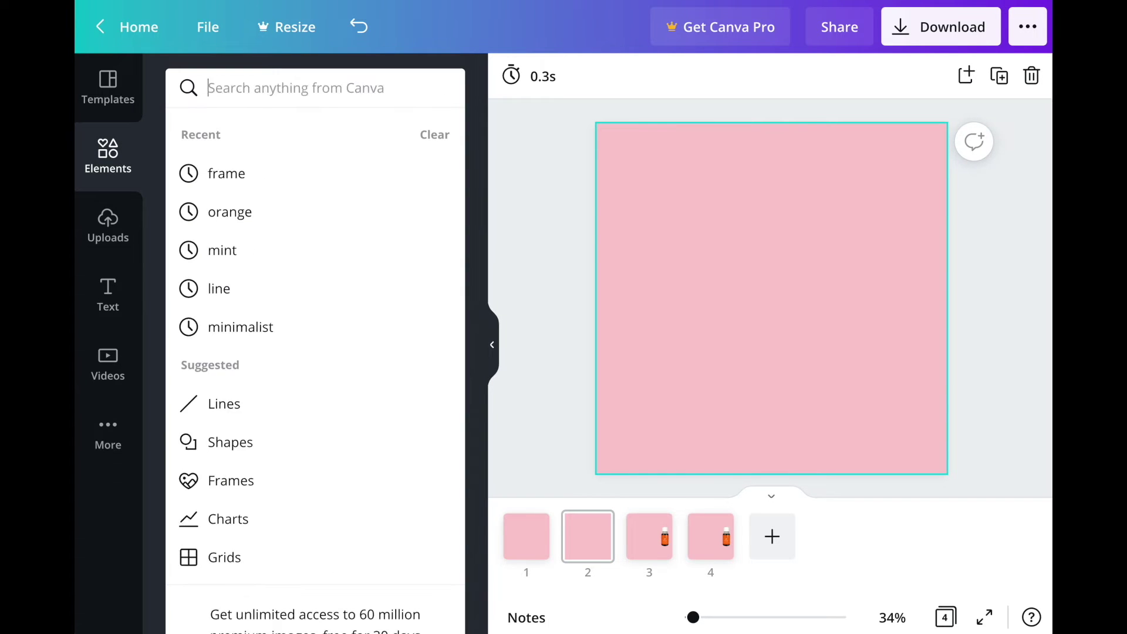
{"action": "type", "text": "orange"}
{"action": "key", "text": "Return"}
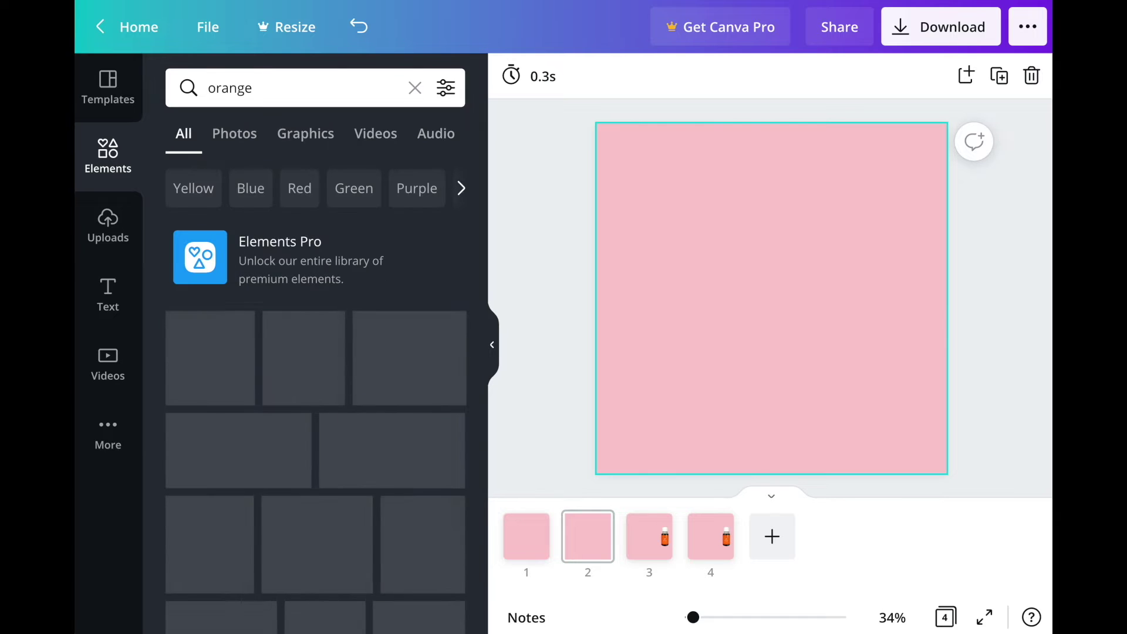
Step: Add the free graphic of a whole orange with a cut half to page 2
{"action": "mouse_move", "coordinate": [323, 383]}
{"action": "scroll", "coordinate": [322, 383], "scroll_direction": "down", "scroll_amount": 6}
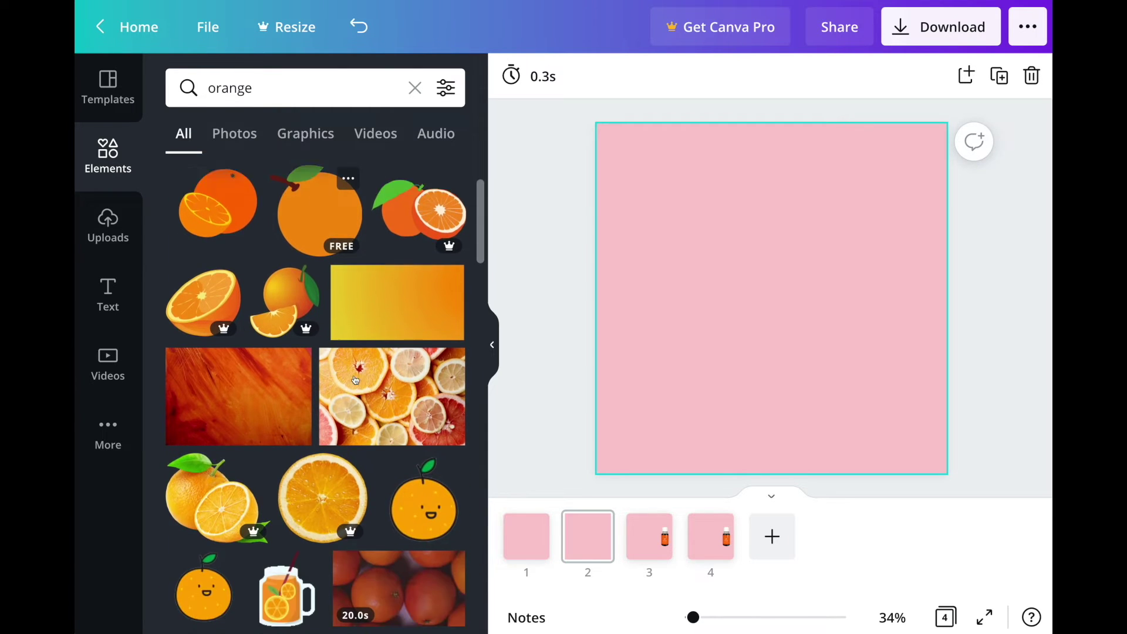
{"action": "scroll", "coordinate": [364, 380], "scroll_direction": "down", "scroll_amount": 5}
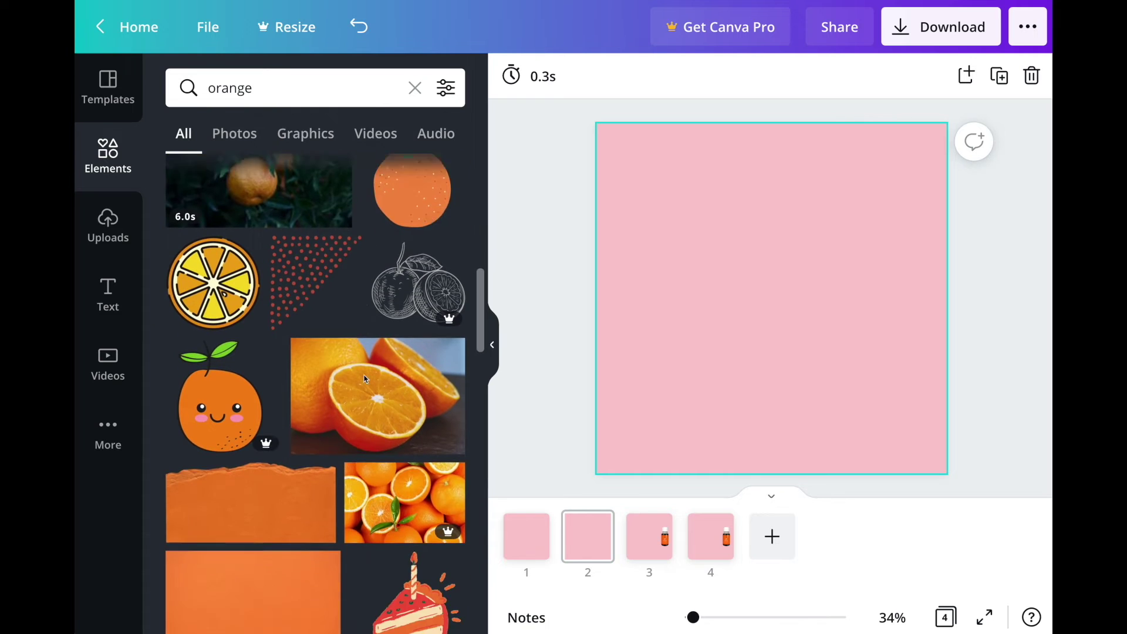
{"action": "scroll", "coordinate": [365, 380], "scroll_direction": "down", "scroll_amount": 4}
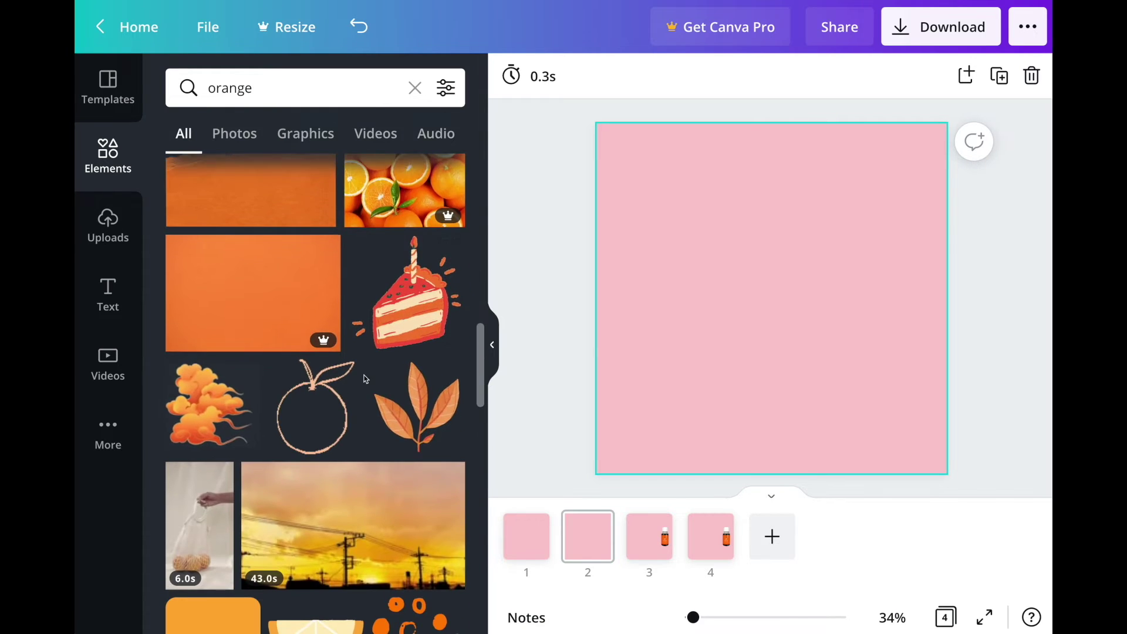
{"action": "scroll", "coordinate": [364, 380], "scroll_direction": "up", "scroll_amount": 7}
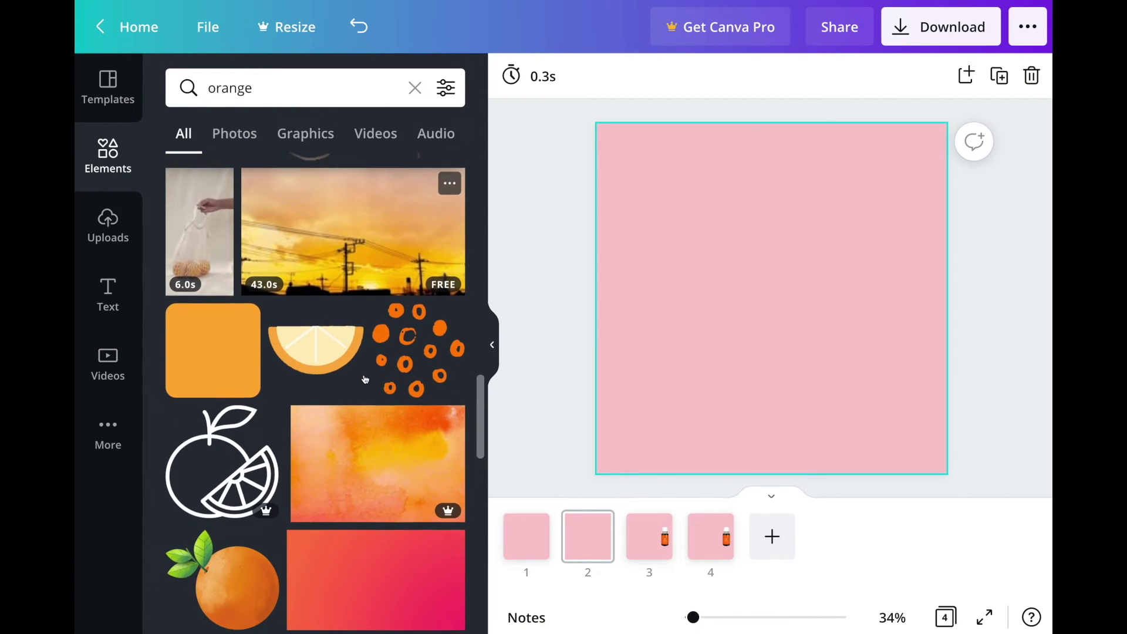
{"action": "scroll", "coordinate": [364, 379], "scroll_direction": "up", "scroll_amount": 3}
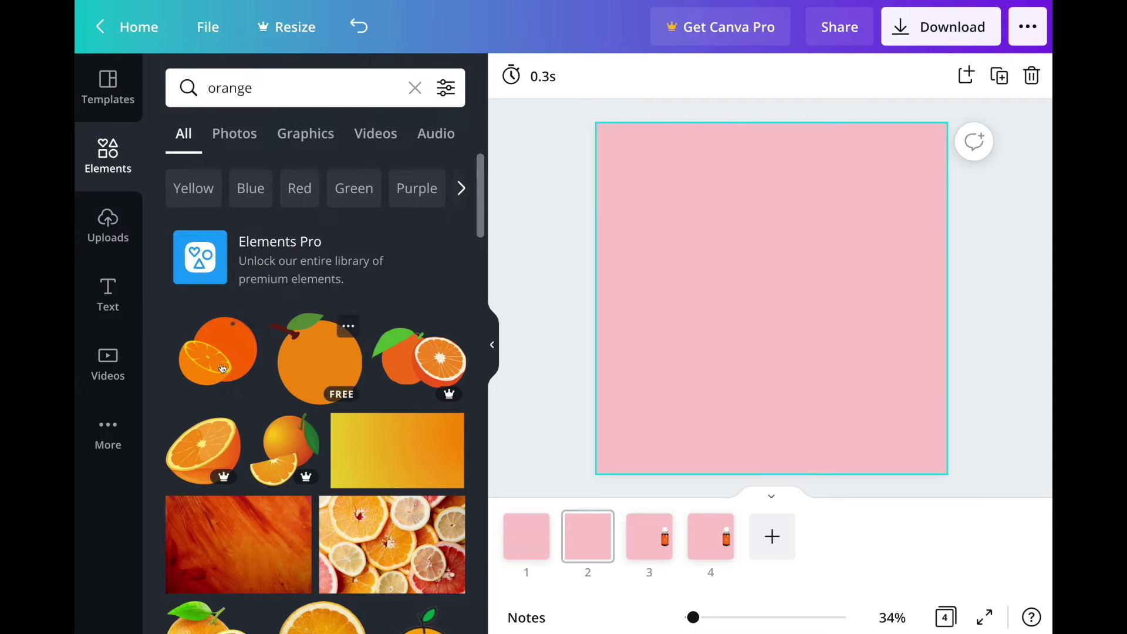
{"action": "mouse_move", "coordinate": [231, 396]}
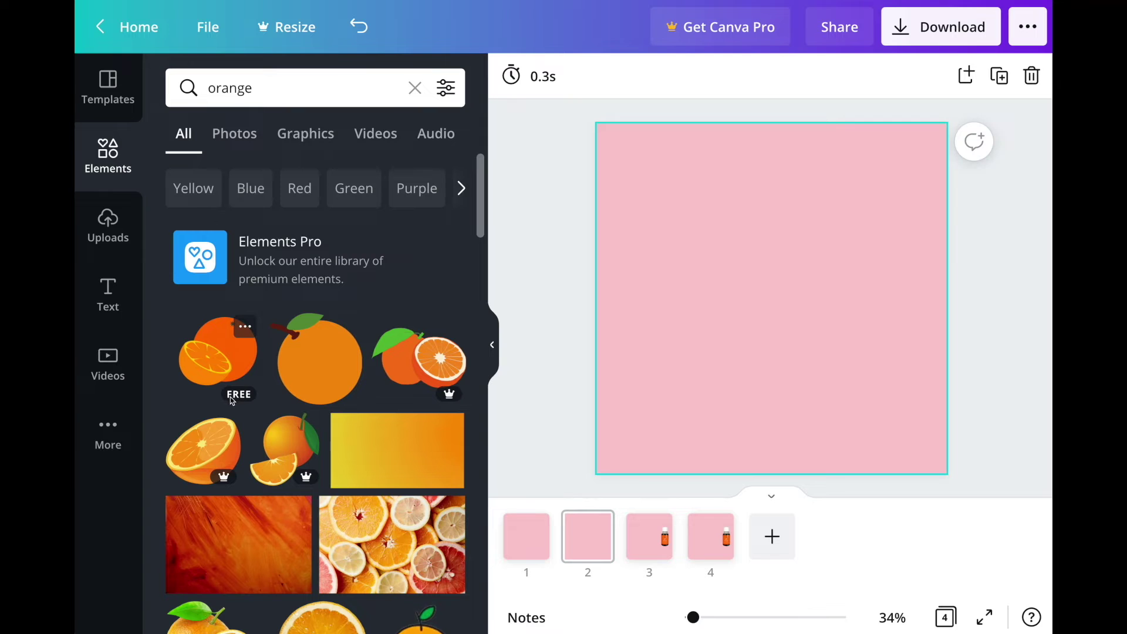
{"action": "left_click", "coordinate": [216, 365]}
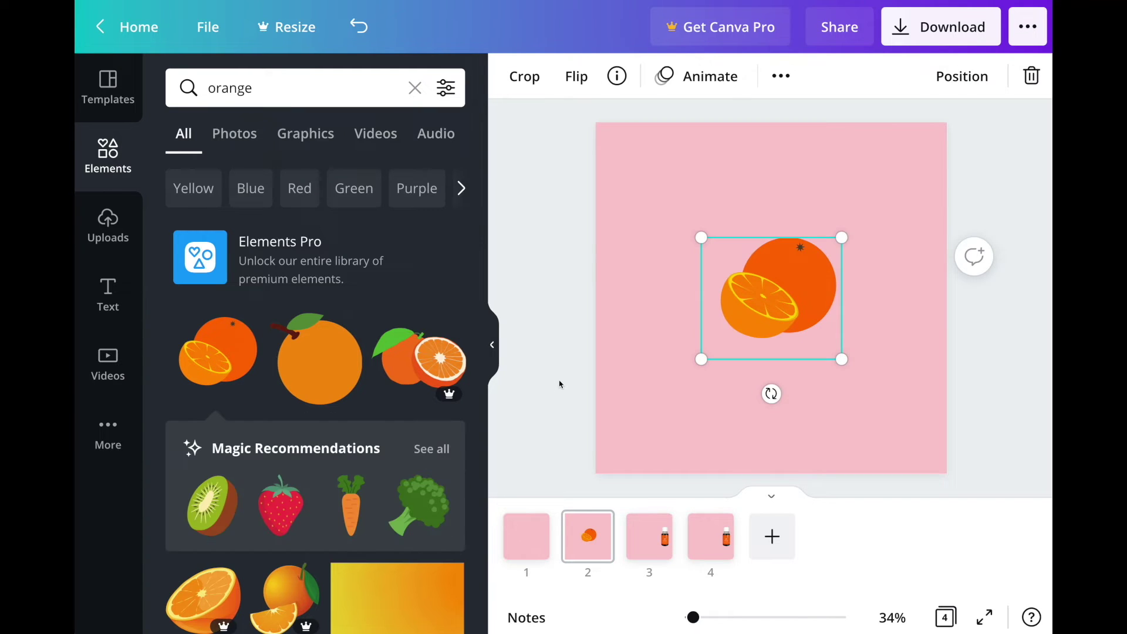
{"action": "left_click", "coordinate": [493, 351]}
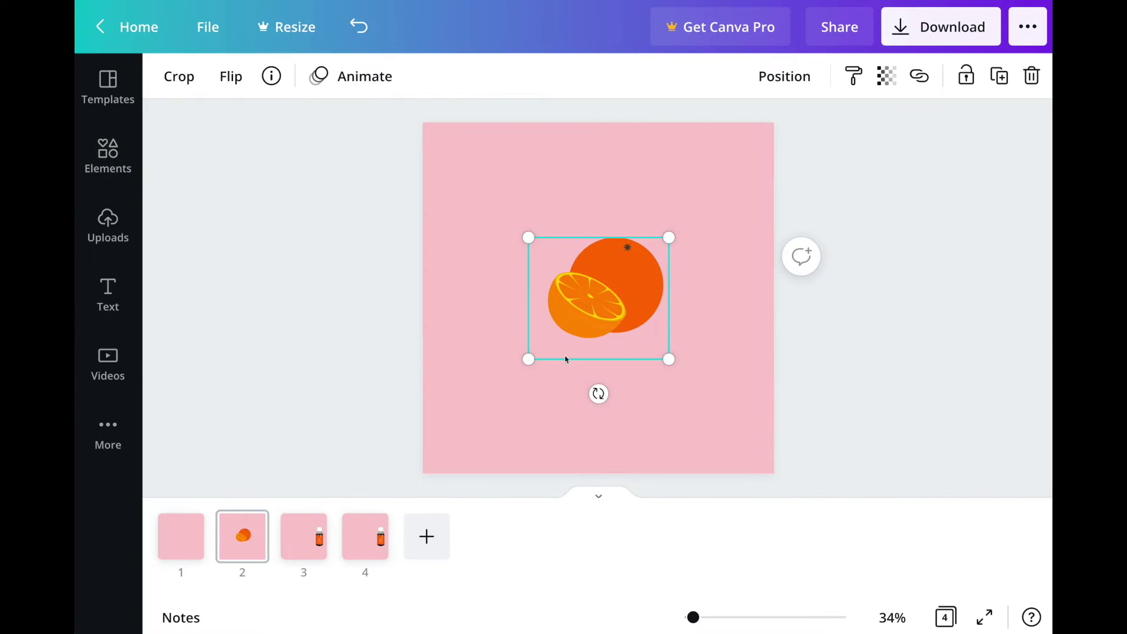
Step: Enlarge the orange graphic on page 2 and move it just outside the canvas's left edge
{"action": "left_click_drag", "start_coordinate": [526, 358], "coordinate": [496, 387]}
{"action": "left_click_drag", "start_coordinate": [670, 387], "coordinate": [698, 413]}
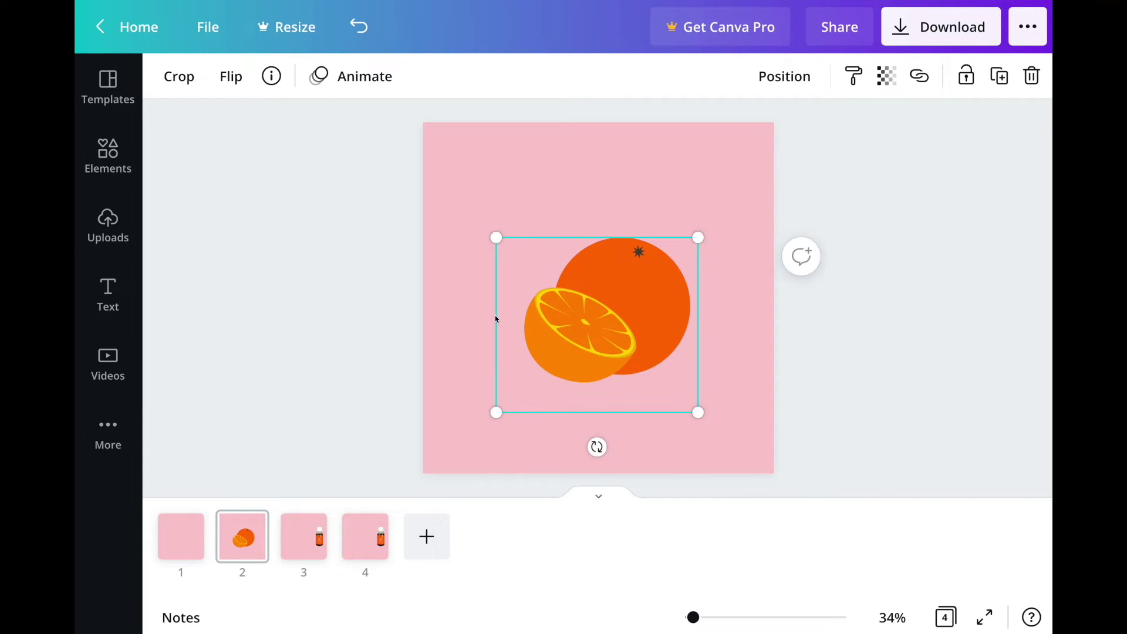
{"action": "left_click_drag", "start_coordinate": [496, 237], "coordinate": [475, 219]}
{"action": "left_click_drag", "start_coordinate": [640, 316], "coordinate": [640, 318]}
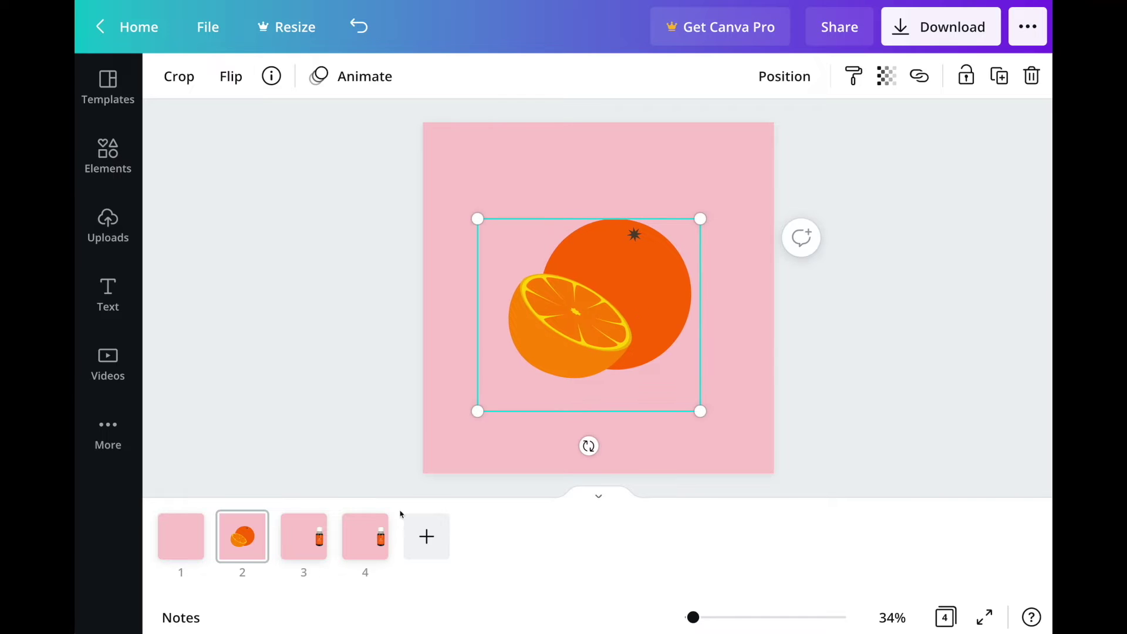
{"action": "mouse_move", "coordinate": [244, 554]}
{"action": "left_click_drag", "start_coordinate": [667, 321], "coordinate": [395, 320]}
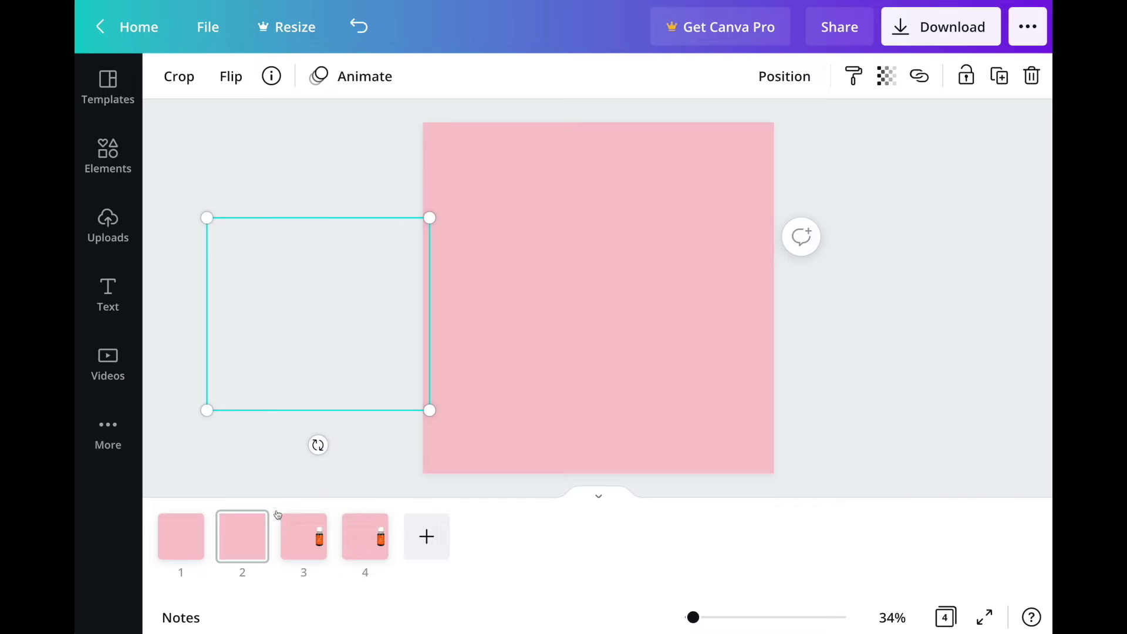
Step: Duplicate page 2 and shift the orange right on page 3 so only a sliver enters the canvas
{"action": "left_click", "coordinate": [248, 526]}
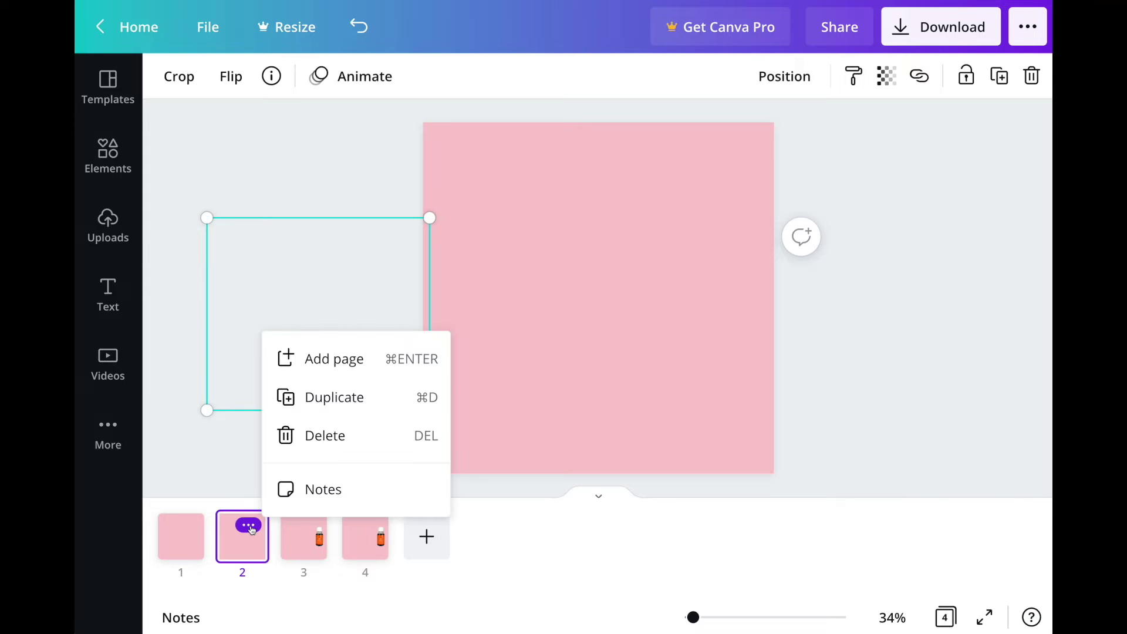
{"action": "left_click", "coordinate": [320, 399]}
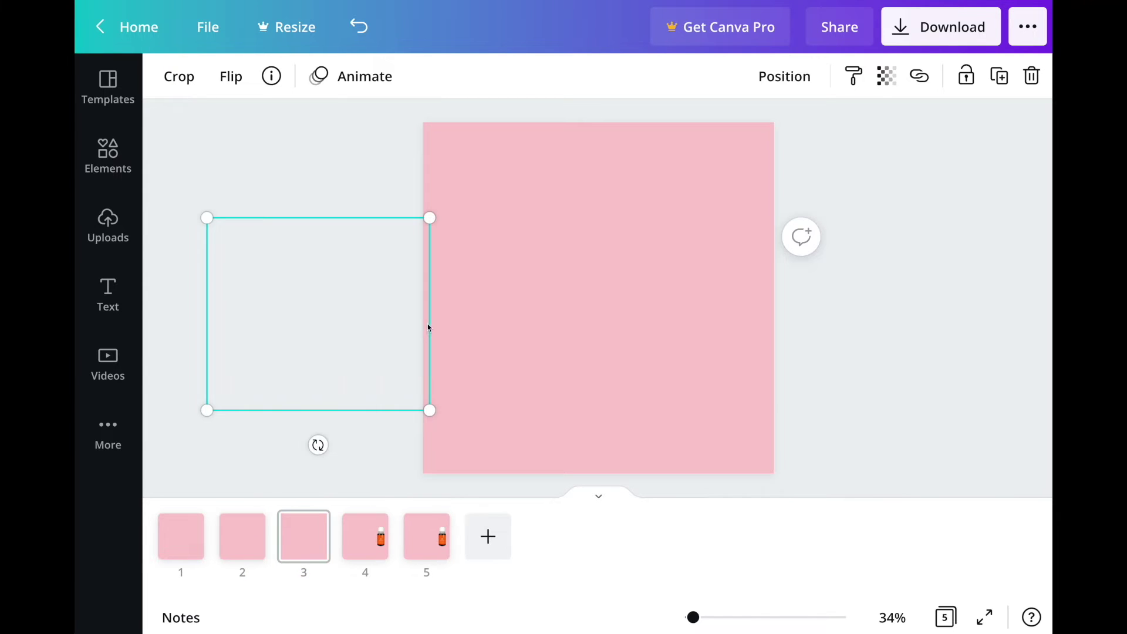
{"action": "left_click_drag", "start_coordinate": [426, 335], "coordinate": [446, 380]}
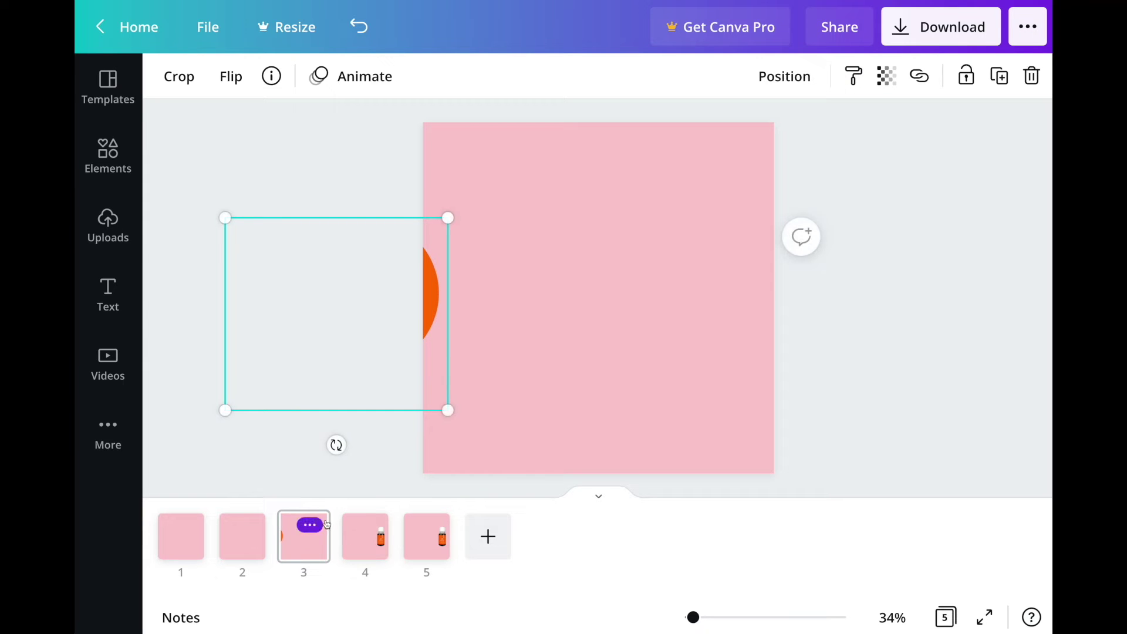
Step: Duplicate page 3 and move the orange a bit further right into the canvas on page 4
{"action": "left_click", "coordinate": [316, 524]}
{"action": "left_click", "coordinate": [414, 398]}
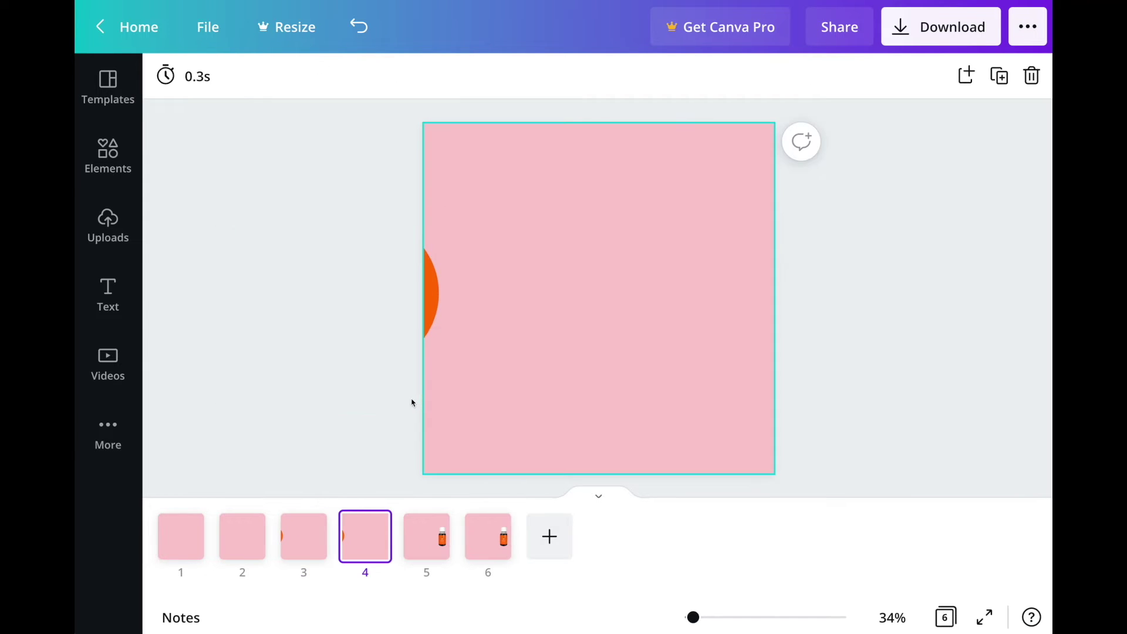
{"action": "left_click_drag", "start_coordinate": [437, 297], "coordinate": [477, 298]}
Step: Duplicate page 4, moving the orange slightly right and tilting it a few degrees counterclockwise on page 5
{"action": "left_click", "coordinate": [371, 524]}
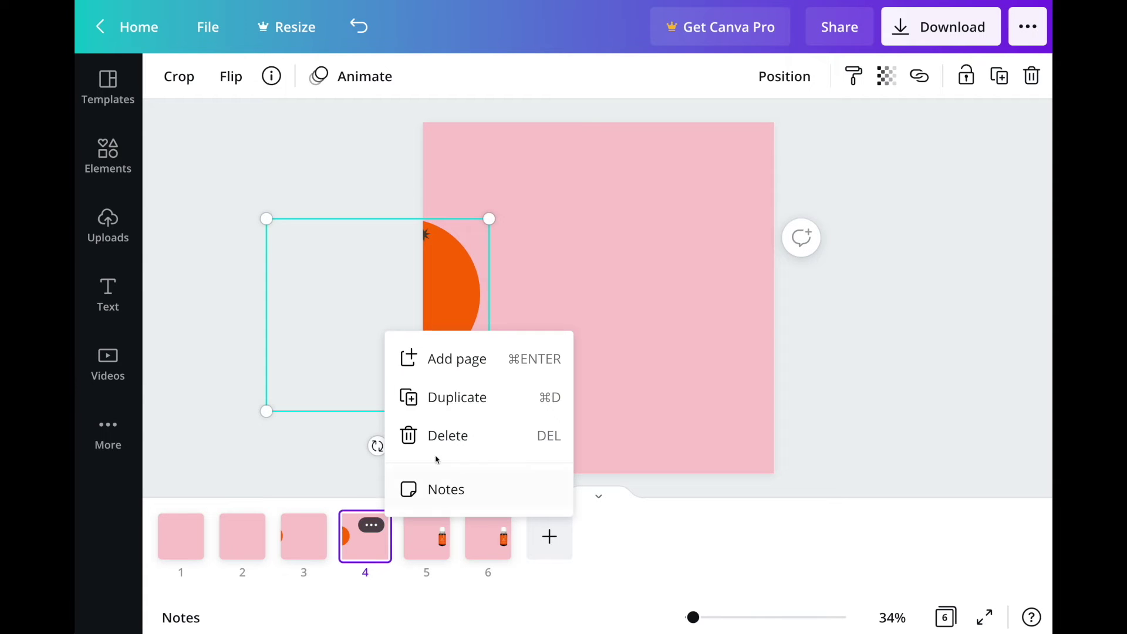
{"action": "left_click", "coordinate": [446, 396]}
{"action": "left_click_drag", "start_coordinate": [453, 317], "coordinate": [478, 317]}
{"action": "left_click_drag", "start_coordinate": [397, 450], "coordinate": [415, 446]}
{"action": "mouse_move", "coordinate": [425, 560]}
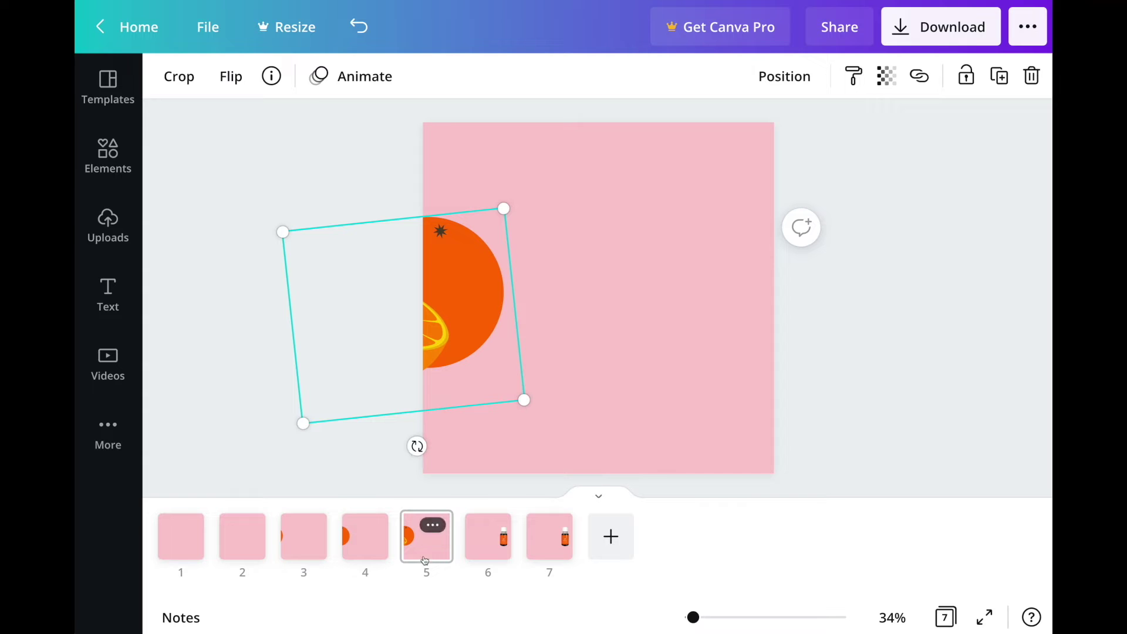
Step: Duplicate page 5, moving the orange slightly right and tilting it a few degrees clockwise on page 6
{"action": "left_click", "coordinate": [434, 526]}
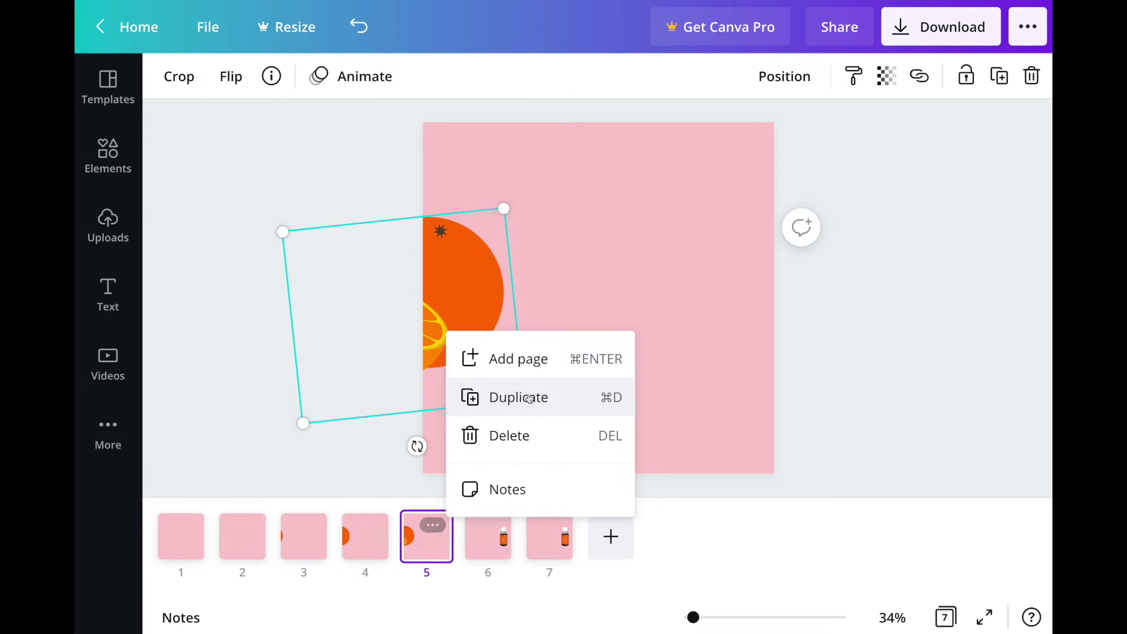
{"action": "left_click", "coordinate": [530, 399]}
{"action": "left_click_drag", "start_coordinate": [478, 331], "coordinate": [510, 334]}
{"action": "left_click_drag", "start_coordinate": [447, 448], "coordinate": [428, 457]}
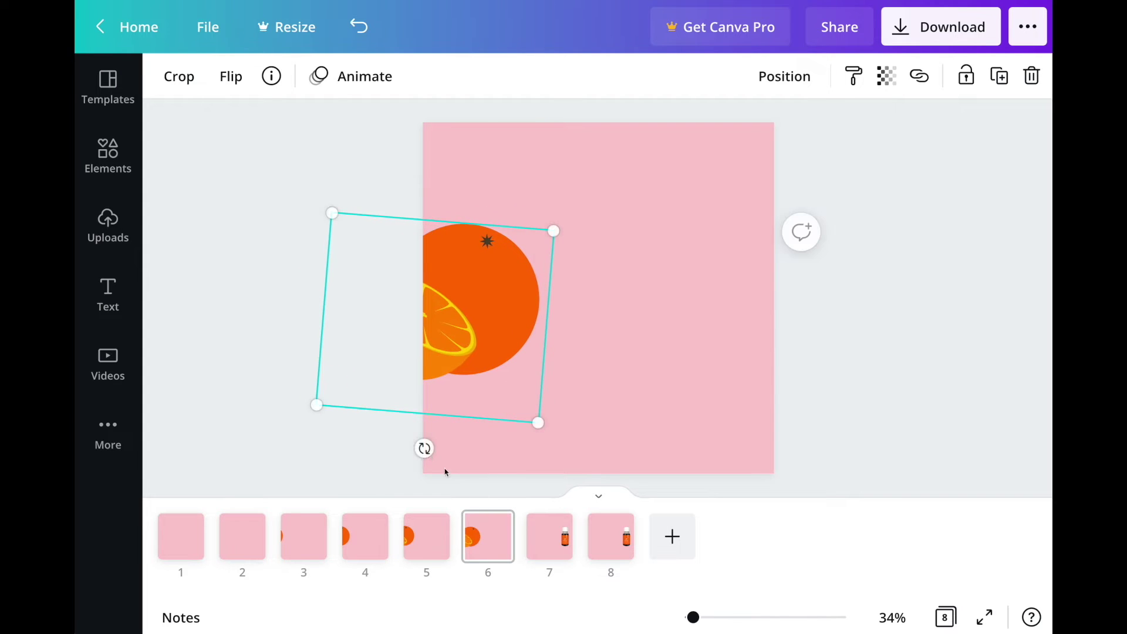
Step: Duplicate page 6, moving the orange further right and tilting it counterclockwise on page 7
{"action": "left_click", "coordinate": [494, 525]}
{"action": "left_click", "coordinate": [607, 397]}
{"action": "left_click_drag", "start_coordinate": [478, 319], "coordinate": [514, 318]}
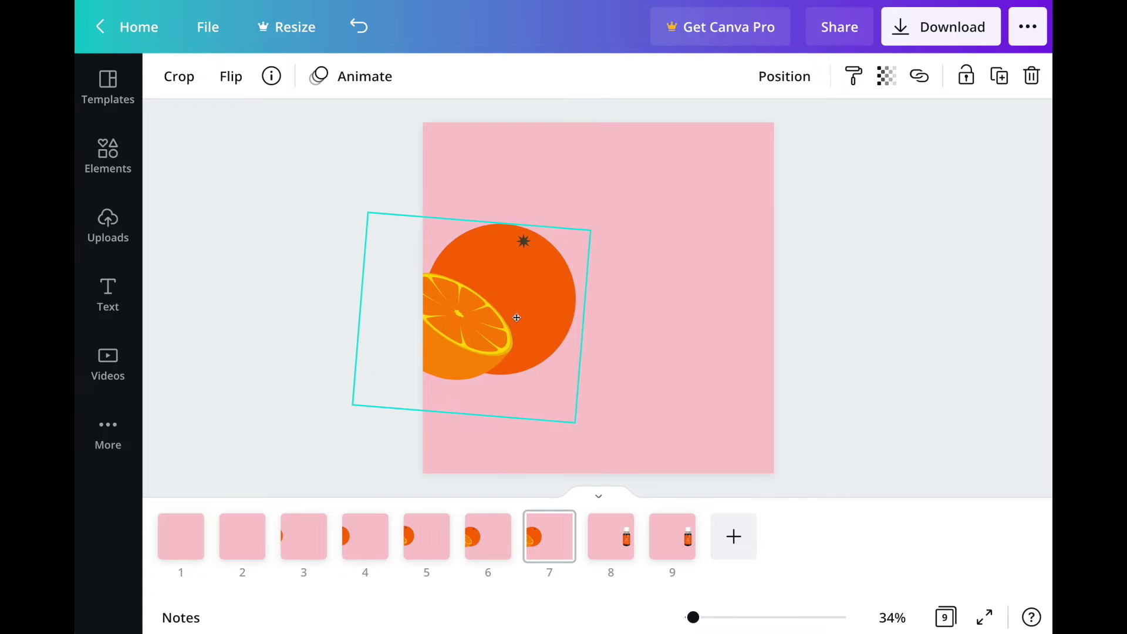
{"action": "left_click_drag", "start_coordinate": [462, 448], "coordinate": [486, 447]}
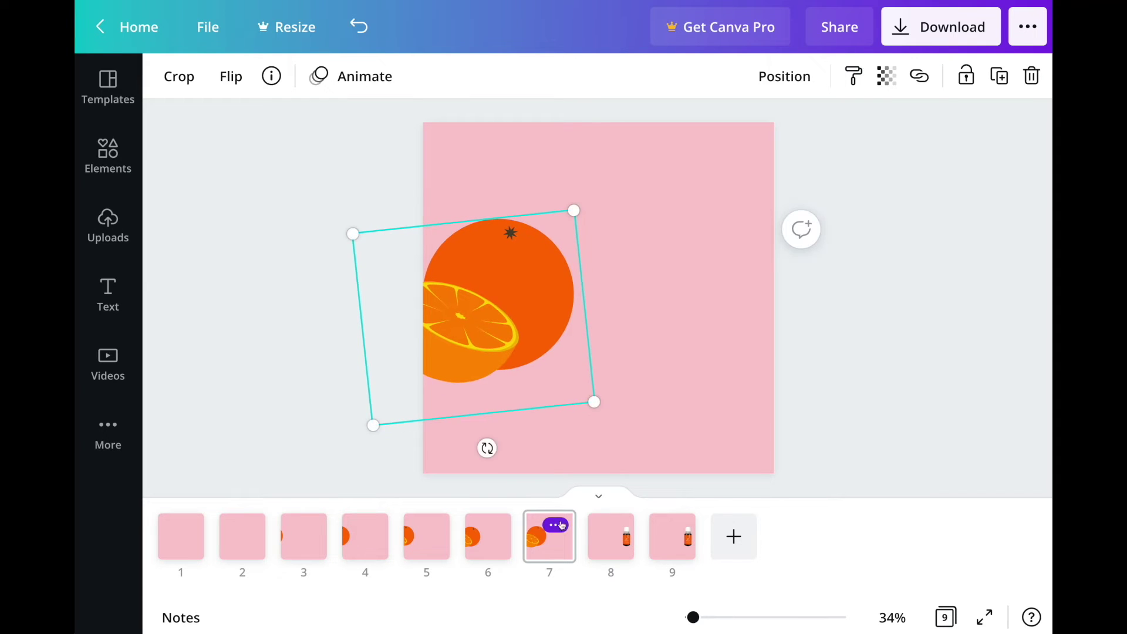
Step: Duplicate page 7, moving the orange fully into the canvas and tilting it slightly clockwise on page 8
{"action": "left_click", "coordinate": [560, 528]}
{"action": "left_click", "coordinate": [648, 399]}
{"action": "left_click_drag", "start_coordinate": [487, 317], "coordinate": [525, 317]}
{"action": "left_click_drag", "start_coordinate": [524, 448], "coordinate": [505, 448]}
Step: Duplicate page 8, moving the orange toward the canvas center and rotating it to about -6° on page 9
{"action": "left_click", "coordinate": [617, 525]}
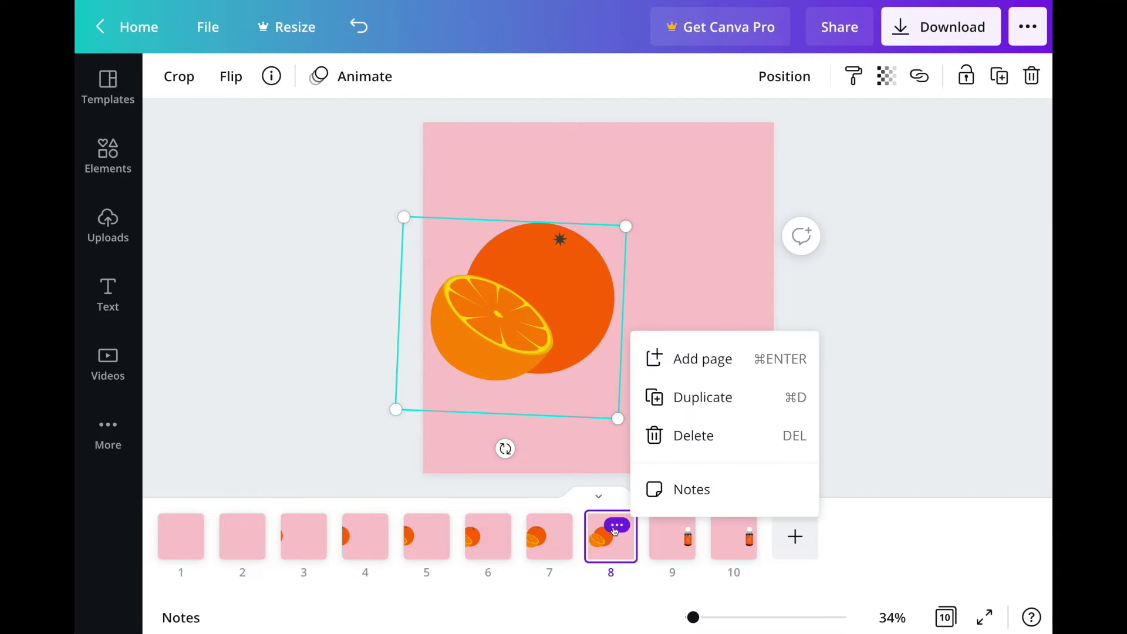
{"action": "left_click", "coordinate": [717, 396]}
{"action": "left_click_drag", "start_coordinate": [573, 313], "coordinate": [607, 311]}
{"action": "left_click_drag", "start_coordinate": [540, 449], "coordinate": [556, 449]}
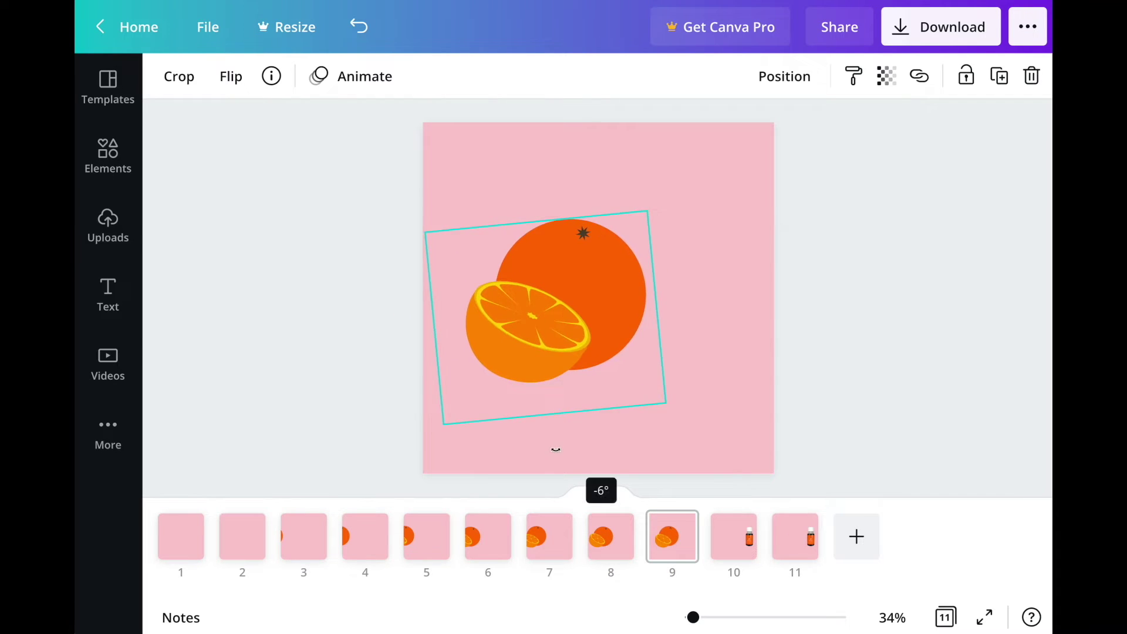
Step: Duplicate page 9, nudging the orange slightly right and straightening it upright on page 10
{"action": "left_click", "coordinate": [678, 525]}
{"action": "left_click", "coordinate": [761, 413]}
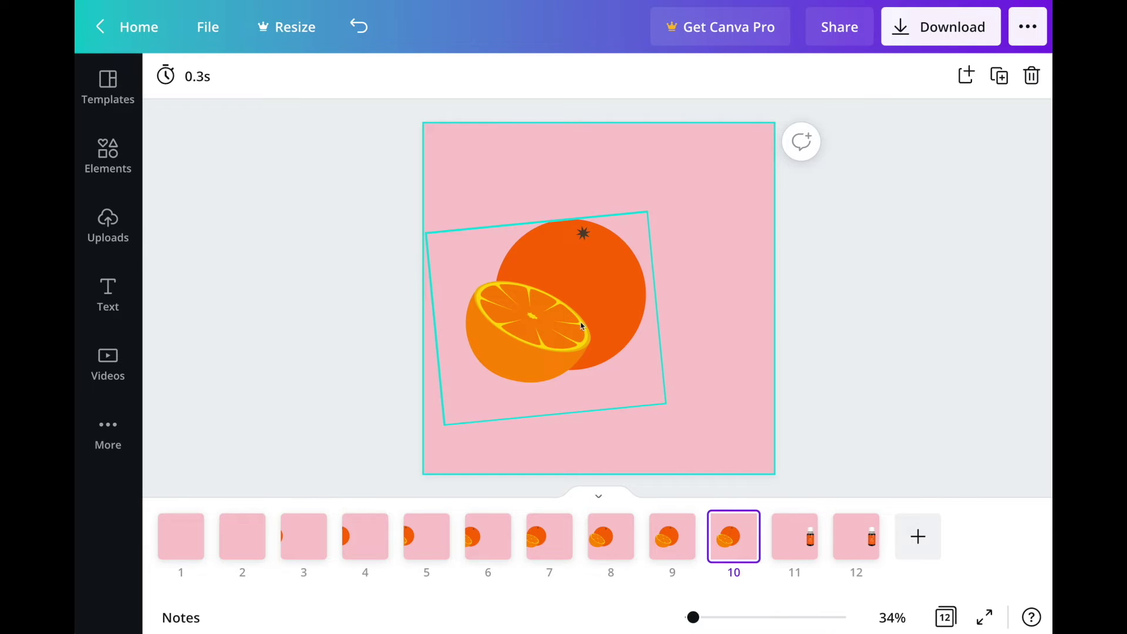
{"action": "left_click_drag", "start_coordinate": [578, 337], "coordinate": [594, 336]}
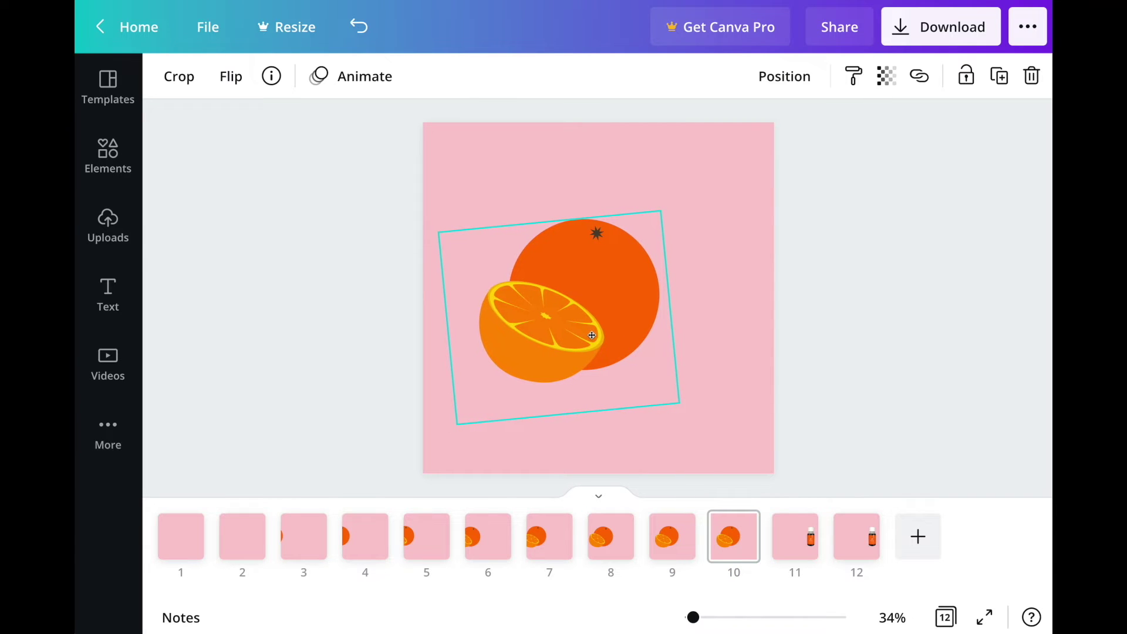
{"action": "left_click_drag", "start_coordinate": [574, 448], "coordinate": [566, 450]}
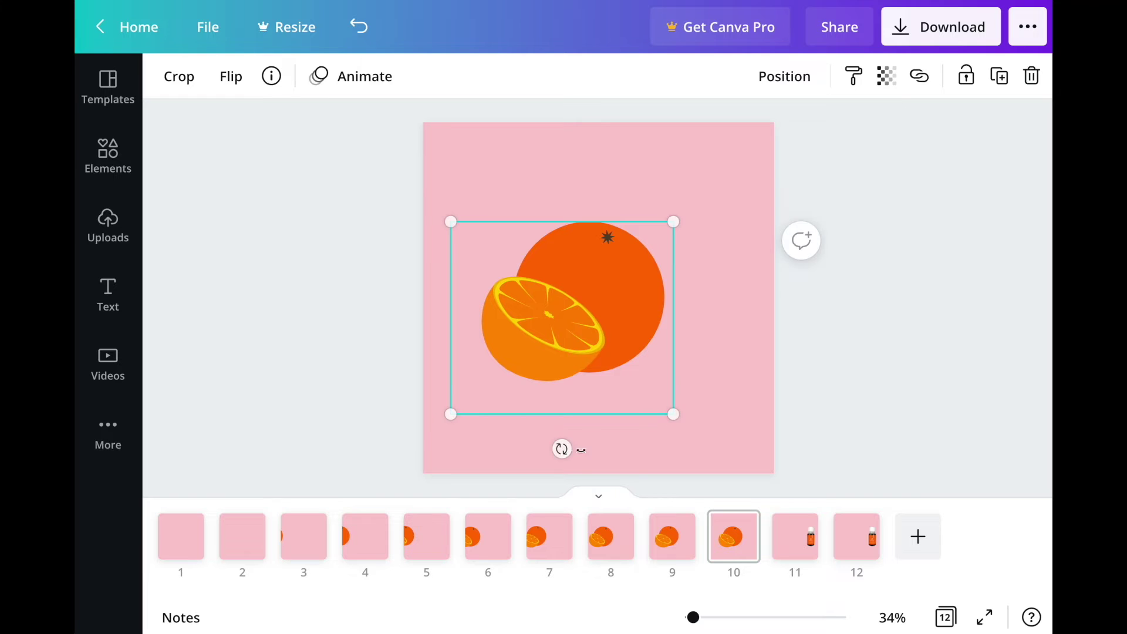
{"action": "left_click", "coordinate": [836, 449]}
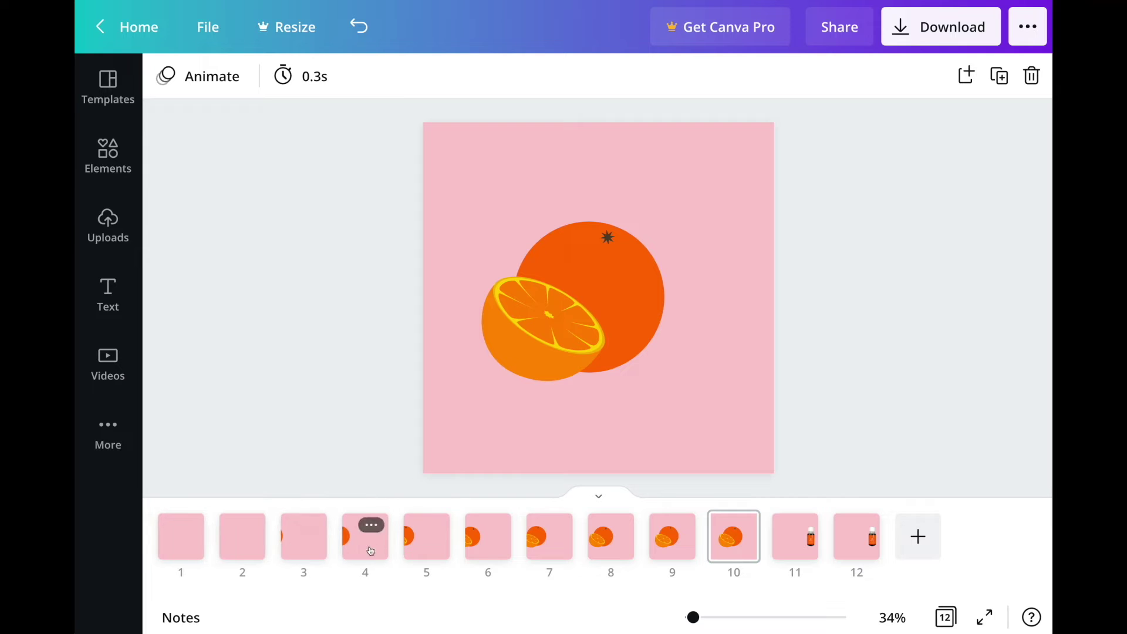
Step: Delete the first blank pink page from the sequence
{"action": "mouse_move", "coordinate": [518, 548]}
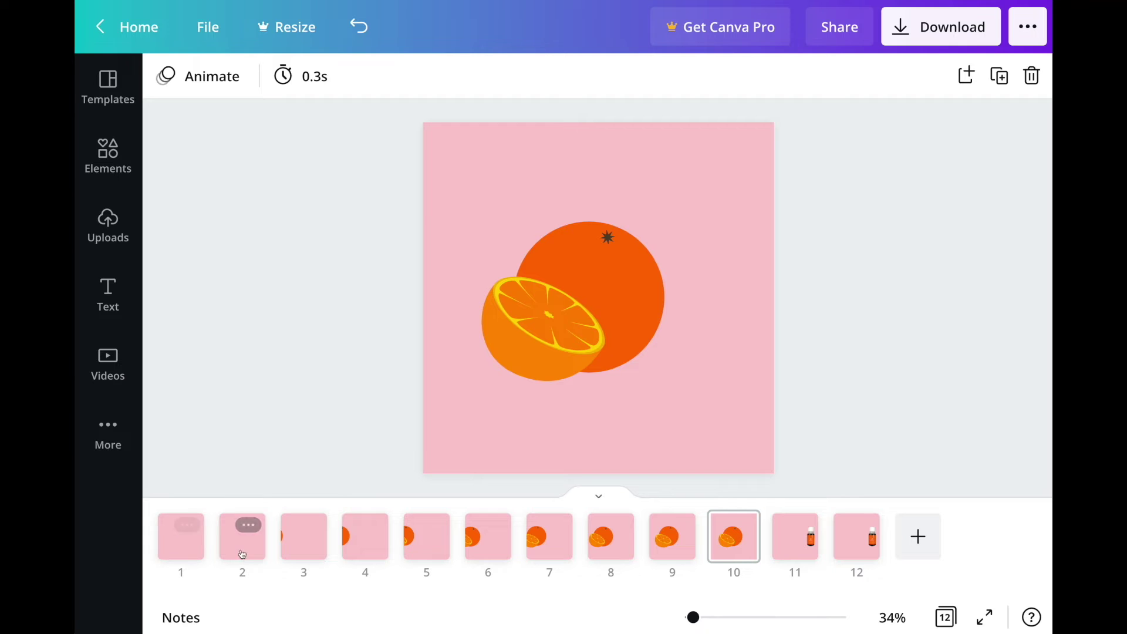
{"action": "left_click", "coordinate": [190, 526]}
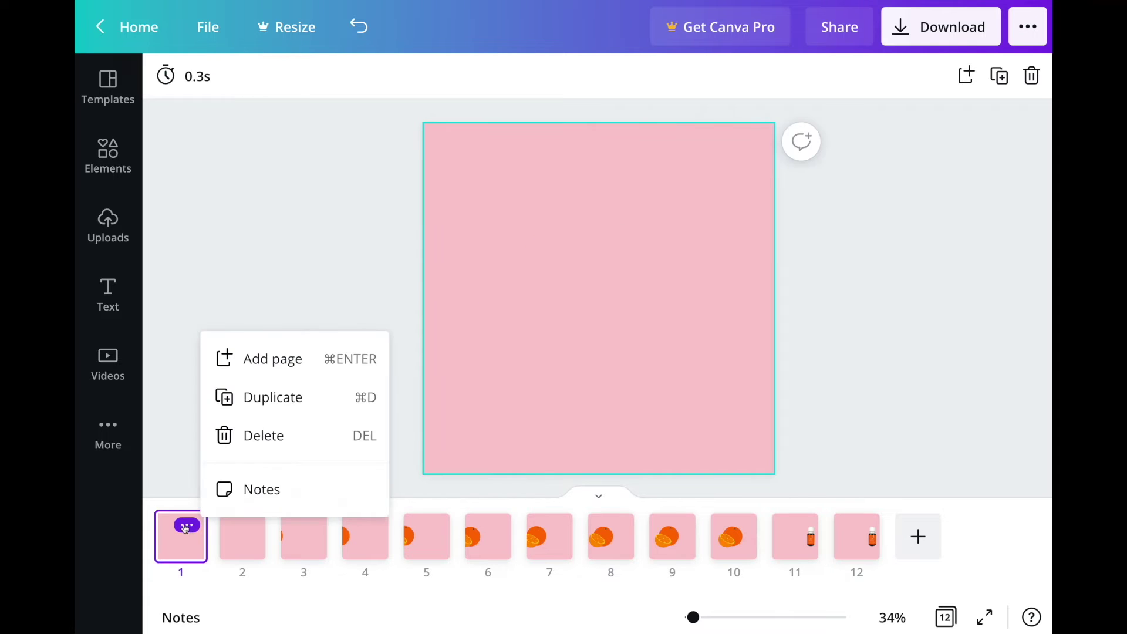
{"action": "left_click", "coordinate": [277, 439]}
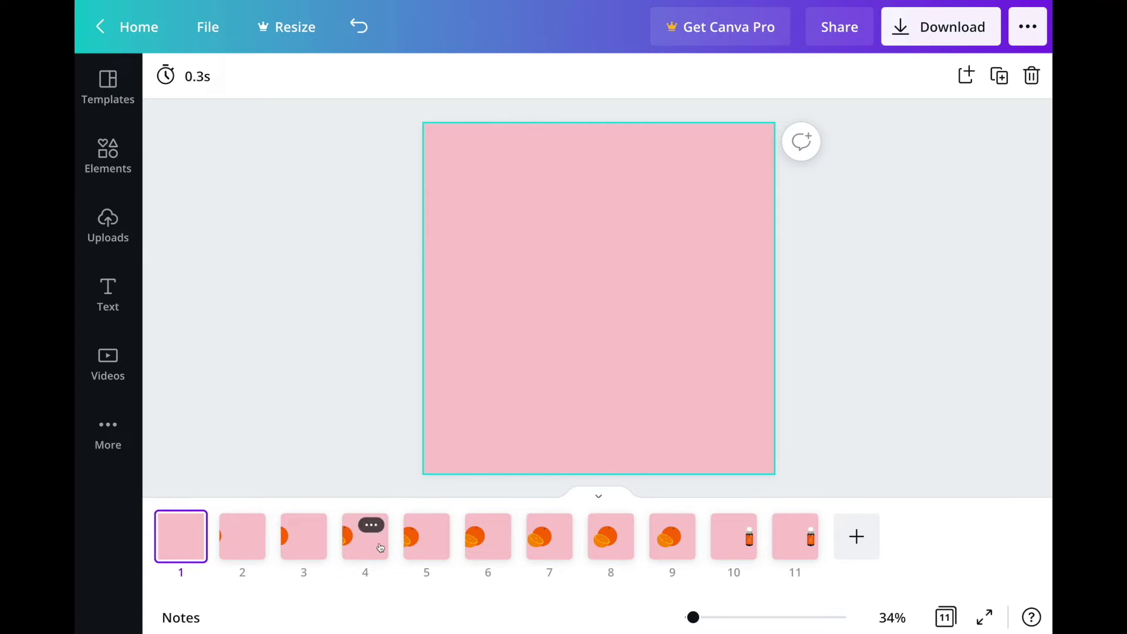
Step: Review the orange and bottle frames on pages 7 to 10 to compare their positions
{"action": "left_click", "coordinate": [734, 547]}
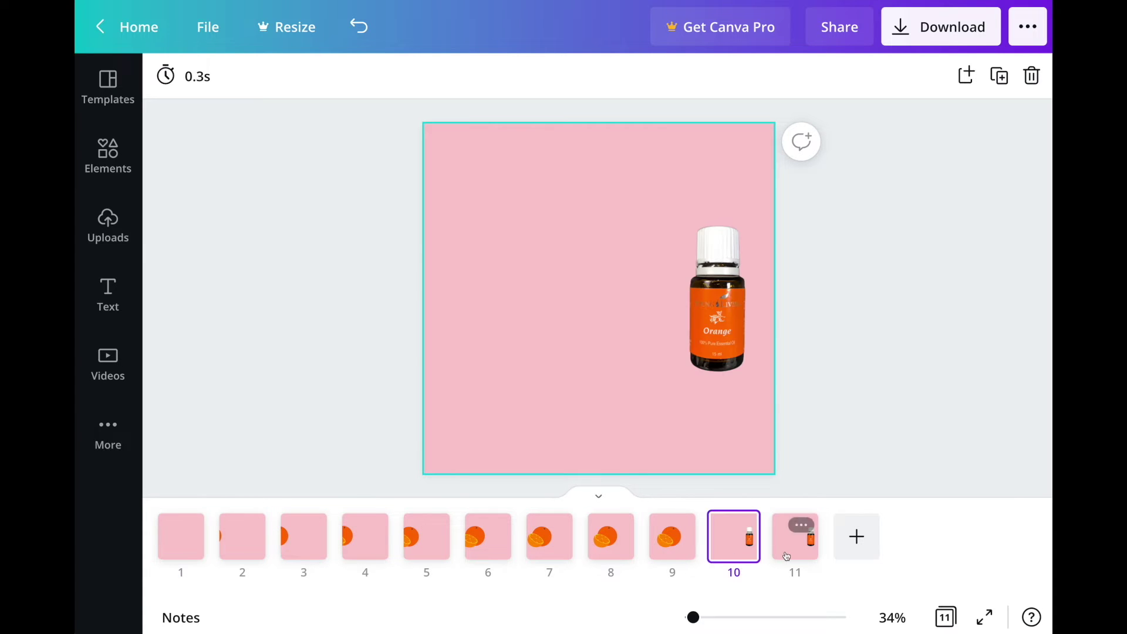
{"action": "mouse_move", "coordinate": [759, 556]}
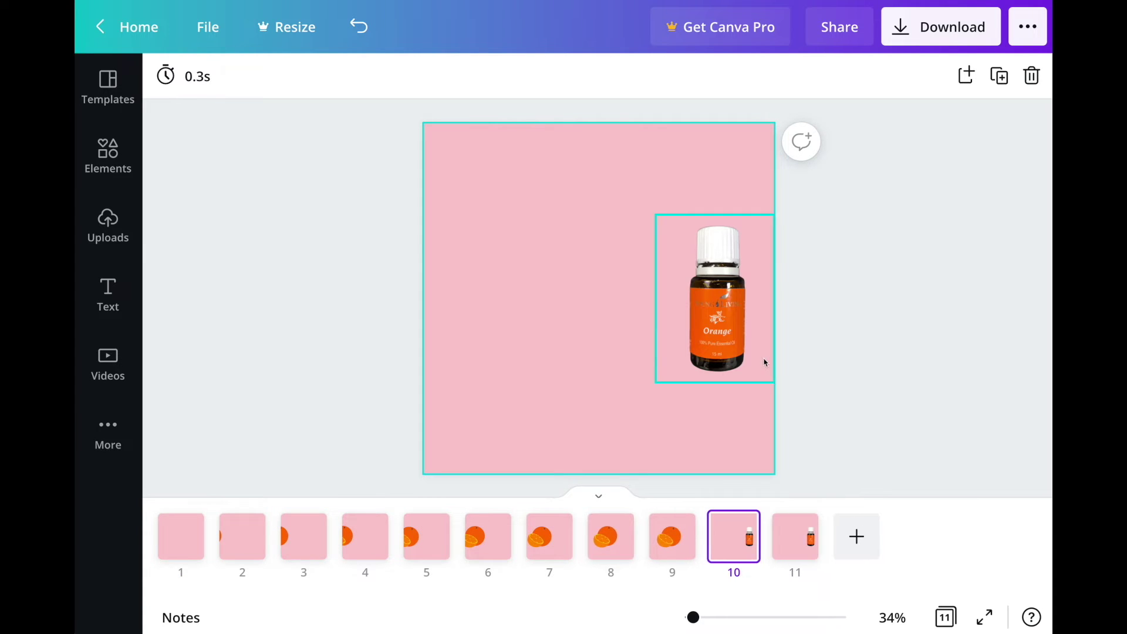
{"action": "left_click", "coordinate": [657, 554]}
{"action": "mouse_move", "coordinate": [720, 555]}
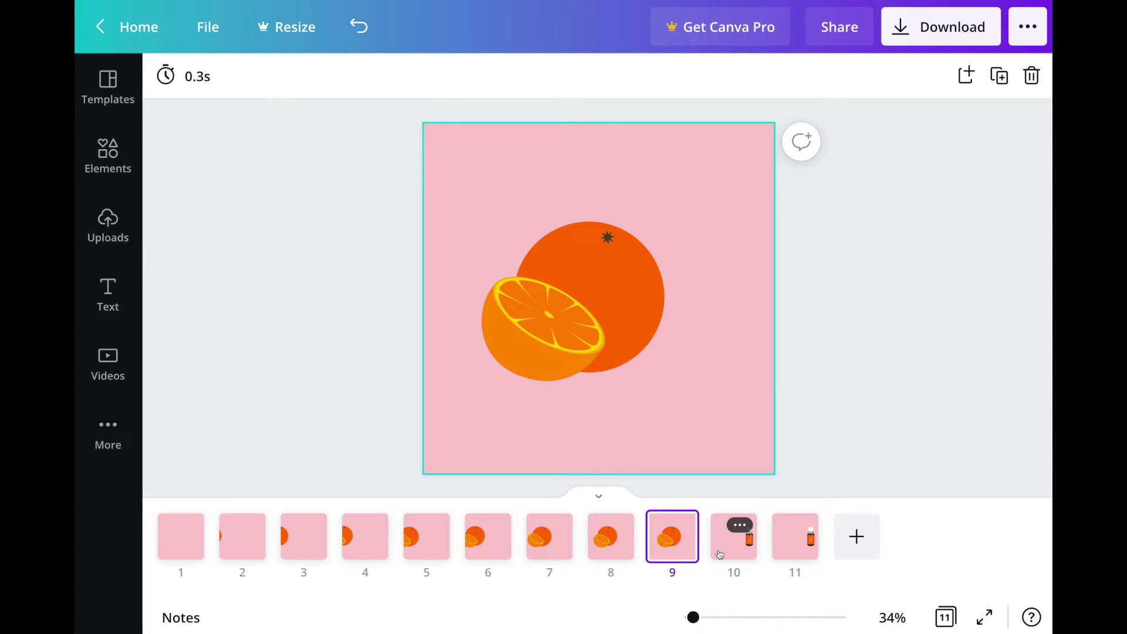
{"action": "left_click", "coordinate": [719, 555]}
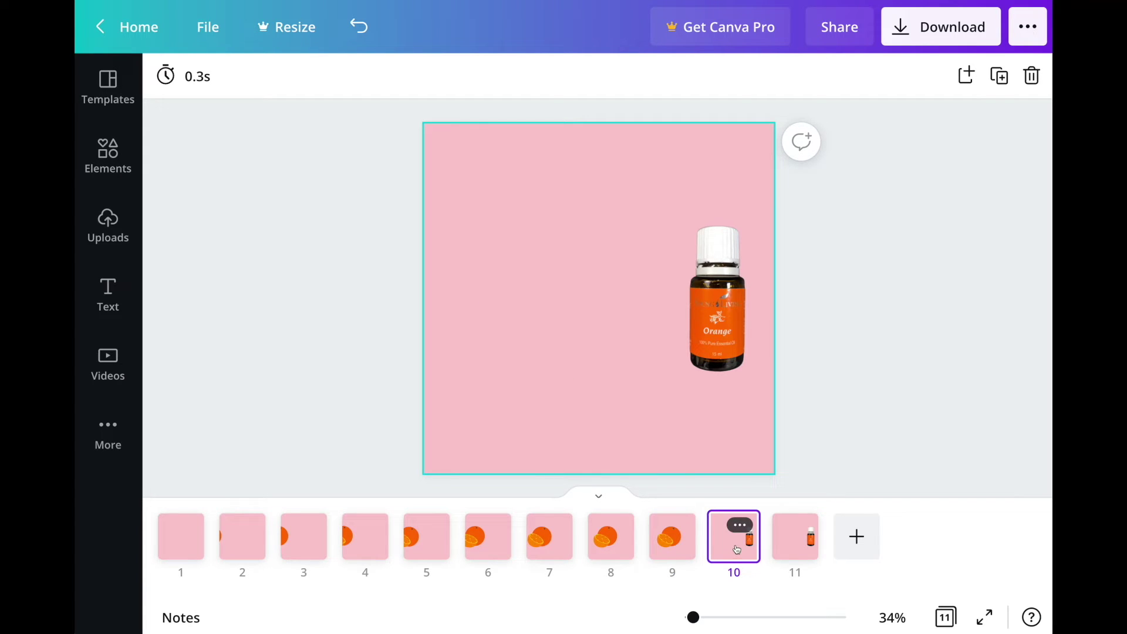
{"action": "left_click", "coordinate": [554, 547]}
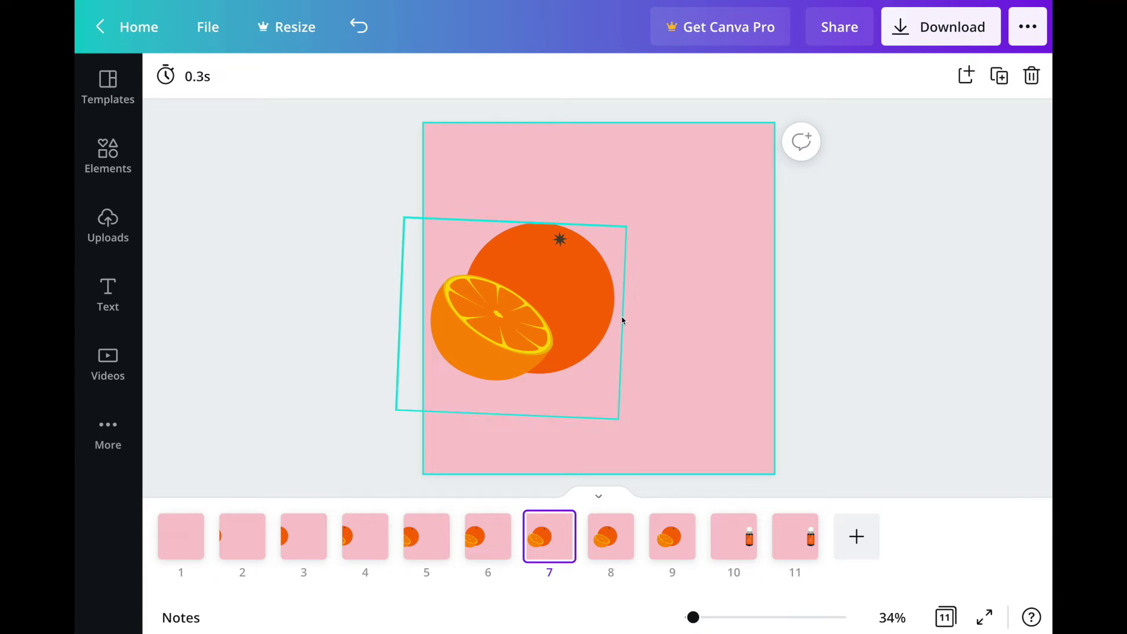
{"action": "left_click", "coordinate": [614, 550]}
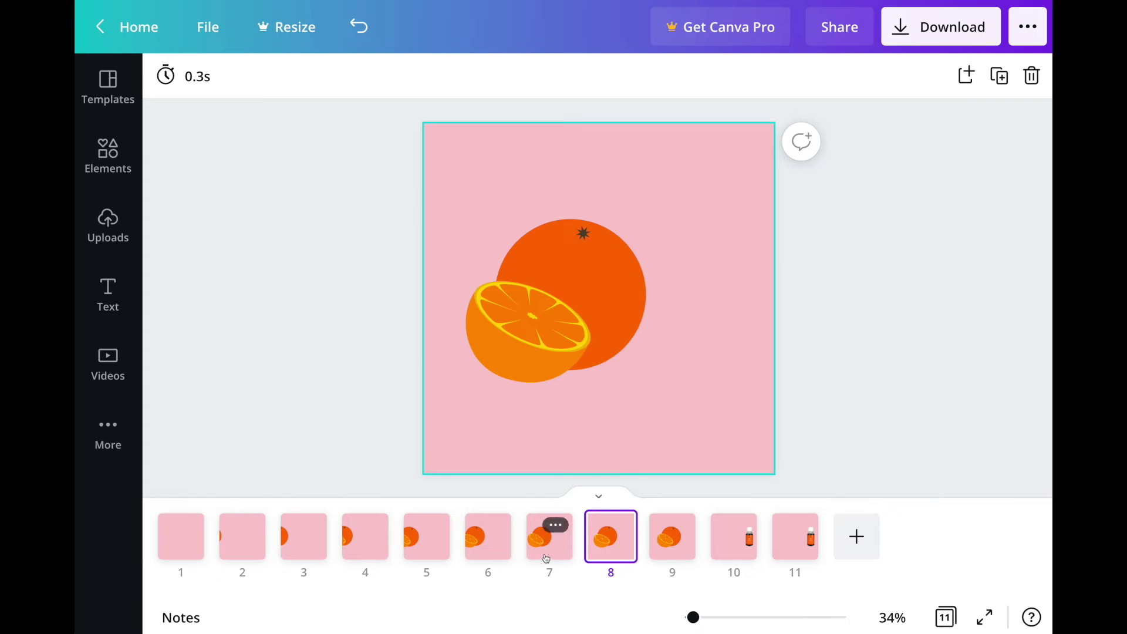
Step: Copy the orange oil bottle from page 10 onto page 7, shrinking it and placing it over the orange's right edge
{"action": "left_click", "coordinate": [734, 539]}
{"action": "left_click", "coordinate": [715, 287]}
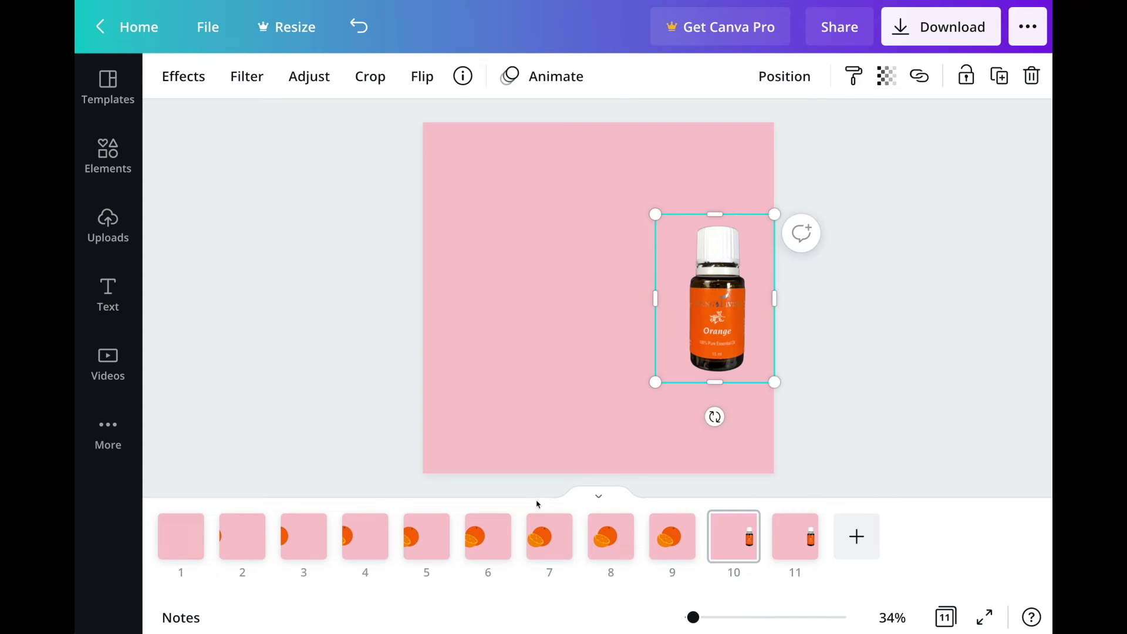
{"action": "left_click", "coordinate": [543, 548]}
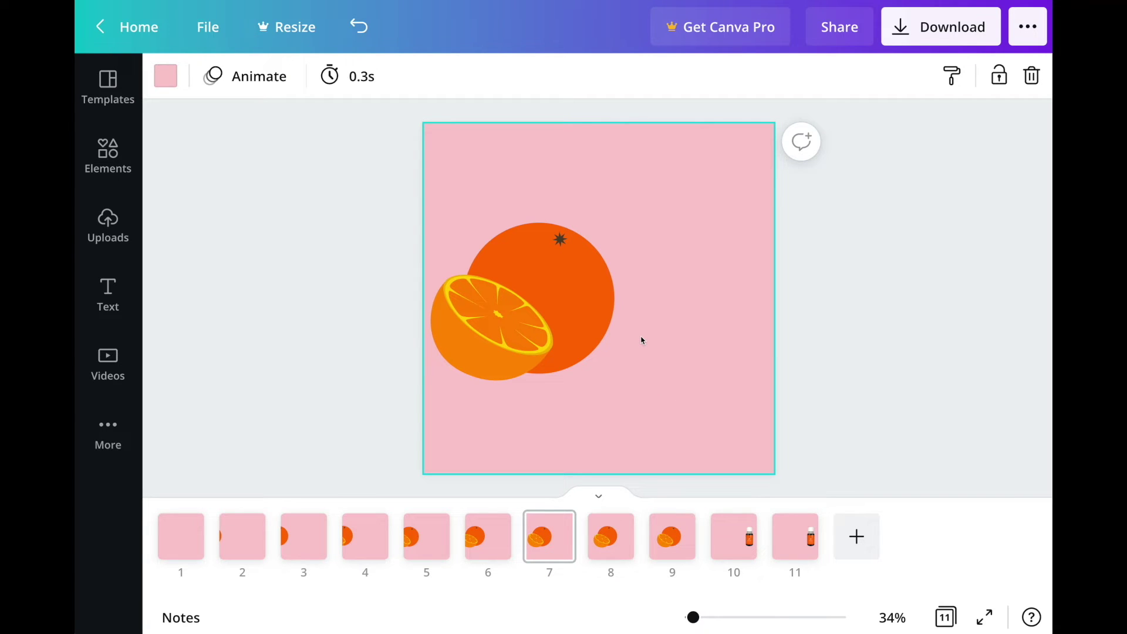
{"action": "key", "text": "ctrl+v"}
{"action": "left_click_drag", "start_coordinate": [775, 383], "coordinate": [723, 330]}
{"action": "left_click_drag", "start_coordinate": [707, 312], "coordinate": [611, 315]}
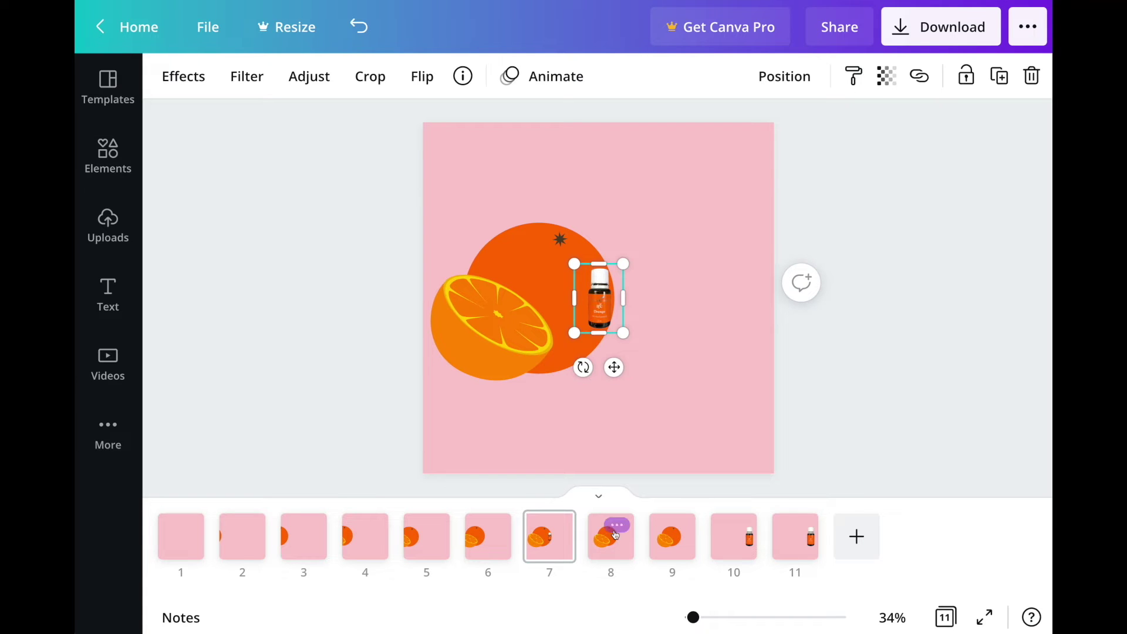
Step: Paste the small bottle onto page 8 and enlarge it over the right half of the orange
{"action": "left_click", "coordinate": [617, 525]}
{"action": "left_click", "coordinate": [593, 445]}
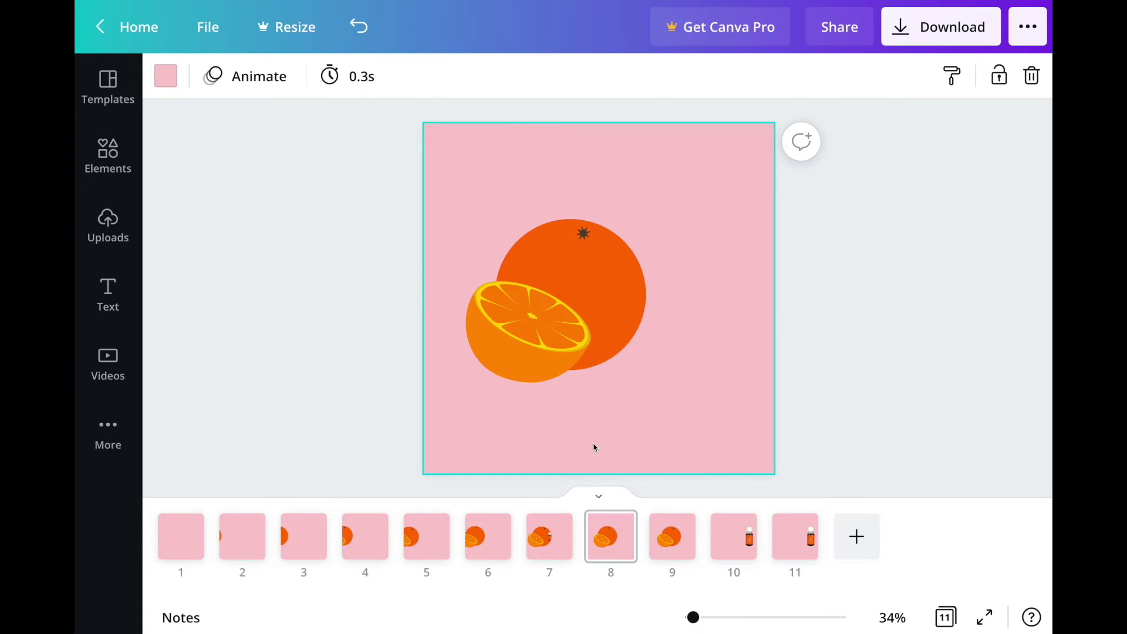
{"action": "key", "text": "ctrl+v"}
{"action": "left_click_drag", "start_coordinate": [625, 333], "coordinate": [648, 360]}
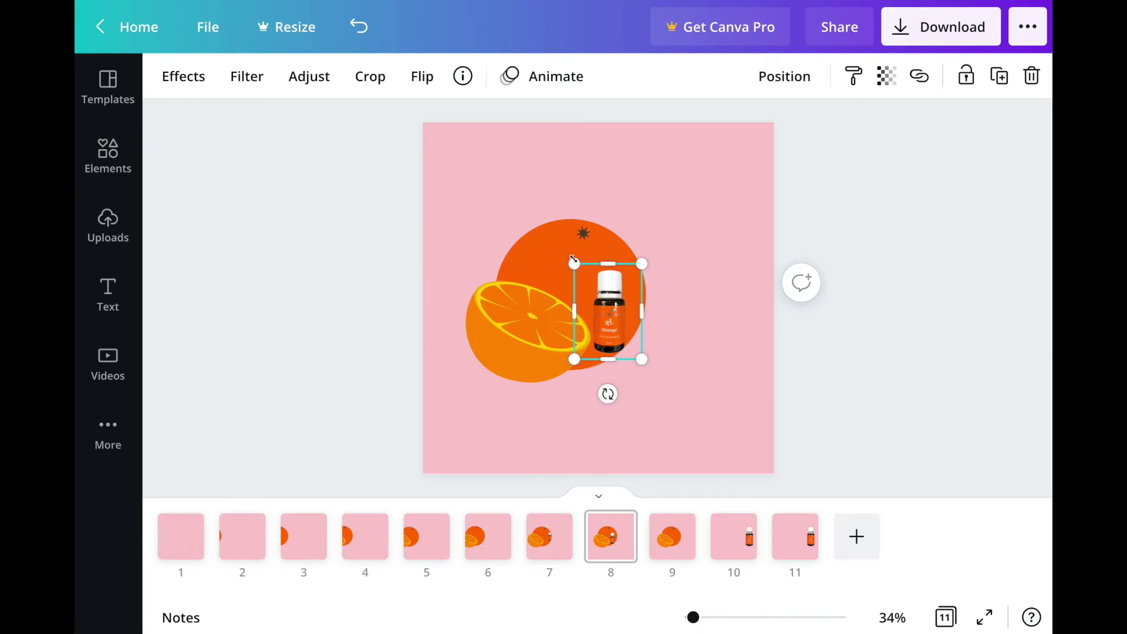
{"action": "left_click_drag", "start_coordinate": [567, 257], "coordinate": [553, 242]}
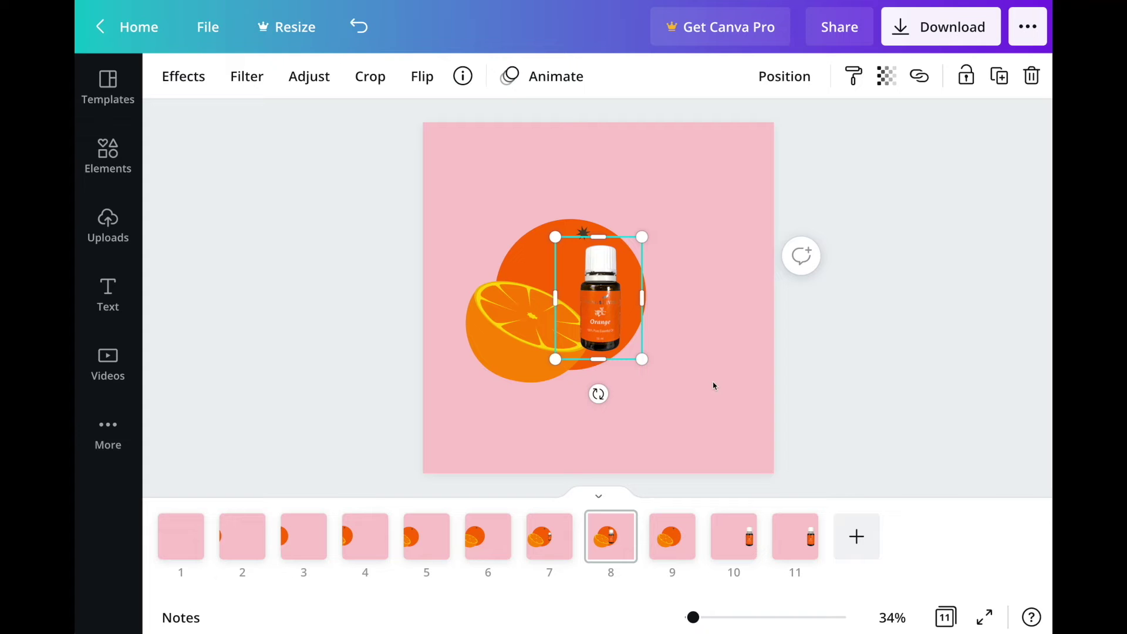
Step: Paste the bottle onto page 9, enlarge it to about the orange's height, and nudge it right over the orange's right side
{"action": "left_click", "coordinate": [677, 548]}
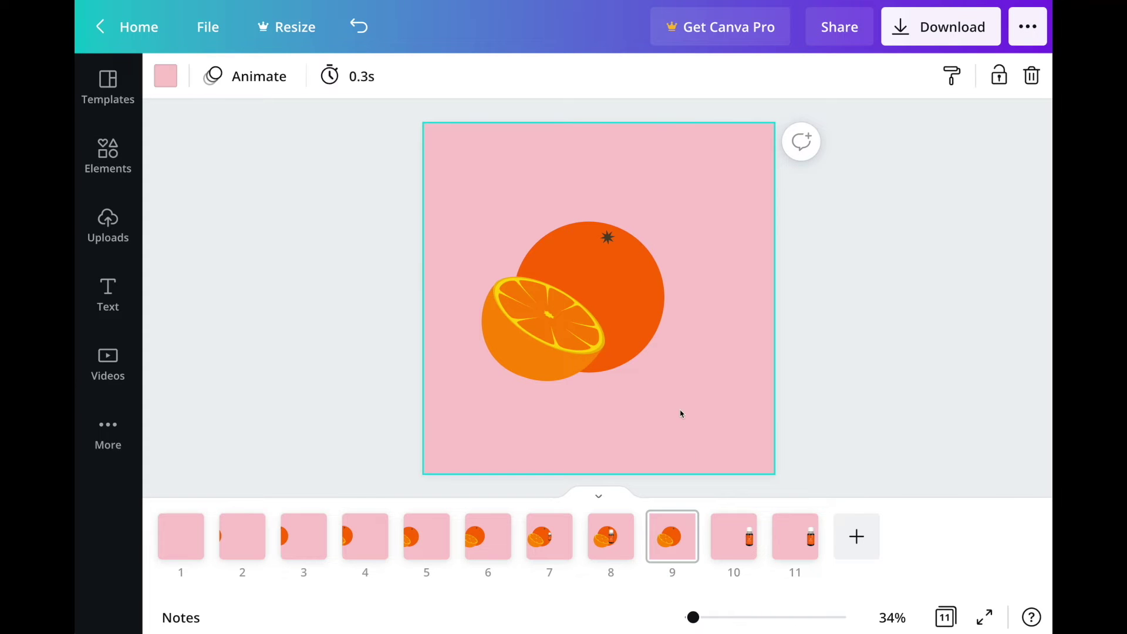
{"action": "key", "text": "ctrl+v"}
{"action": "left_click_drag", "start_coordinate": [640, 359], "coordinate": [668, 397]}
{"action": "left_click_drag", "start_coordinate": [555, 236], "coordinate": [536, 210]}
{"action": "mouse_move", "coordinate": [604, 301]}
{"action": "left_mouse_down"}
{"action": "mouse_move", "coordinate": [624, 302]}
{"action": "mouse_move", "coordinate": [614, 301]}
{"action": "left_mouse_up"}
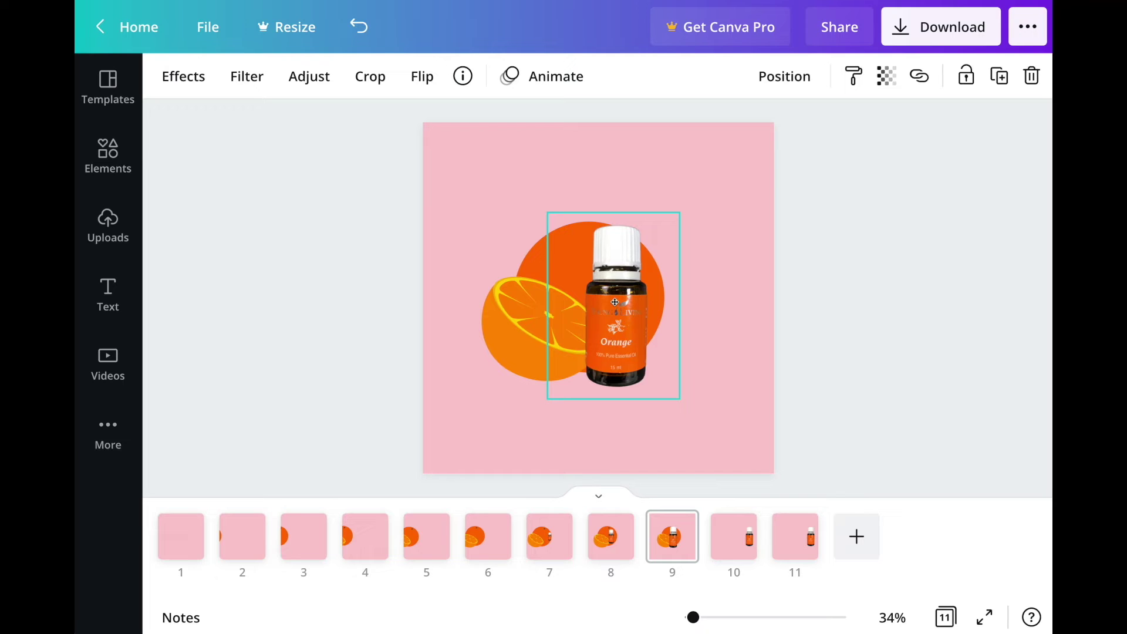
{"action": "left_click_drag", "start_coordinate": [614, 302], "coordinate": [615, 302]}
{"action": "left_click", "coordinate": [815, 371]}
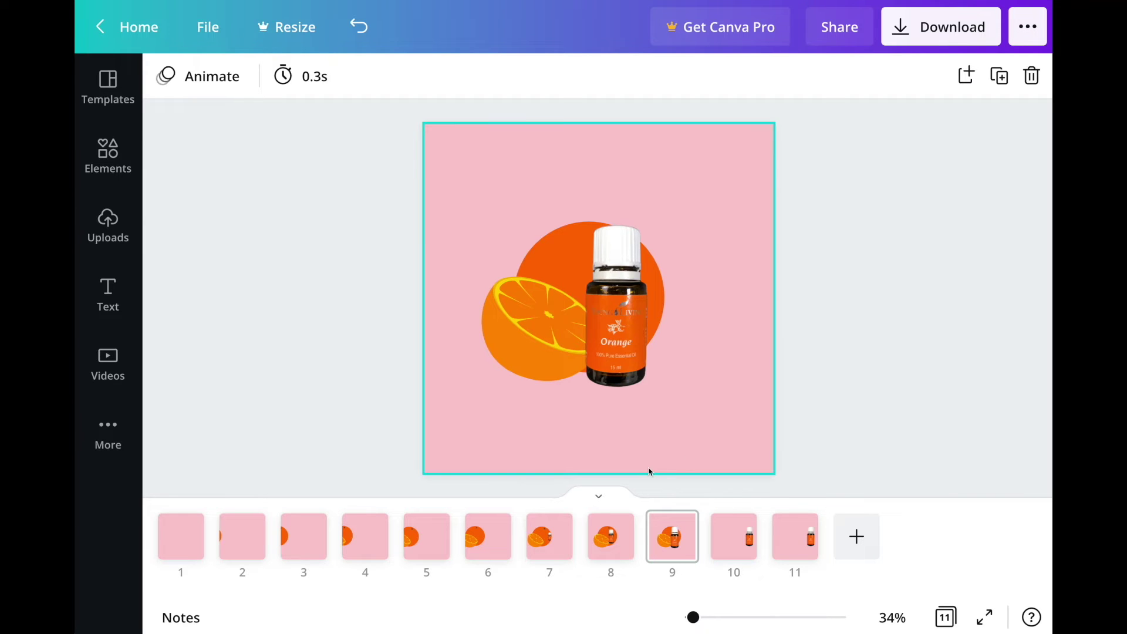
Step: Send the small bottle on page 7 backward behind the orange
{"action": "left_click", "coordinate": [538, 552]}
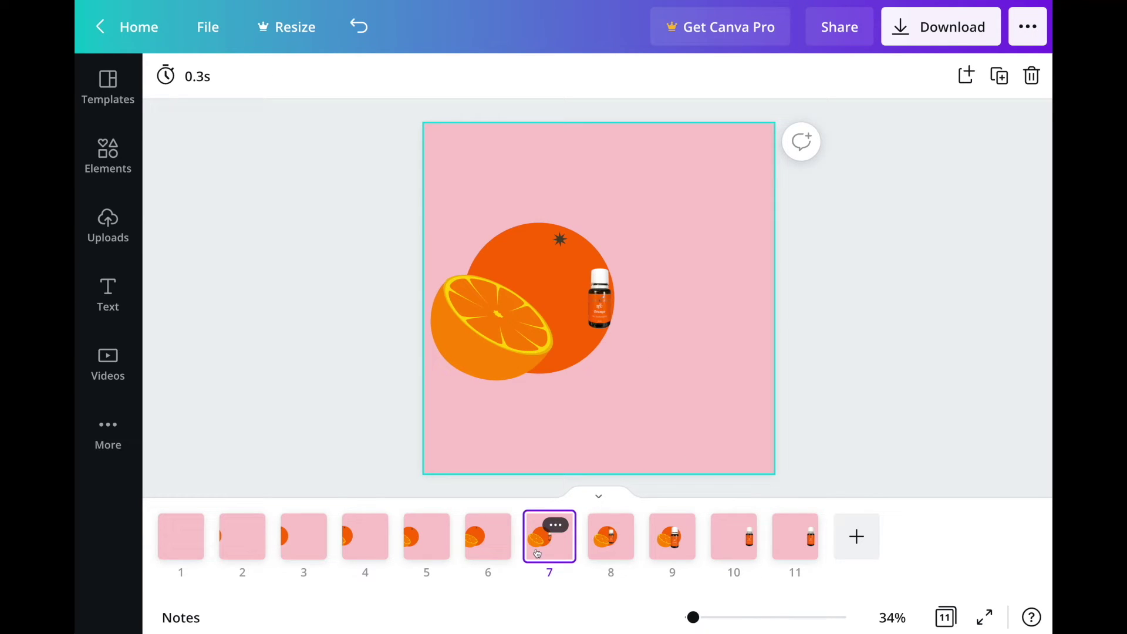
{"action": "left_click", "coordinate": [598, 303]}
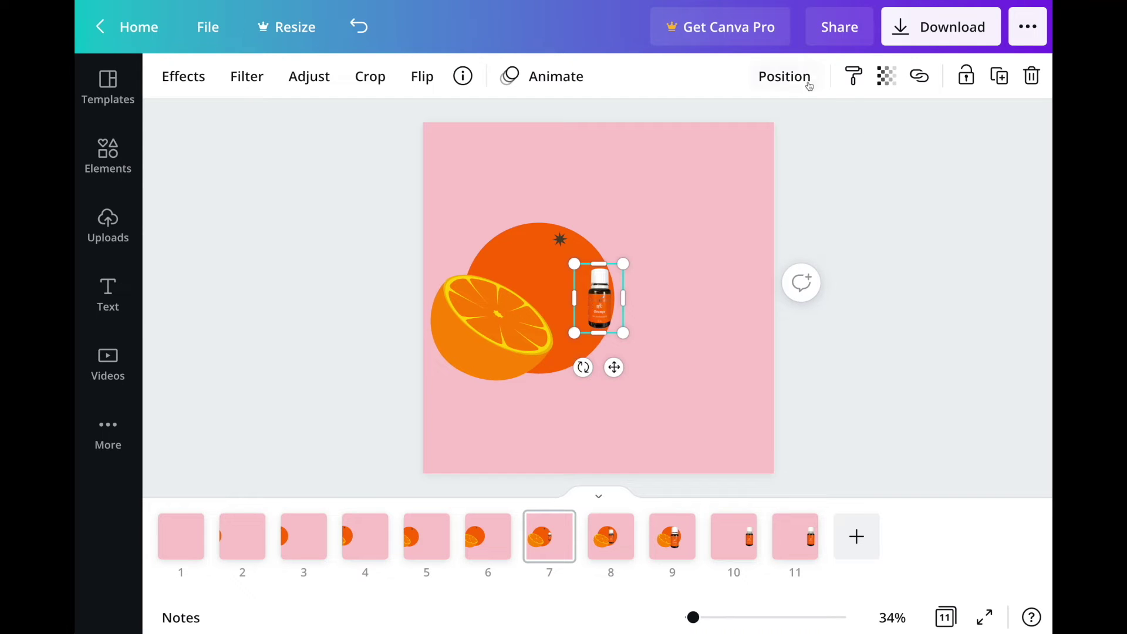
{"action": "left_click", "coordinate": [809, 86]}
{"action": "left_click", "coordinate": [727, 139]}
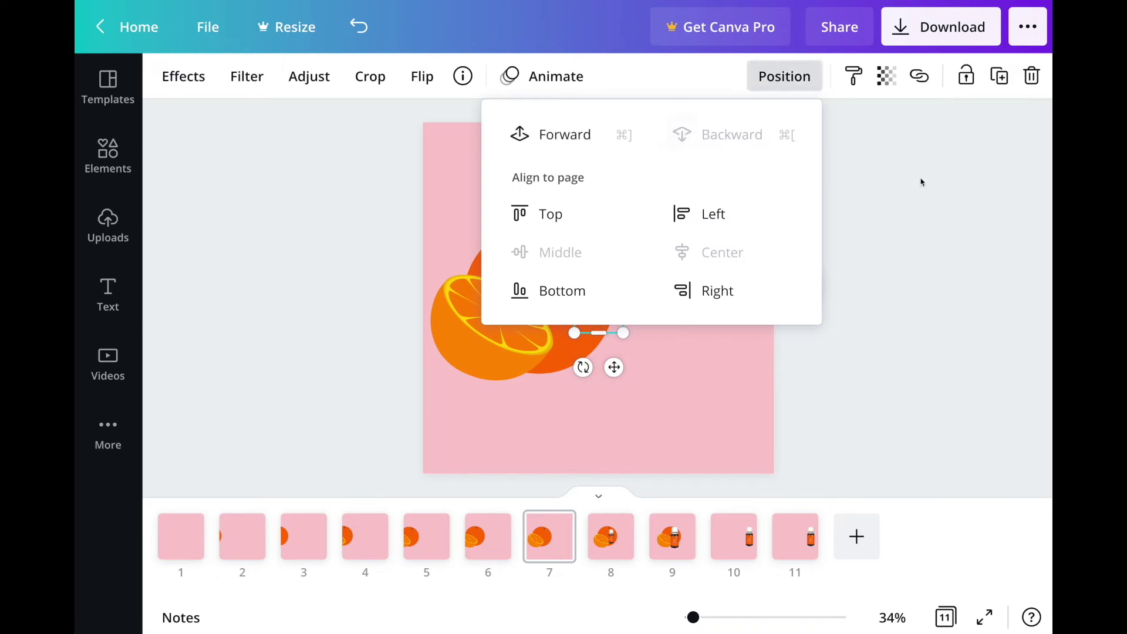
{"action": "left_click", "coordinate": [922, 182]}
{"action": "left_click", "coordinate": [661, 350]}
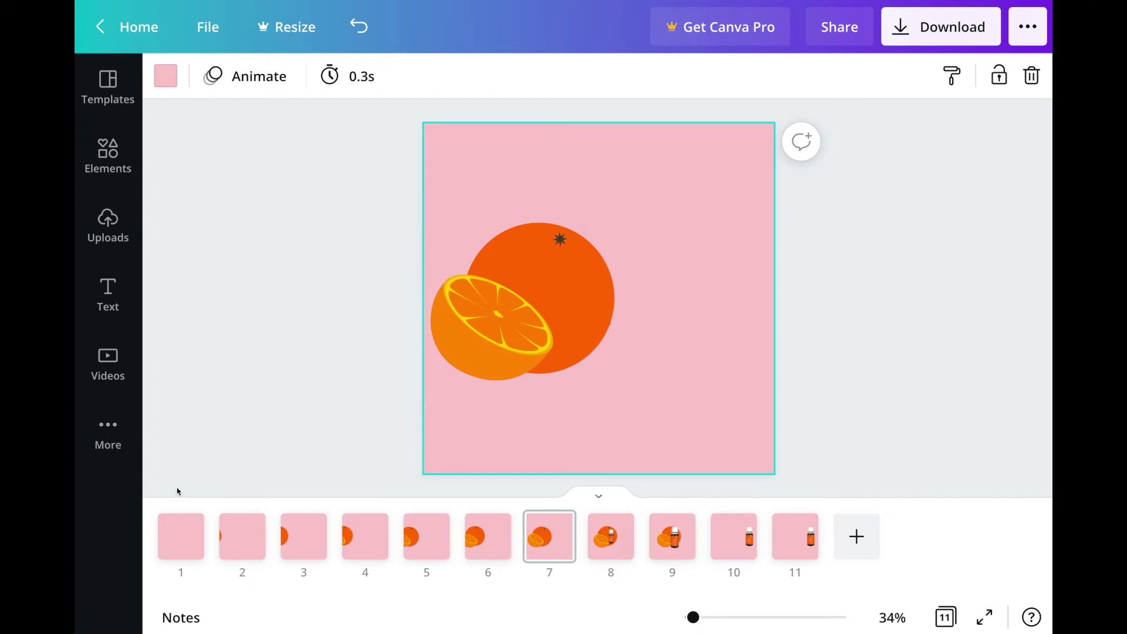
{"action": "mouse_move", "coordinate": [184, 559]}
{"action": "left_click", "coordinate": [608, 550]}
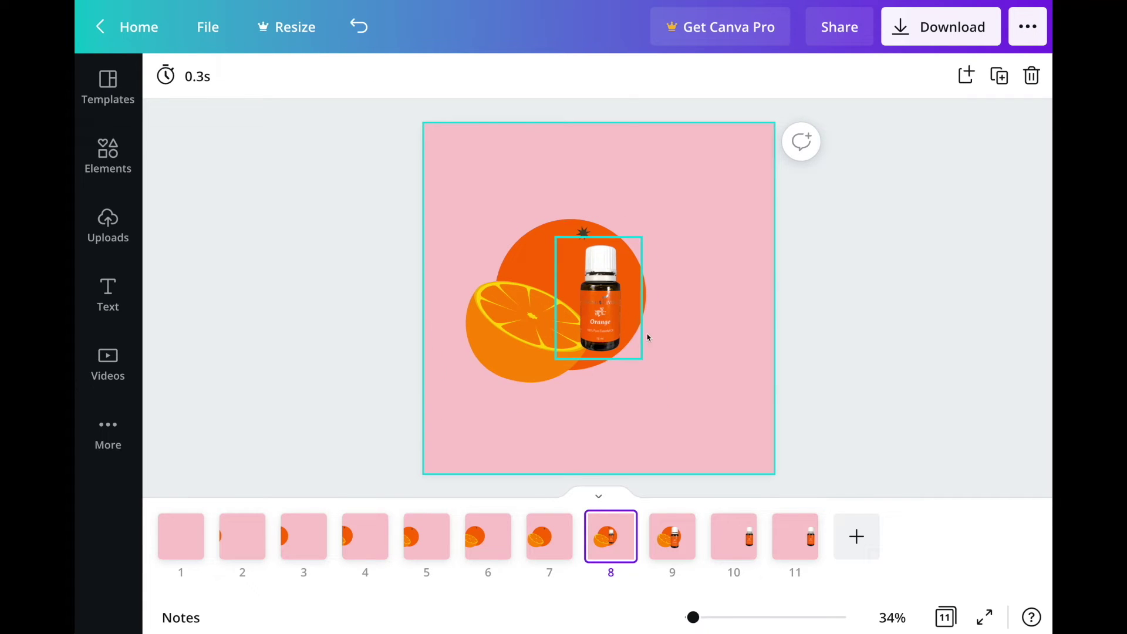
{"action": "left_click", "coordinate": [604, 315]}
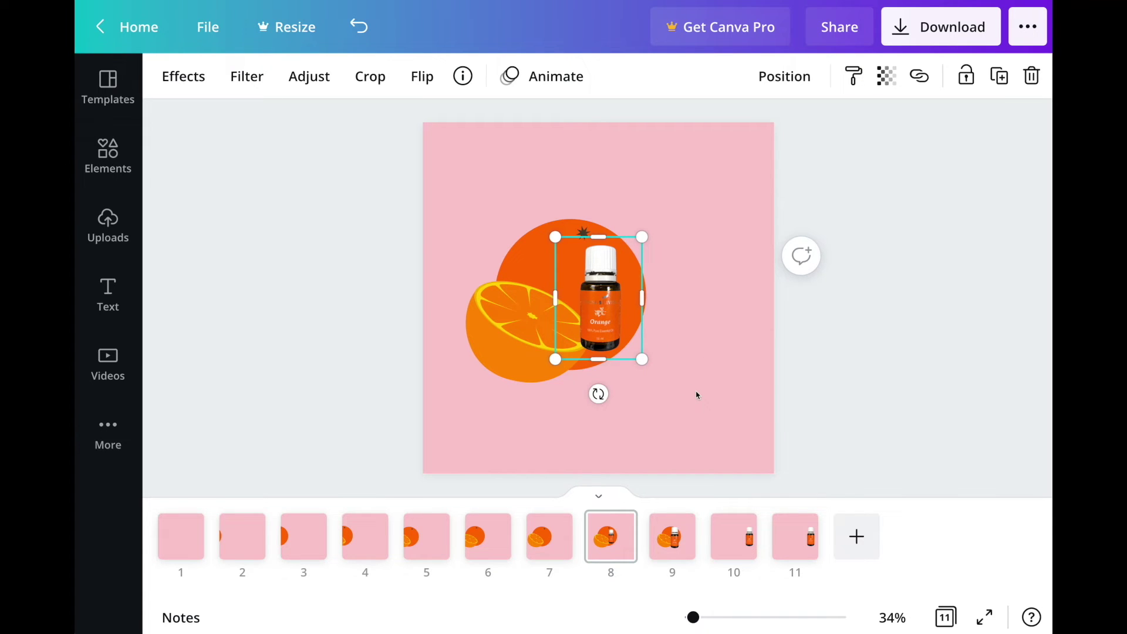
Step: Go to page 9 and search the elements library for "orange" to find a leaf graphic
{"action": "left_click", "coordinate": [681, 528]}
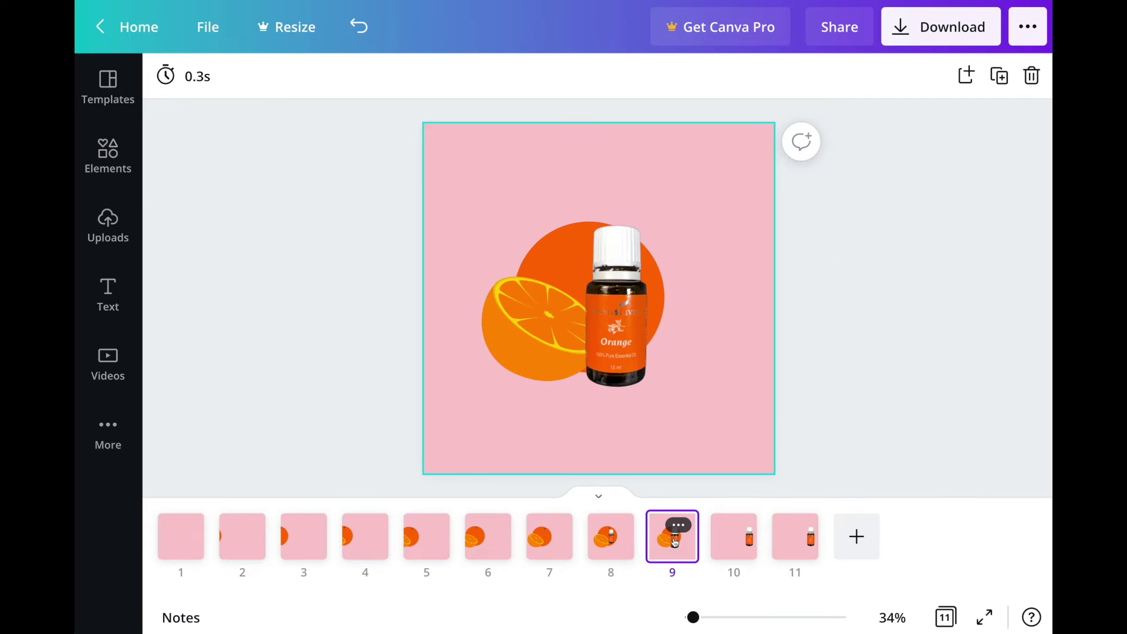
{"action": "left_click", "coordinate": [576, 465]}
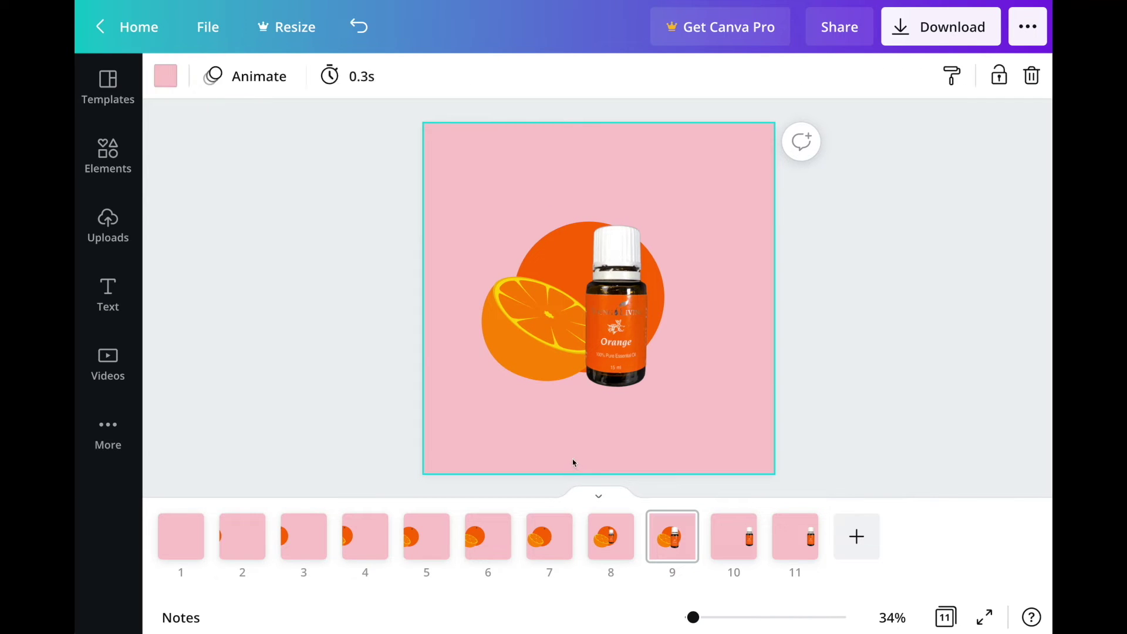
{"action": "left_click", "coordinate": [124, 160]}
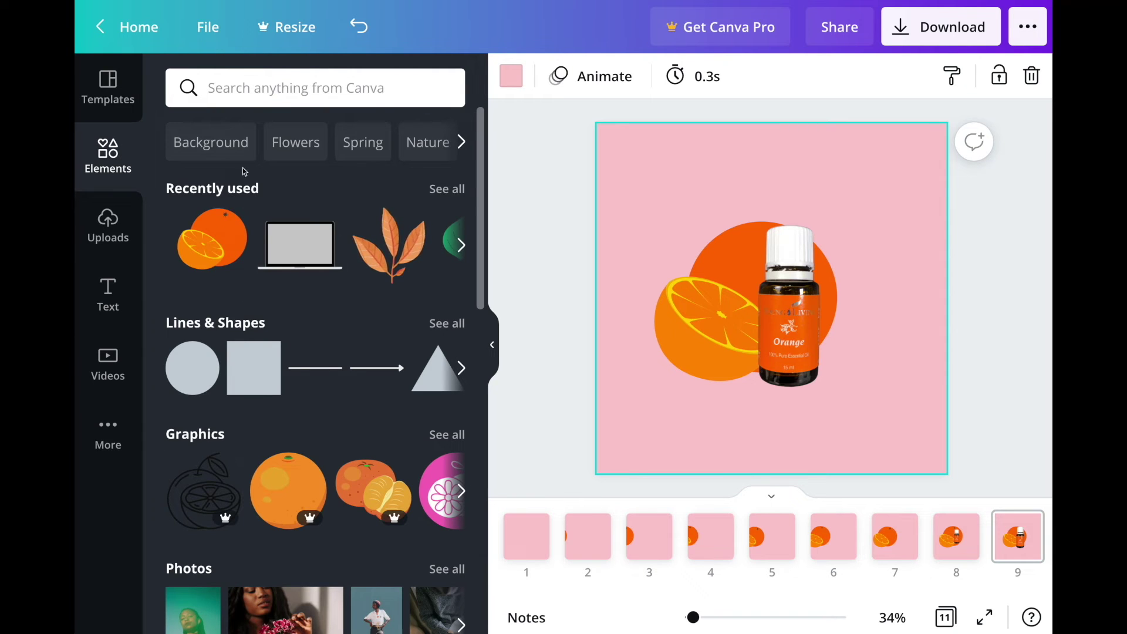
{"action": "left_click", "coordinate": [248, 88]}
{"action": "type", "text": "orange"}
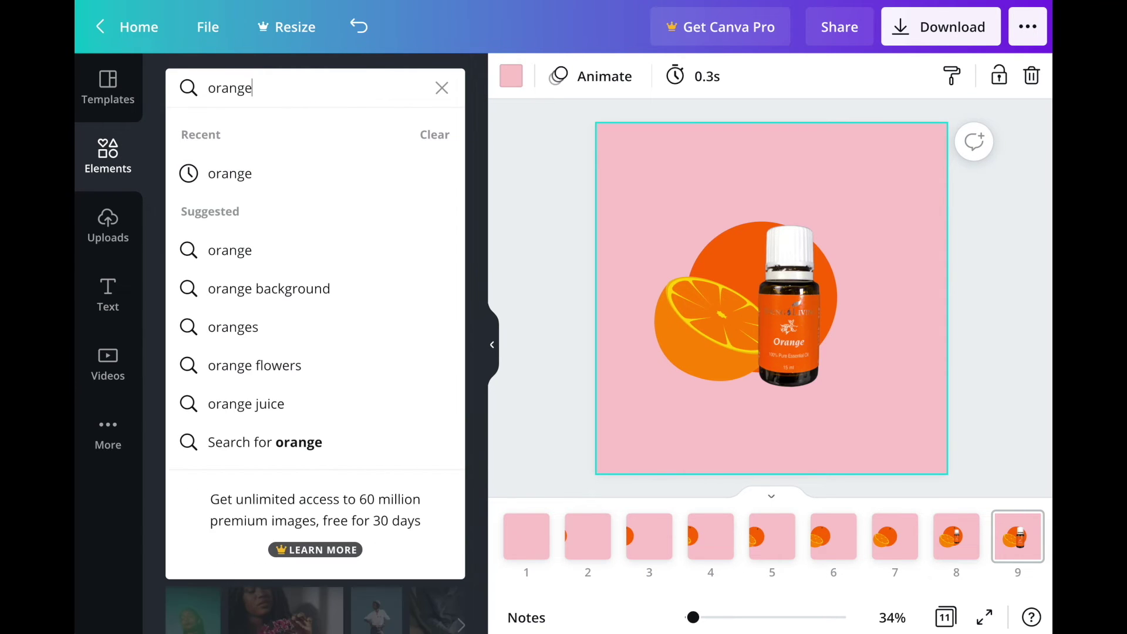
{"action": "key", "text": "Return"}
{"action": "scroll", "coordinate": [421, 273], "scroll_direction": "down", "scroll_amount": 10}
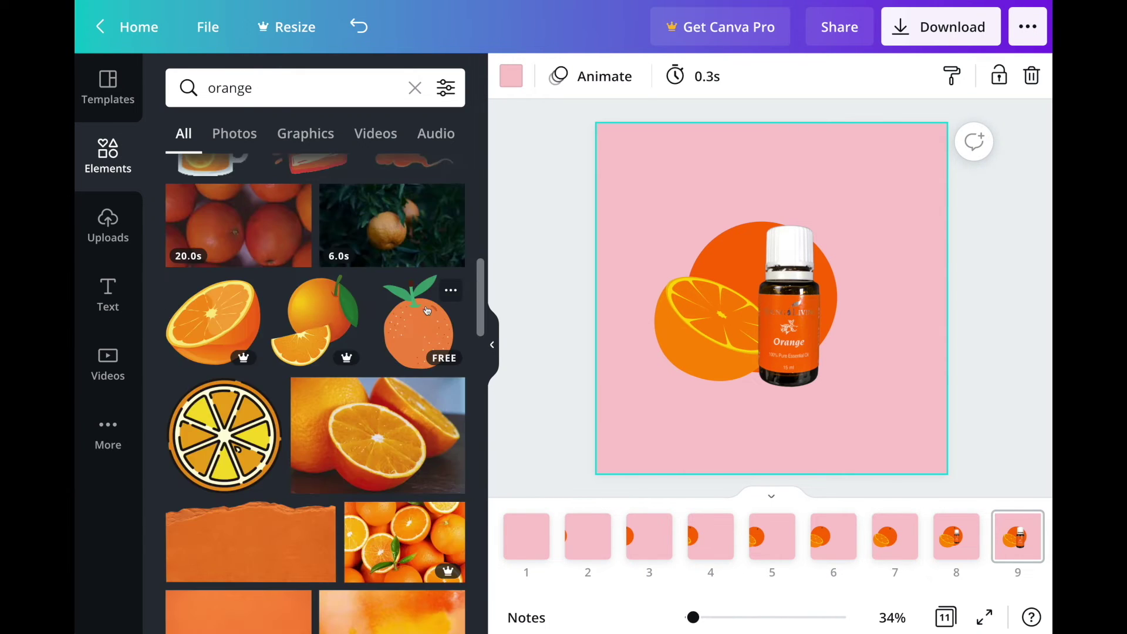
{"action": "scroll", "coordinate": [428, 311], "scroll_direction": "down", "scroll_amount": 7}
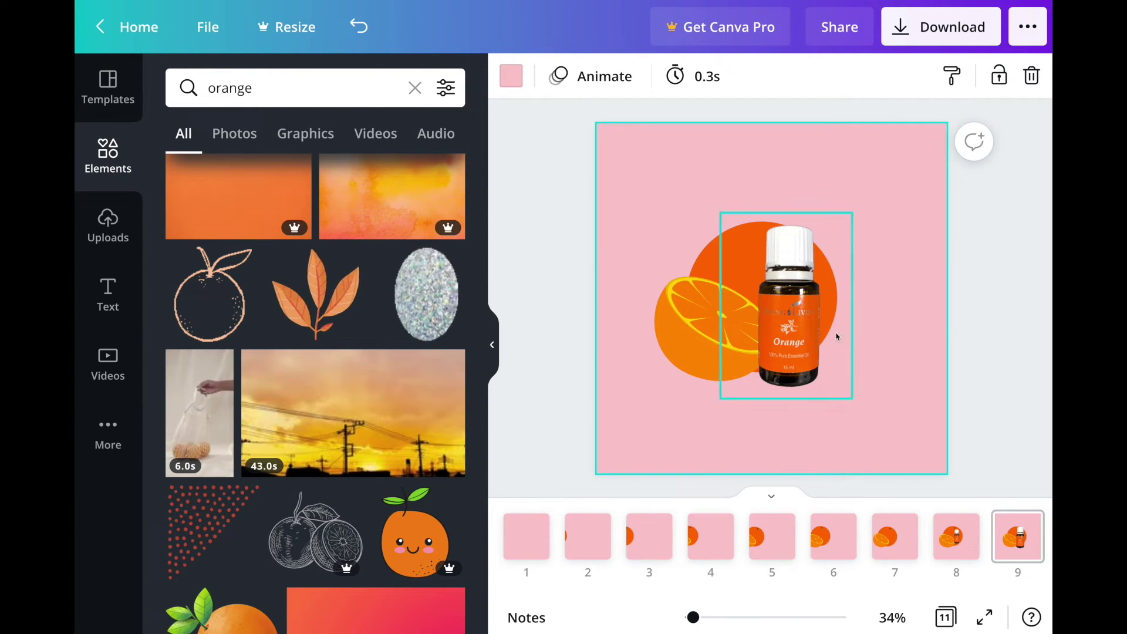
Step: Add the three-leaf orange branch to page 9, shrinking it over the bottle's upper part and tilting it clockwise
{"action": "left_click", "coordinate": [310, 303]}
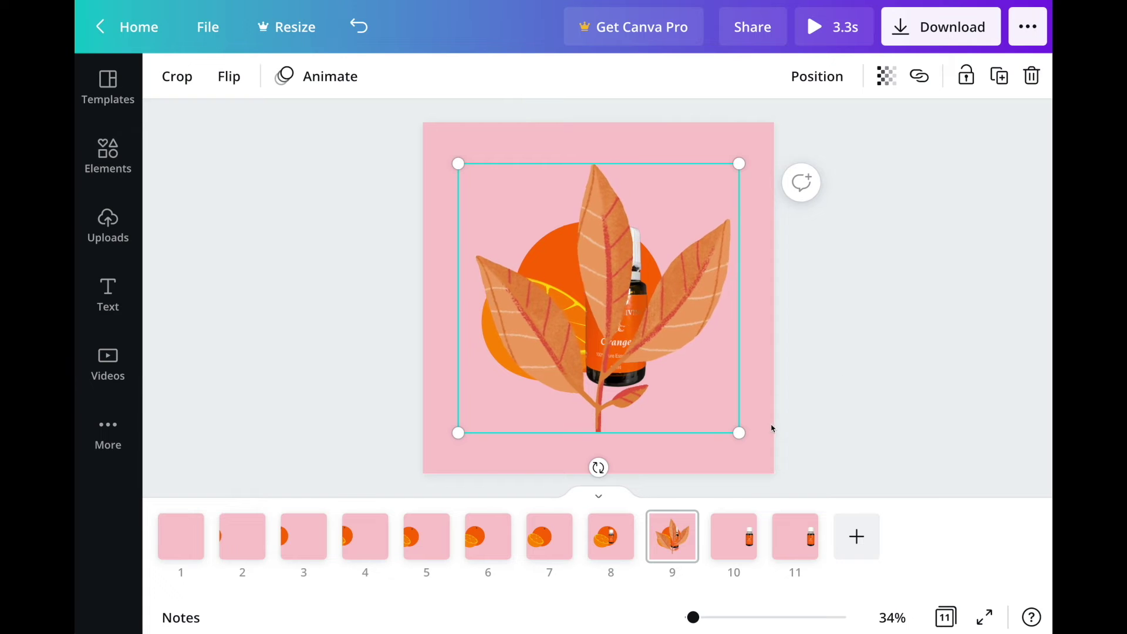
{"action": "left_click_drag", "start_coordinate": [739, 433], "coordinate": [638, 297]}
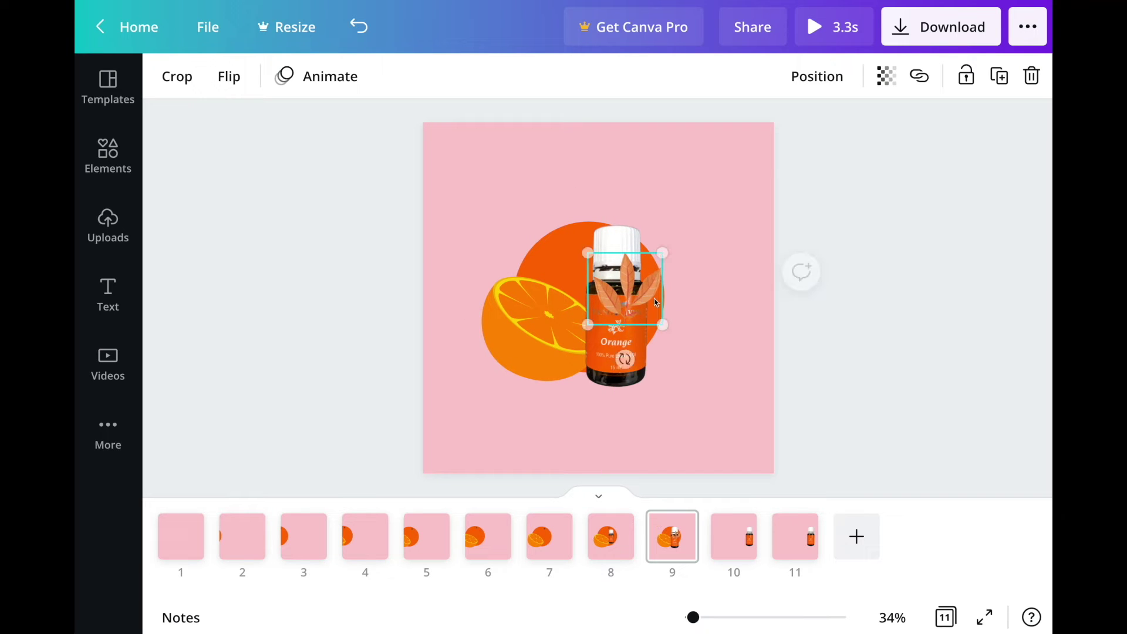
{"action": "left_click_drag", "start_coordinate": [624, 359], "coordinate": [577, 352]}
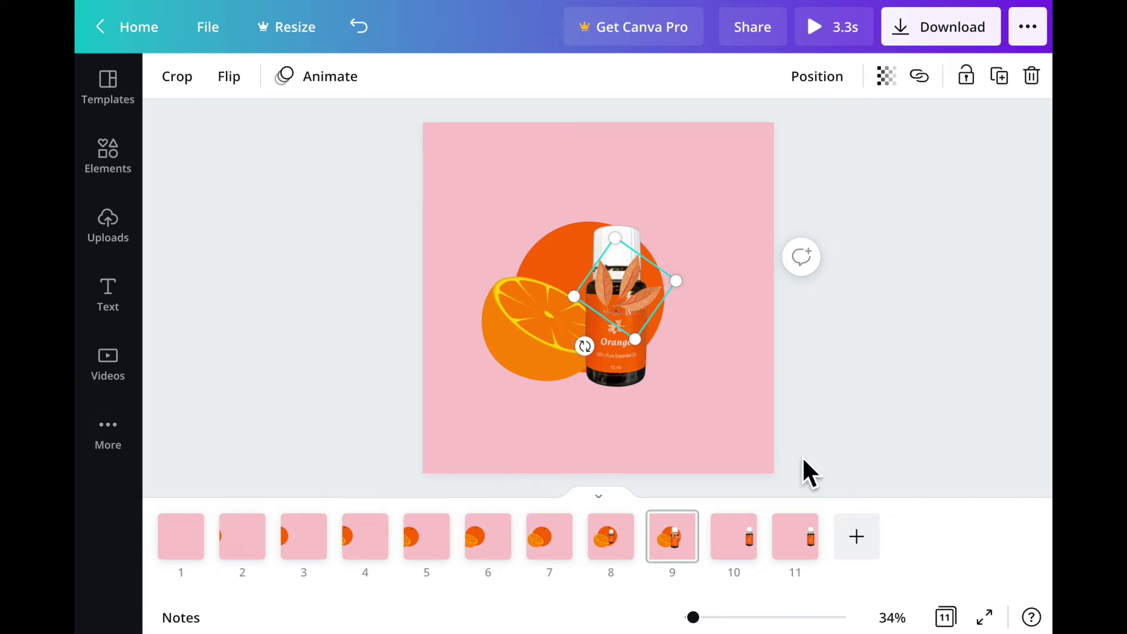
Step: Duplicate page 9 and enlarge the leaf branch on the new page 10 so it extends past the bottle's right side
{"action": "left_click", "coordinate": [681, 529]}
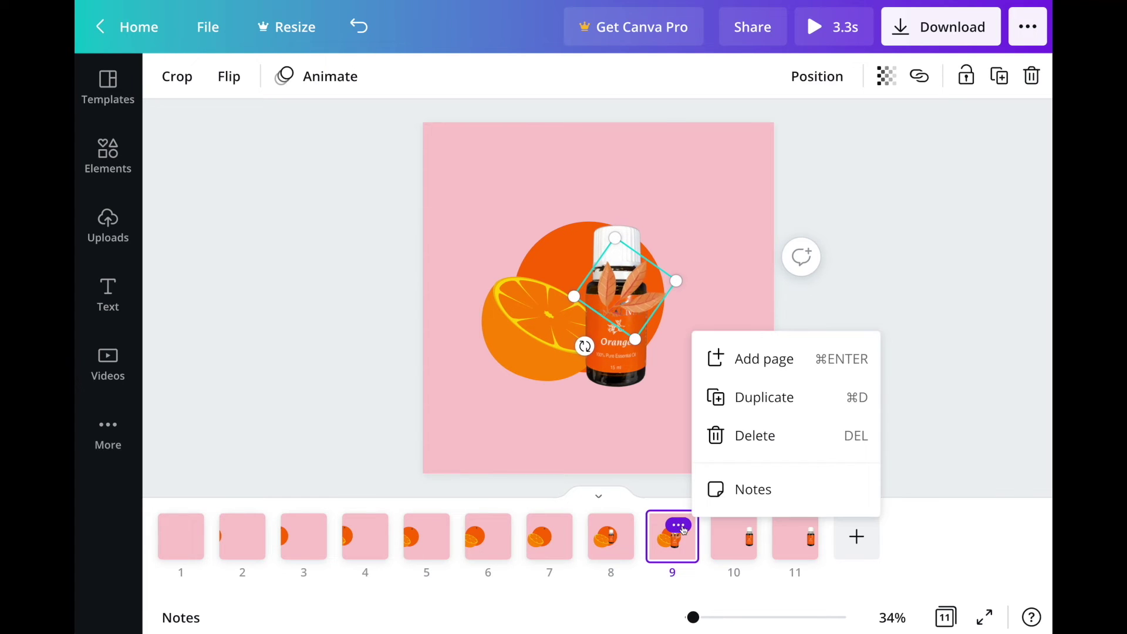
{"action": "left_click", "coordinate": [781, 401]}
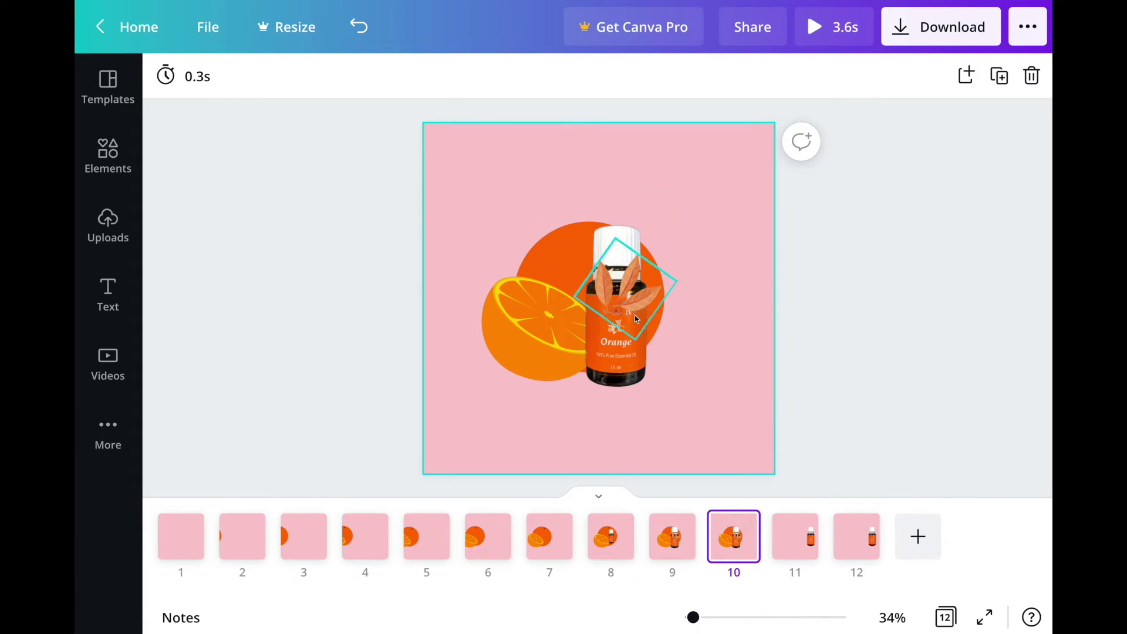
{"action": "left_click", "coordinate": [630, 297]}
{"action": "left_click_drag", "start_coordinate": [675, 281], "coordinate": [714, 276]}
Step: Duplicate page 10 and enlarge the leaf branch on page 11 until its frame reaches the canvas's right edge
{"action": "left_click", "coordinate": [739, 524]}
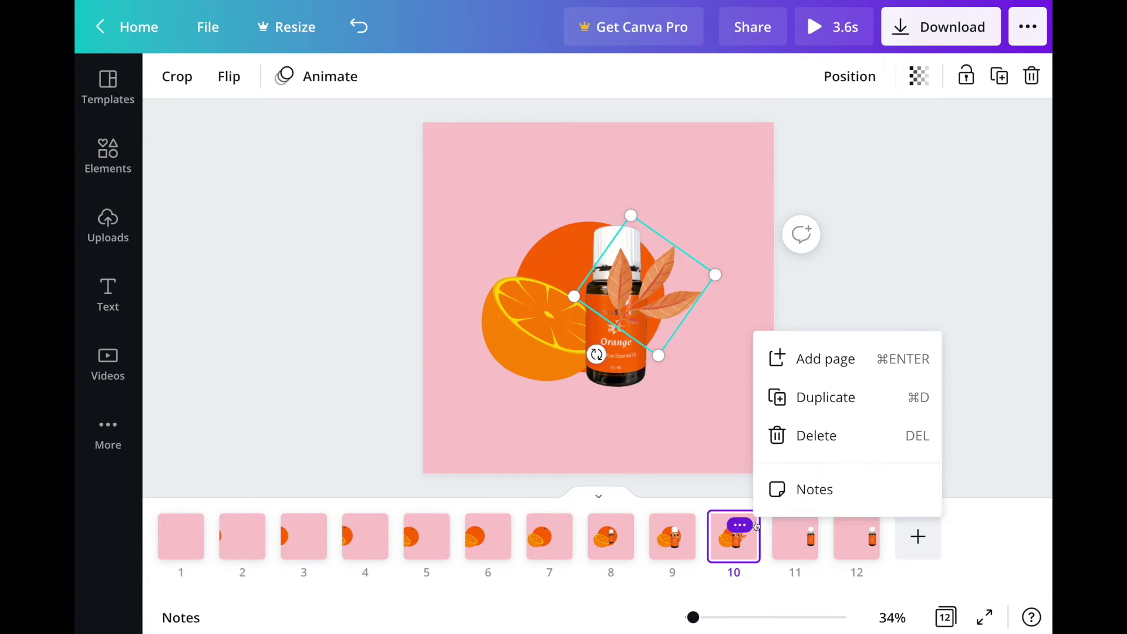
{"action": "left_click", "coordinate": [843, 405]}
{"action": "left_click", "coordinate": [694, 289]}
{"action": "left_click_drag", "start_coordinate": [717, 275], "coordinate": [773, 265]}
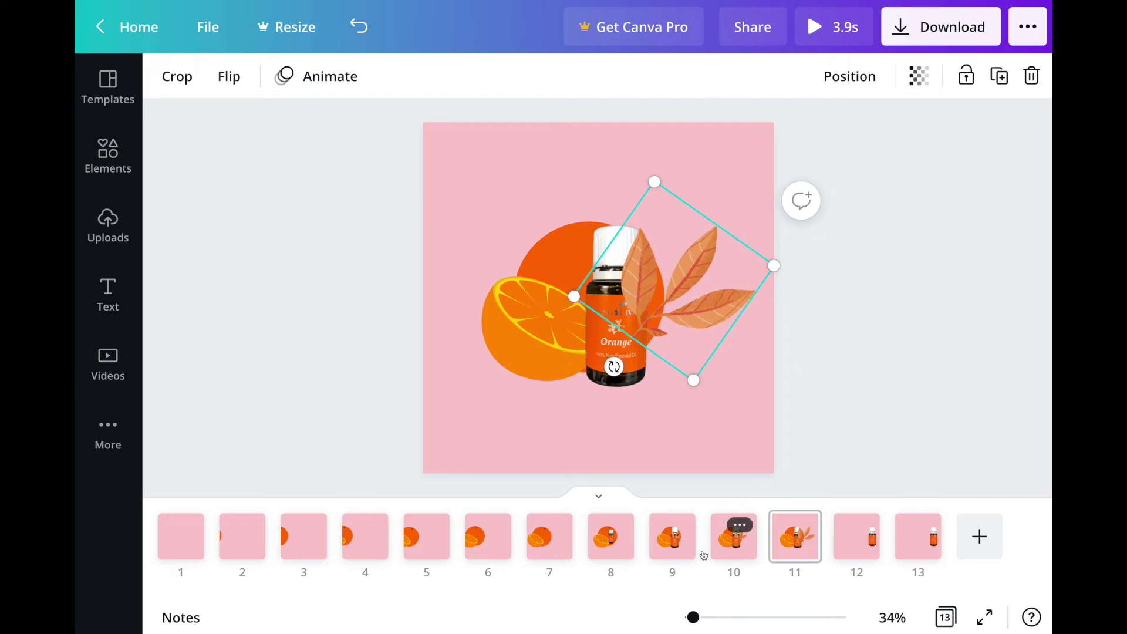
Step: Send the leaf branch backward behind the bottle on pages 9, 10 and 11
{"action": "left_click", "coordinate": [675, 539]}
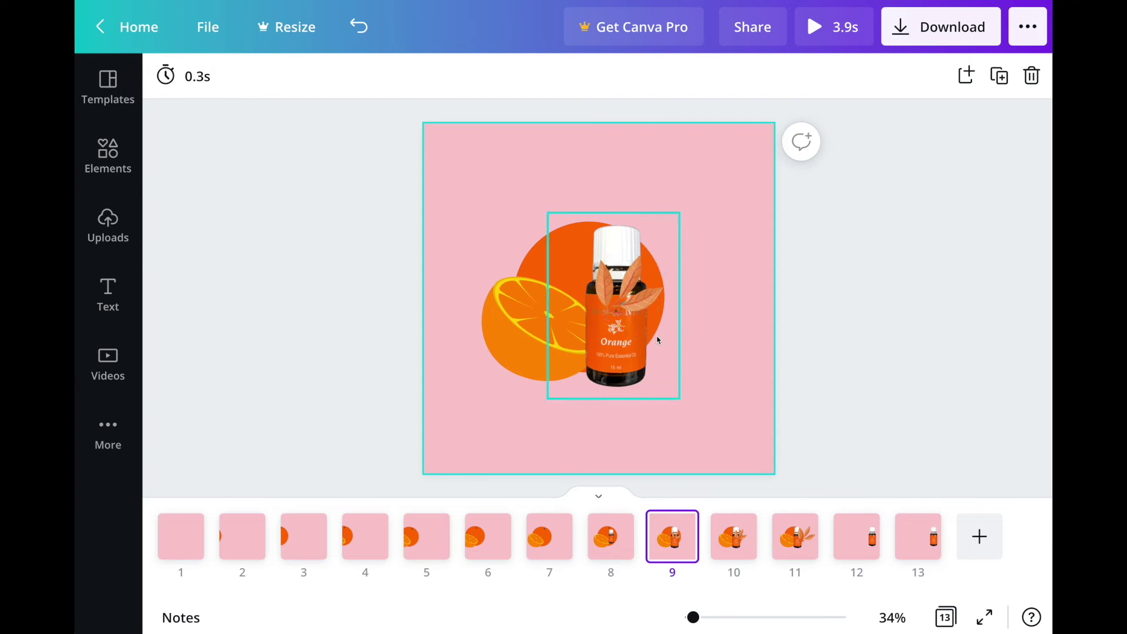
{"action": "left_click", "coordinate": [628, 306]}
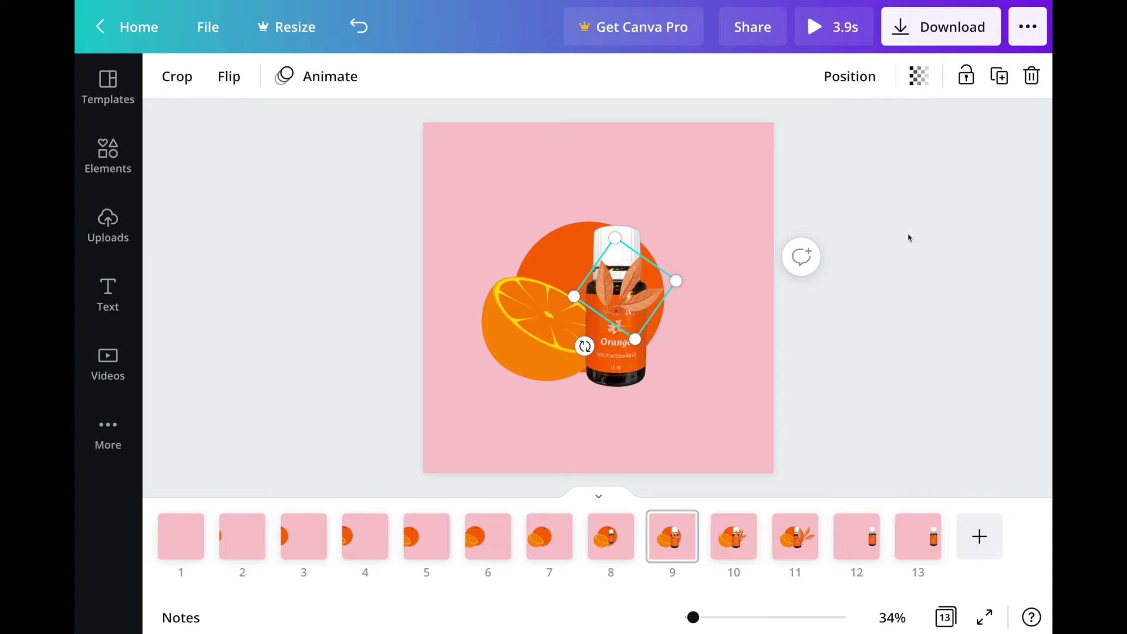
{"action": "left_click", "coordinate": [849, 76]}
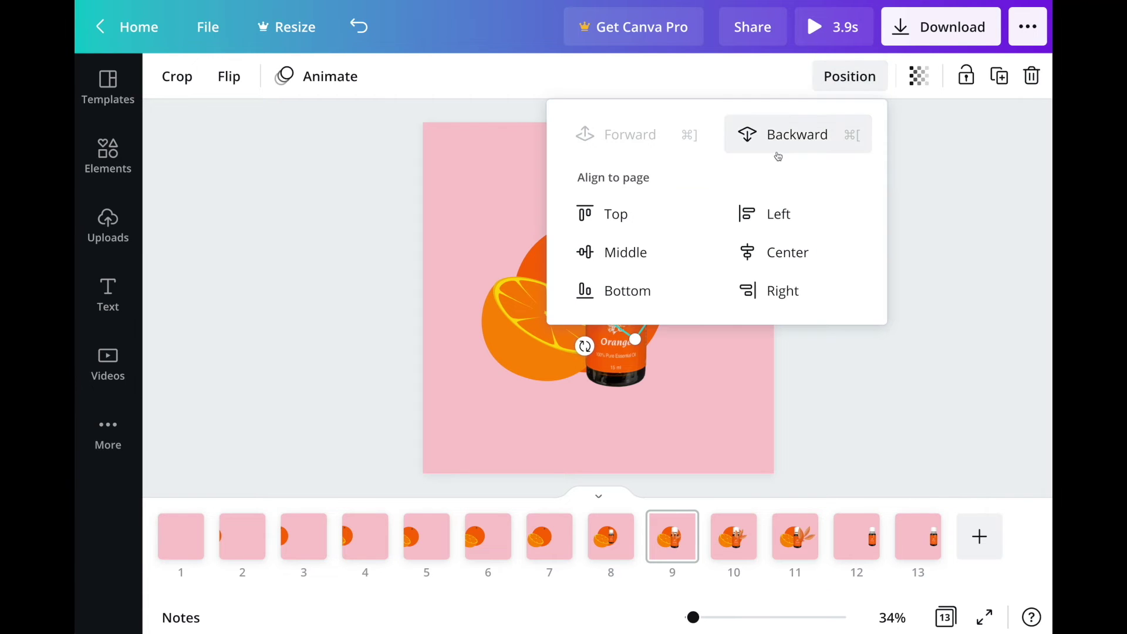
{"action": "left_click", "coordinate": [800, 138]}
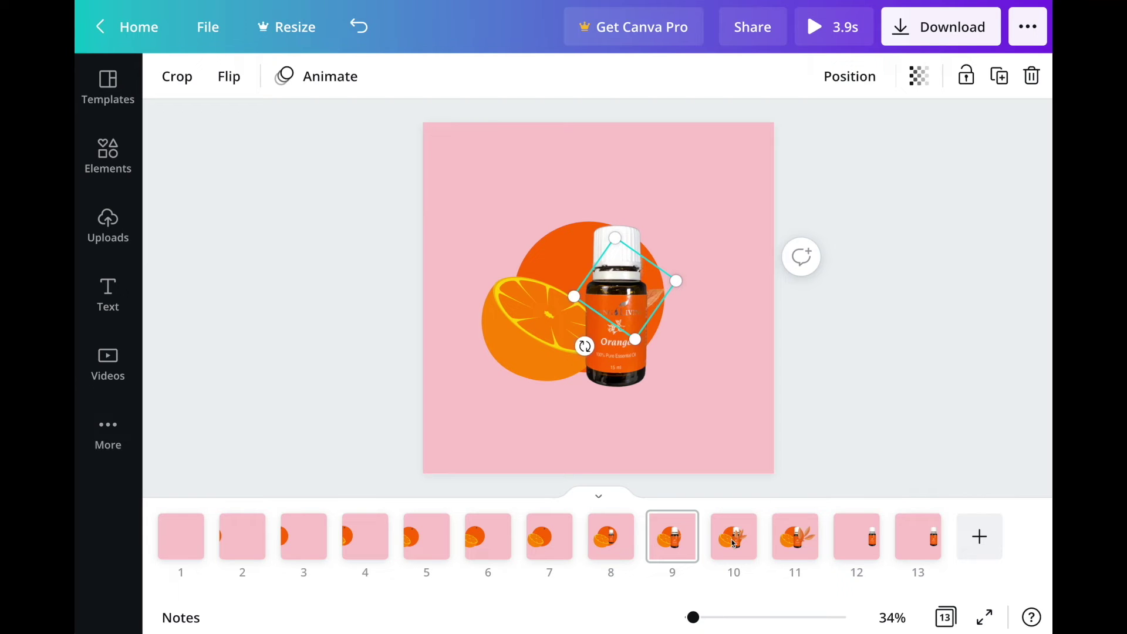
{"action": "left_click", "coordinate": [734, 537]}
{"action": "left_click", "coordinate": [652, 276]}
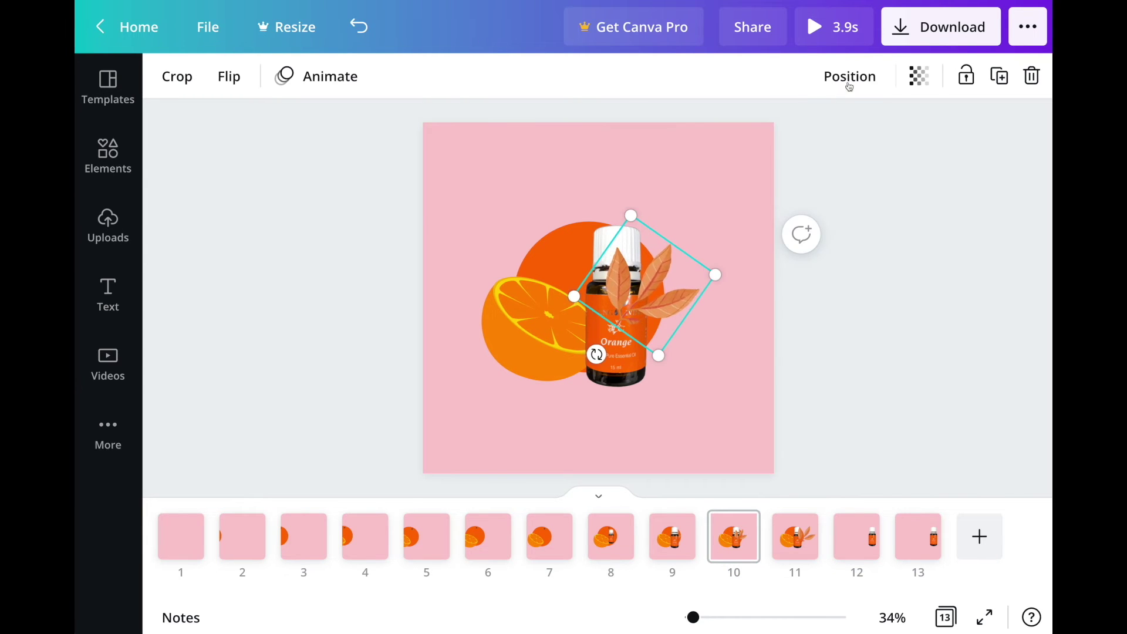
{"action": "left_click", "coordinate": [849, 87]}
{"action": "left_click", "coordinate": [757, 133]}
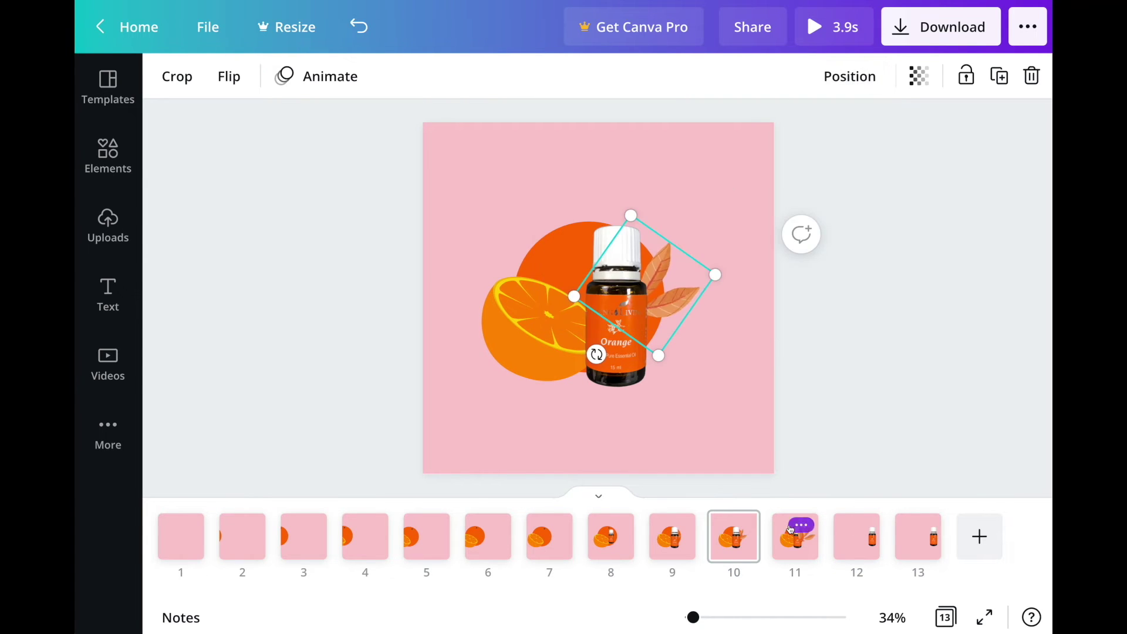
{"action": "left_click", "coordinate": [801, 524]}
{"action": "left_click", "coordinate": [801, 524]}
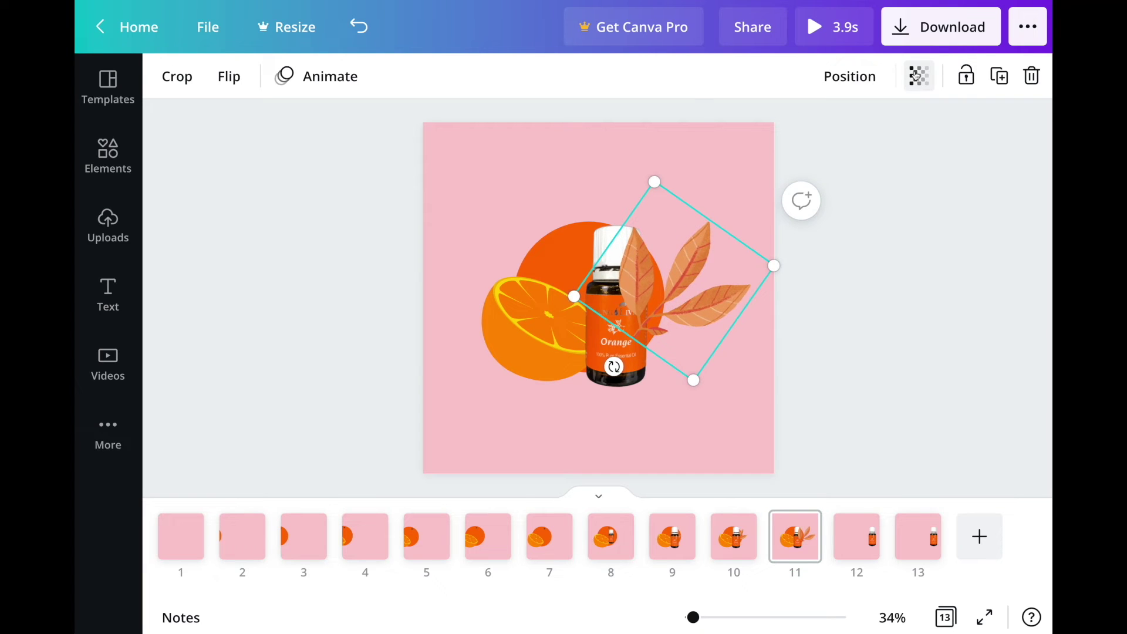
{"action": "left_click", "coordinate": [849, 77]}
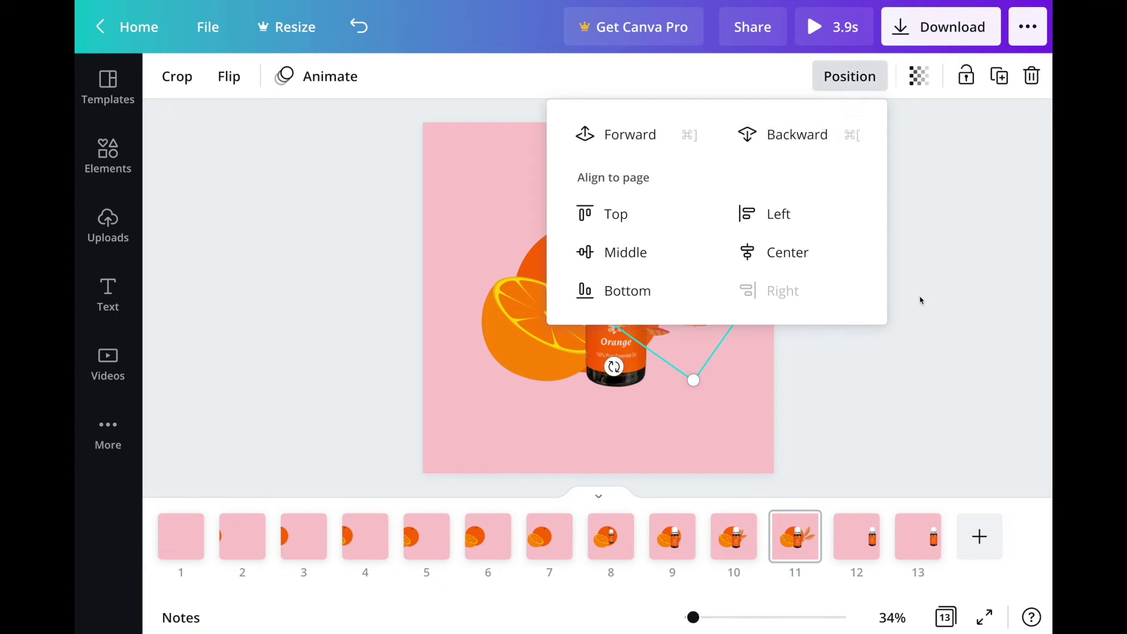
{"action": "left_click", "coordinate": [920, 301]}
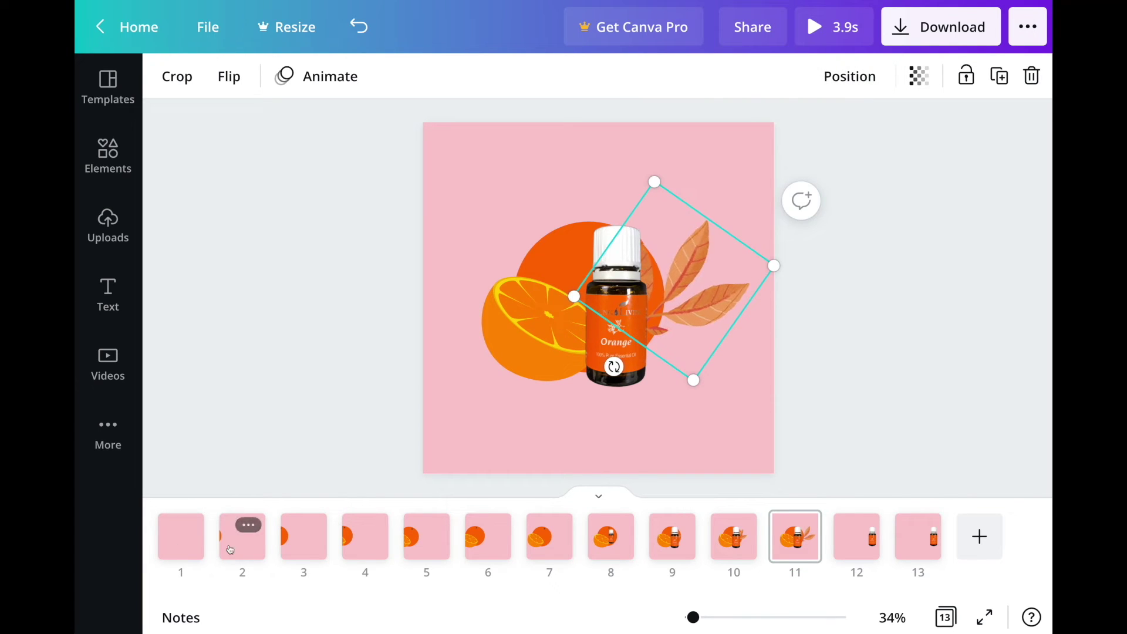
Step: Preview the animation from page 1
{"action": "left_click", "coordinate": [186, 549]}
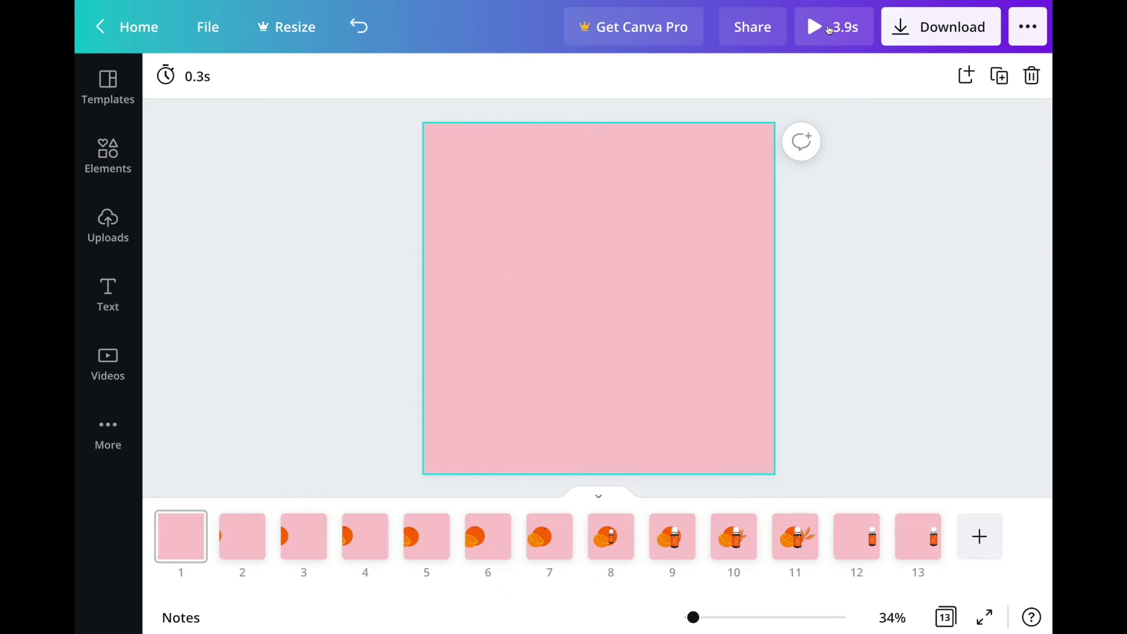
{"action": "left_click", "coordinate": [829, 30]}
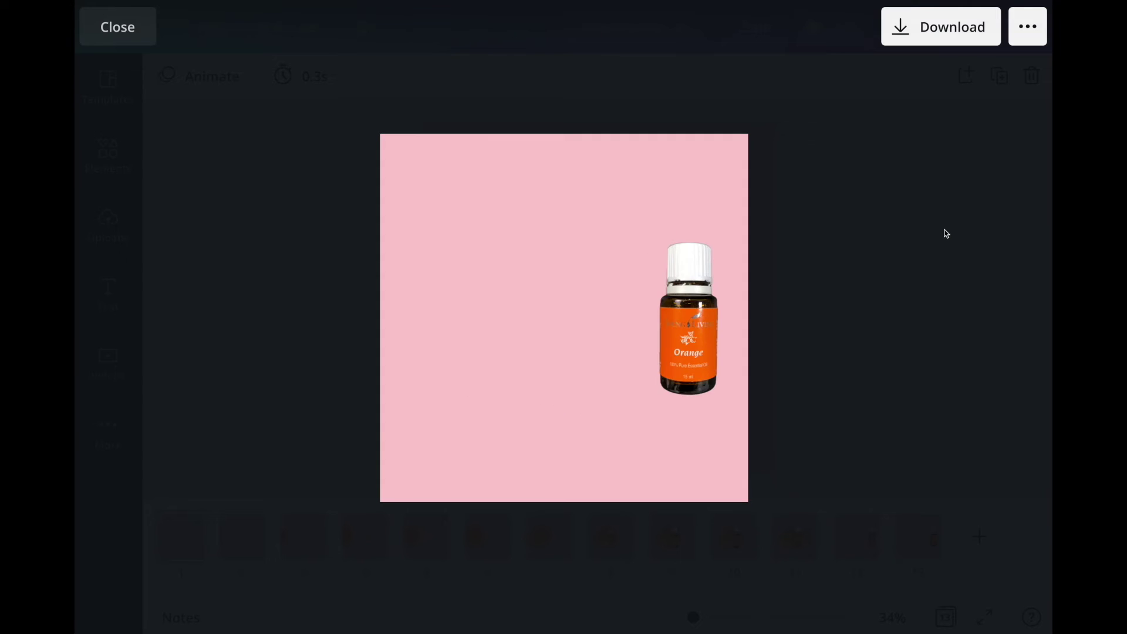
{"action": "left_click", "coordinate": [120, 29]}
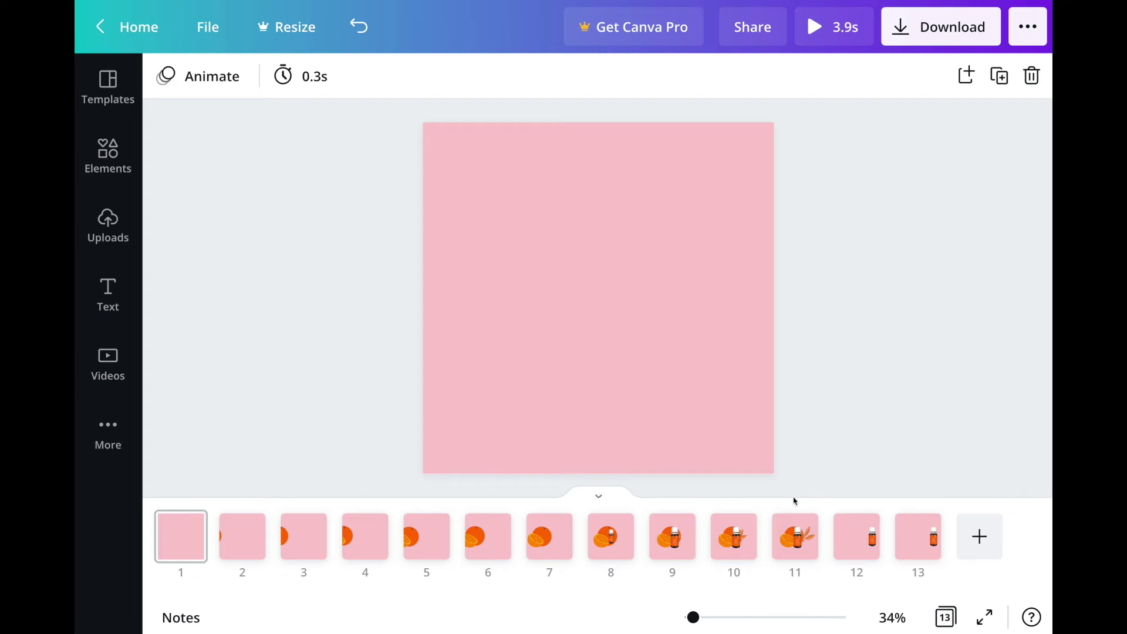
Step: Add the text "NEW" at size 66.4 below the bottle on page 11, centred on the canvas
{"action": "mouse_move", "coordinate": [816, 546]}
{"action": "left_click", "coordinate": [801, 525]}
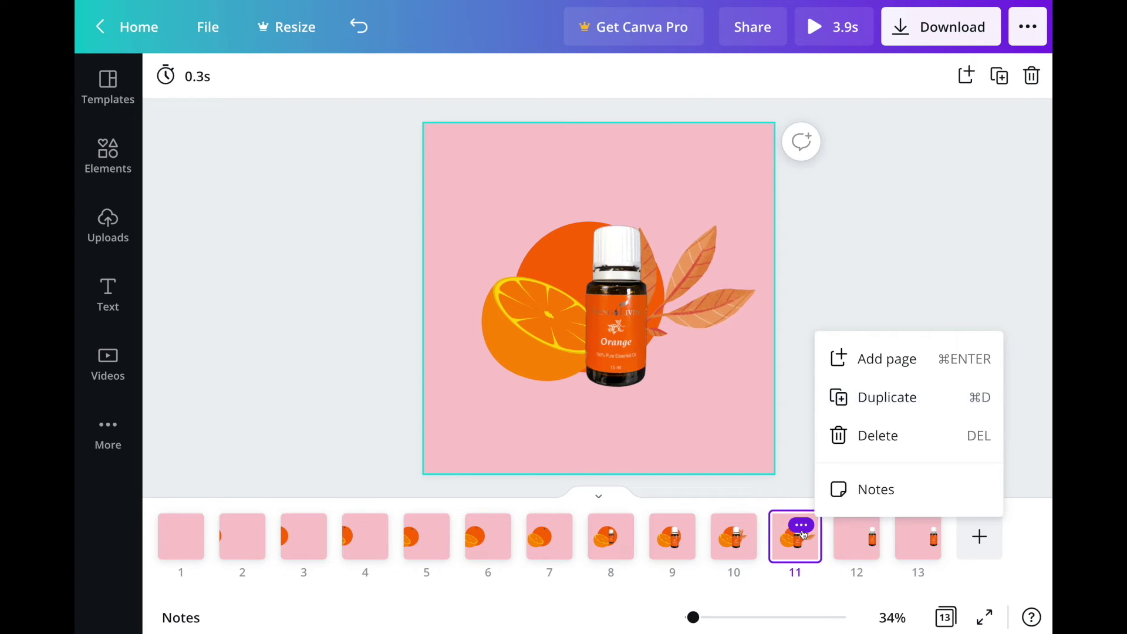
{"action": "left_click", "coordinate": [801, 358]}
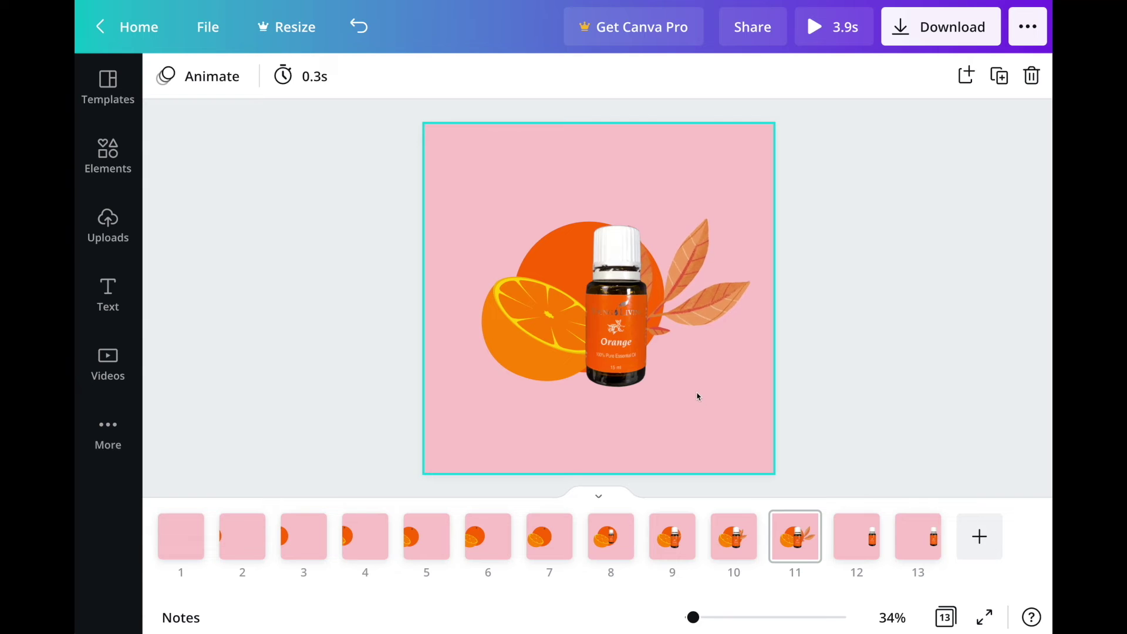
{"action": "left_click", "coordinate": [617, 435]}
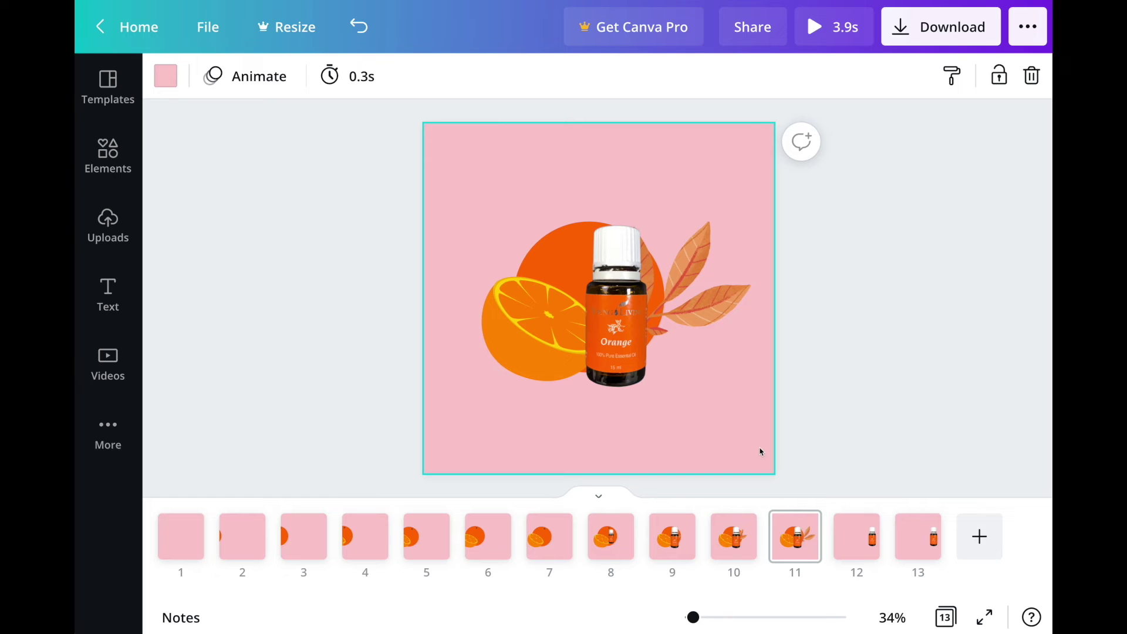
{"action": "key", "text": "t"}
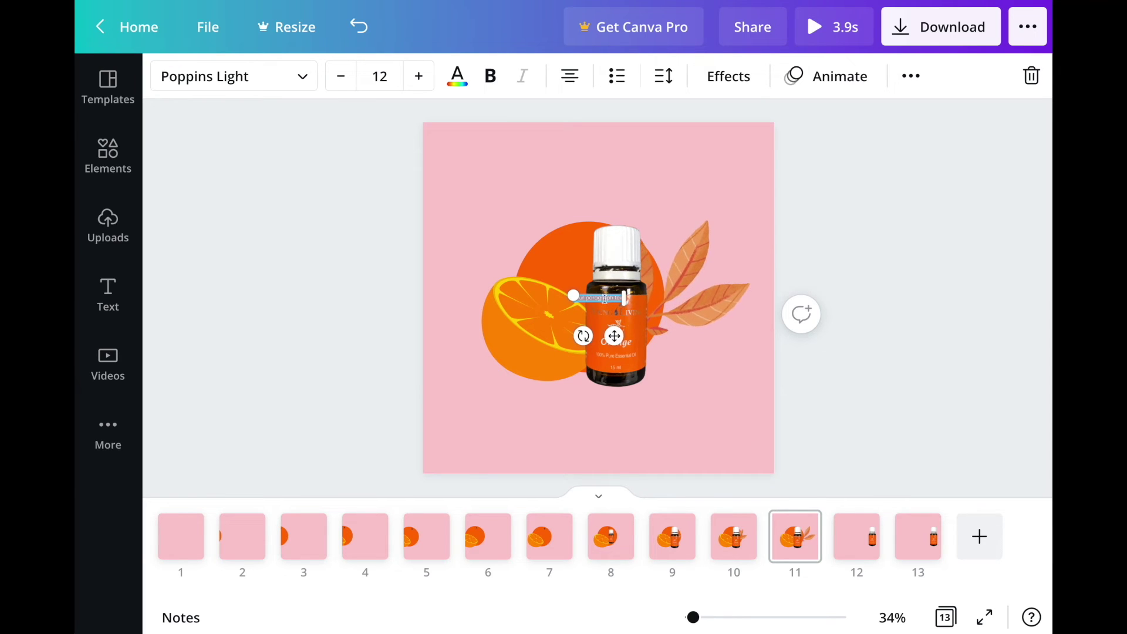
{"action": "left_click_drag", "start_coordinate": [623, 350], "coordinate": [722, 460]}
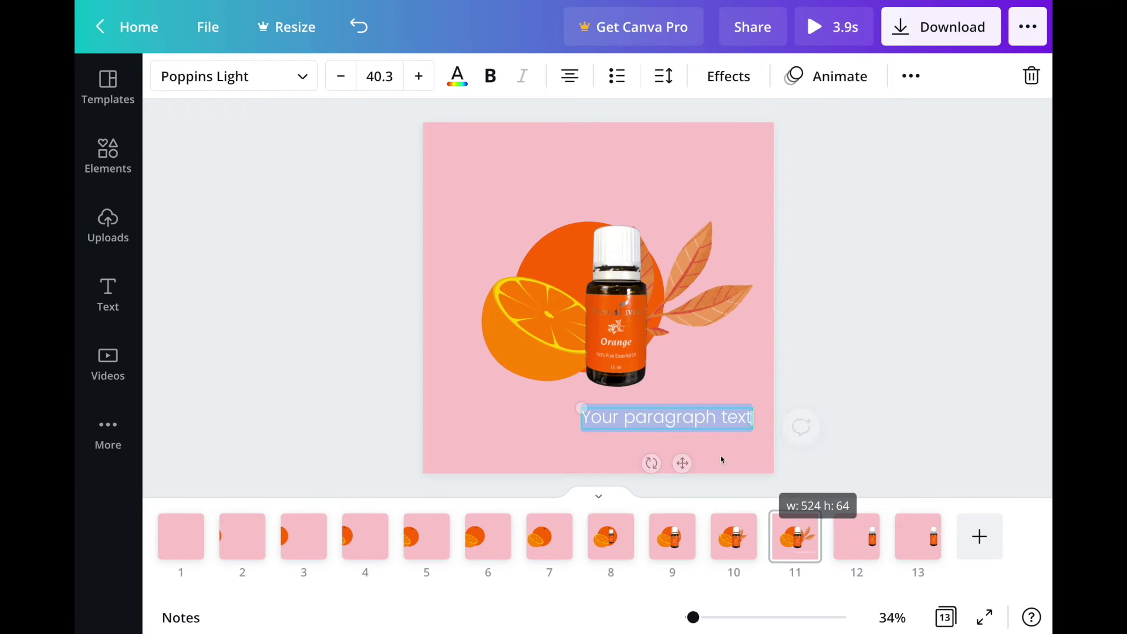
{"action": "left_click_drag", "start_coordinate": [581, 406], "coordinate": [465, 383]}
{"action": "left_click_drag", "start_coordinate": [748, 436], "coordinate": [739, 433]}
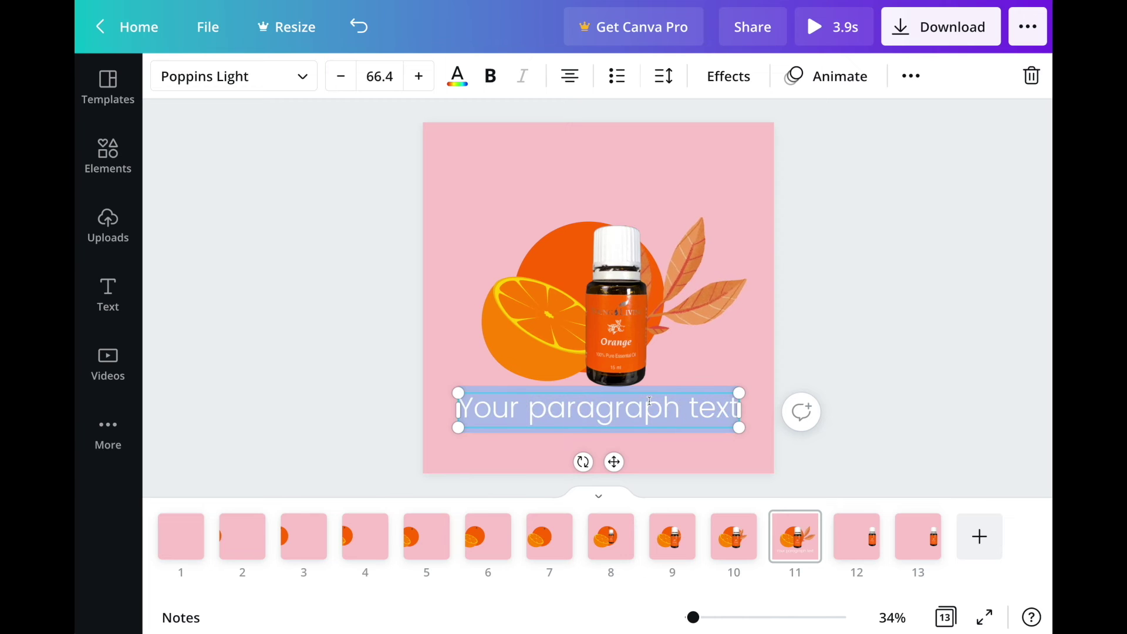
{"action": "type", "text": "NEW"}
{"action": "key", "text": "BackSpace"}
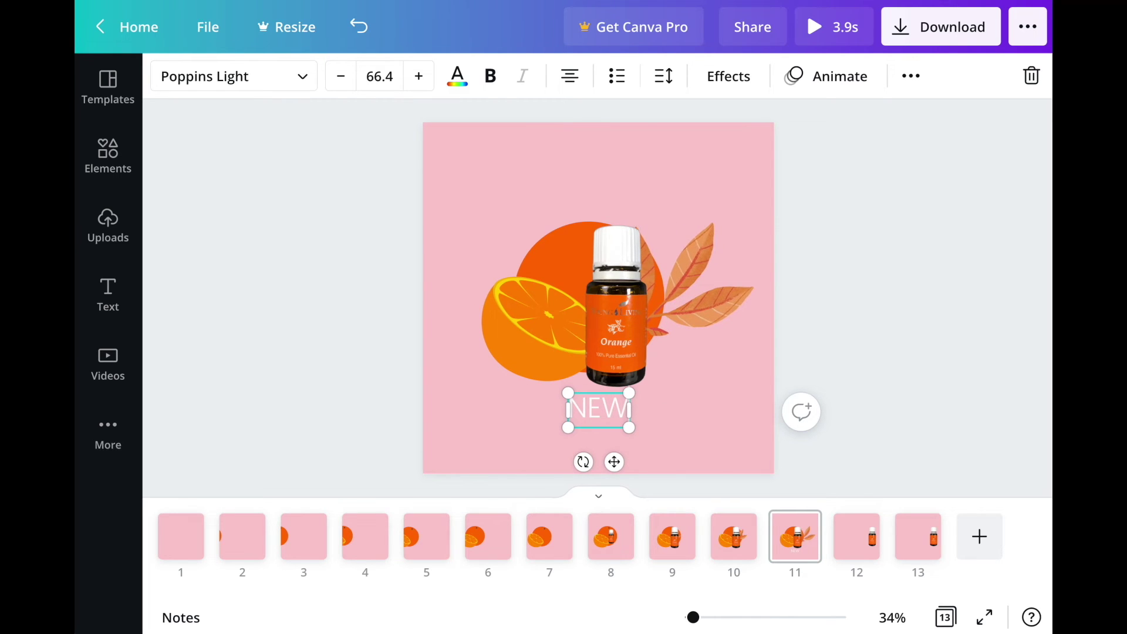
Step: Set the "NEW" text's letter spacing to 153 and its font to Antonio Bold
{"action": "left_click", "coordinate": [654, 81]}
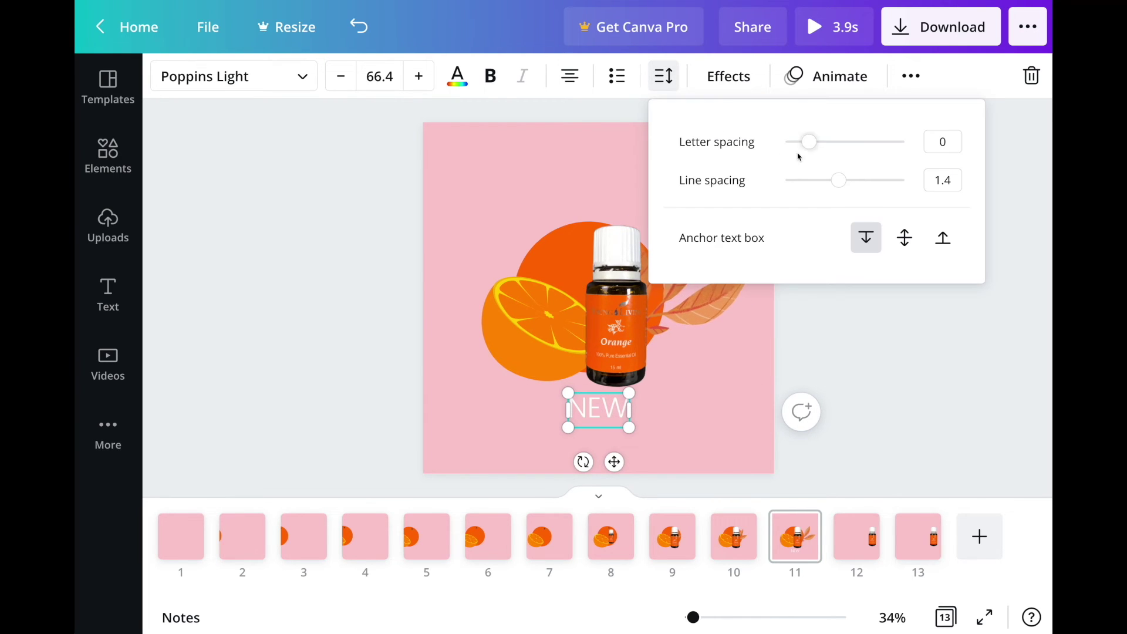
{"action": "left_click_drag", "start_coordinate": [810, 145], "coordinate": [830, 146]}
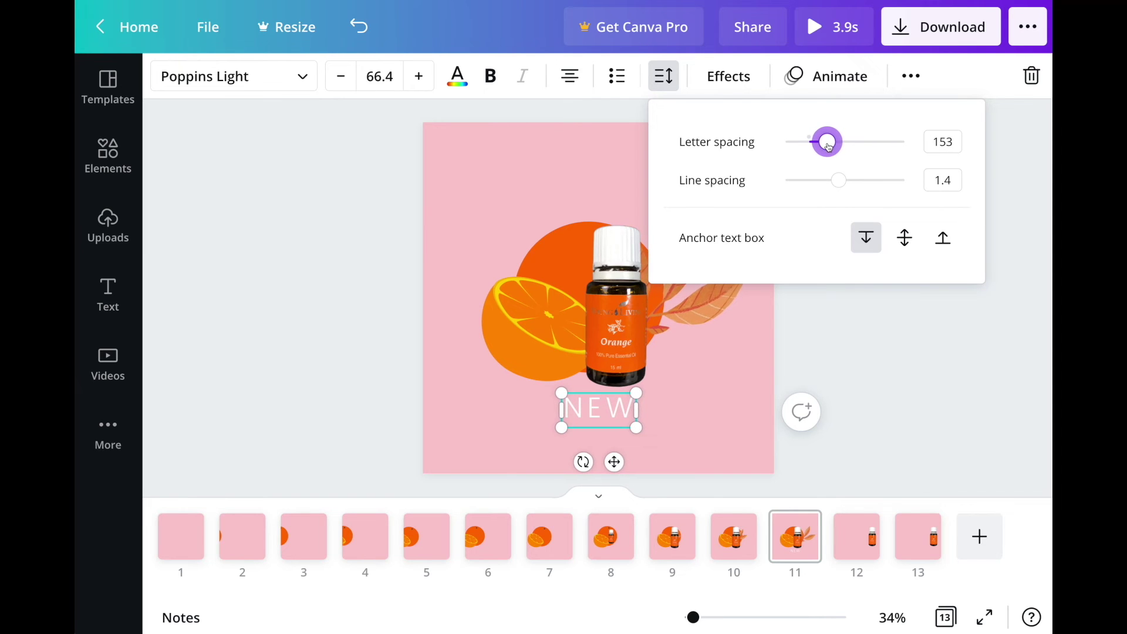
{"action": "left_click", "coordinate": [852, 334]}
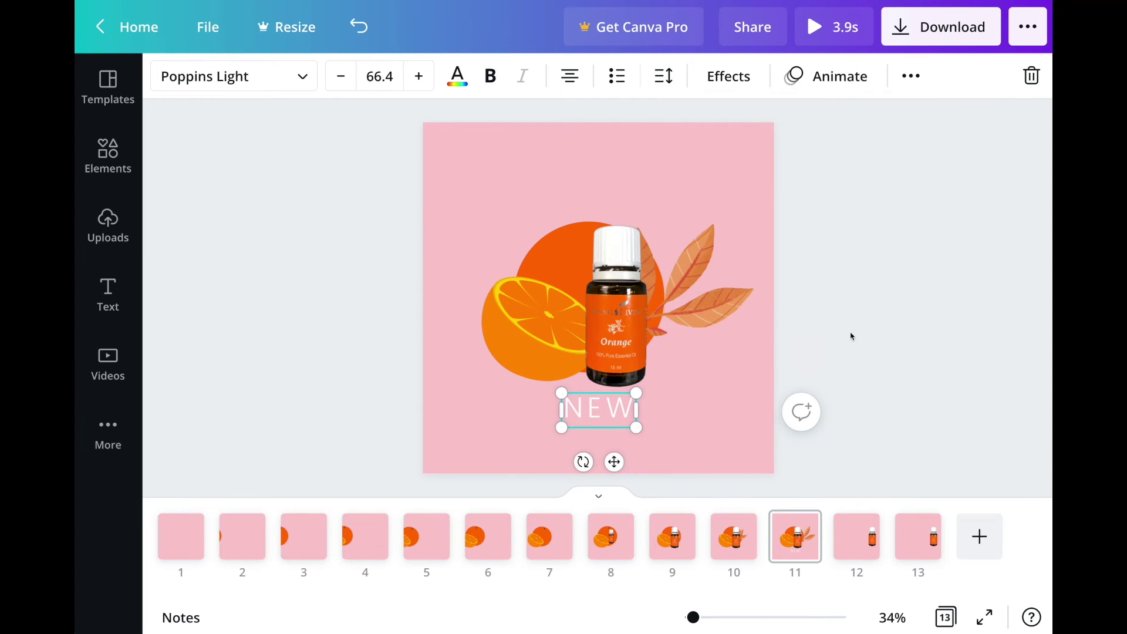
{"action": "left_click", "coordinate": [234, 79]}
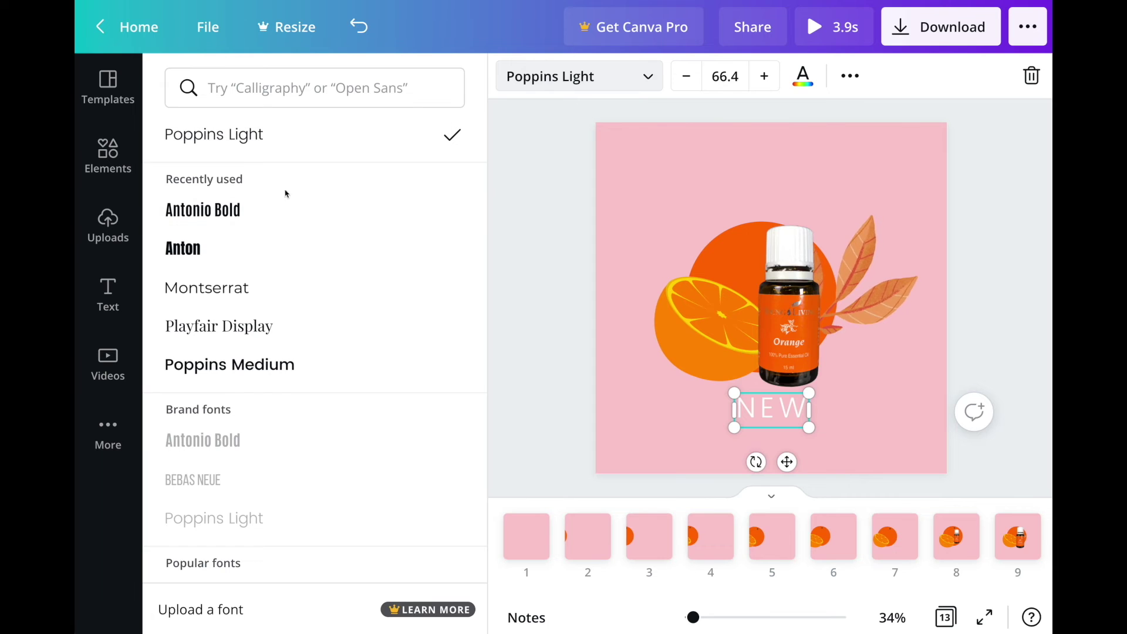
{"action": "left_click", "coordinate": [360, 212]}
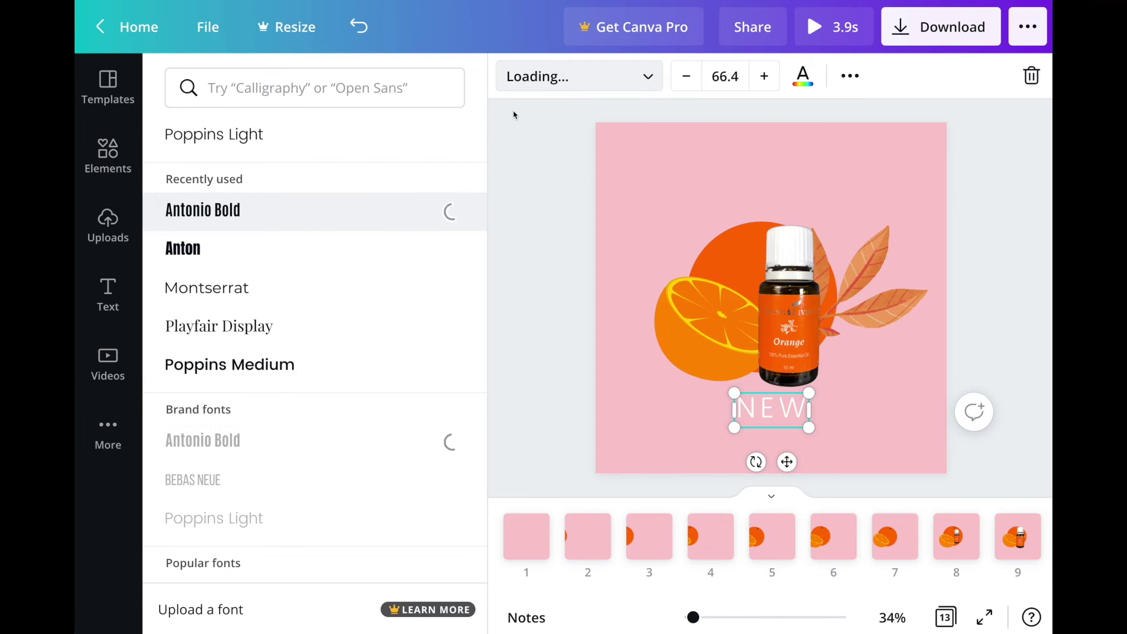
{"action": "key", "text": "Escape"}
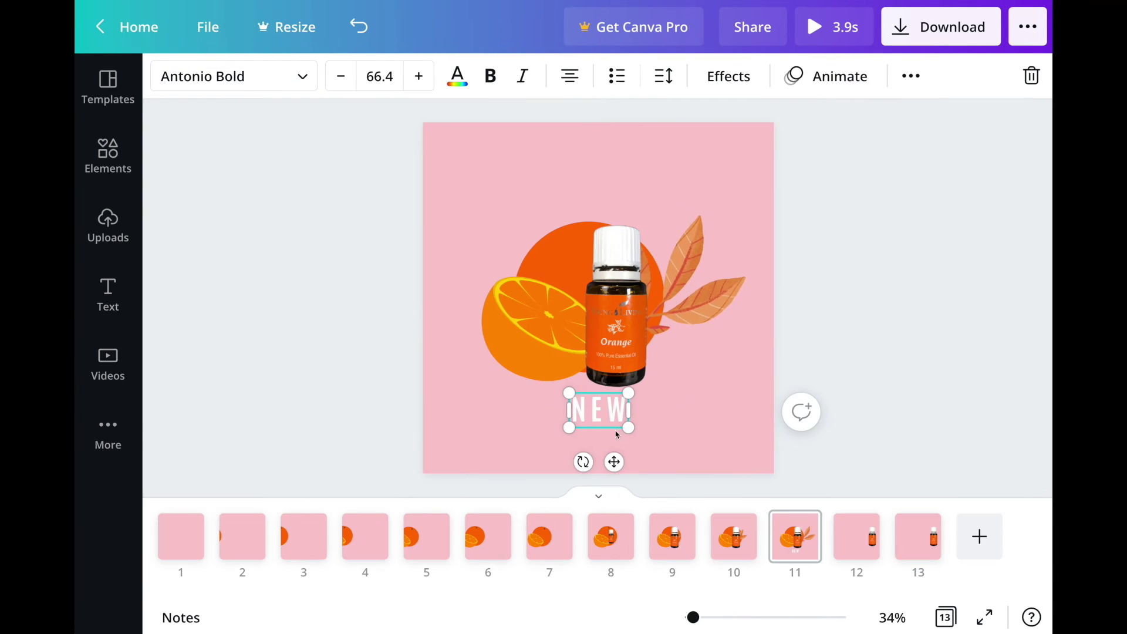
Step: Enlarge the "NEW" text to size 235 and place it centred at the top of the canvas
{"action": "left_click_drag", "start_coordinate": [631, 395], "coordinate": [727, 333]}
{"action": "left_click_drag", "start_coordinate": [569, 333], "coordinate": [516, 302]}
{"action": "left_click_drag", "start_coordinate": [701, 381], "coordinate": [681, 204]}
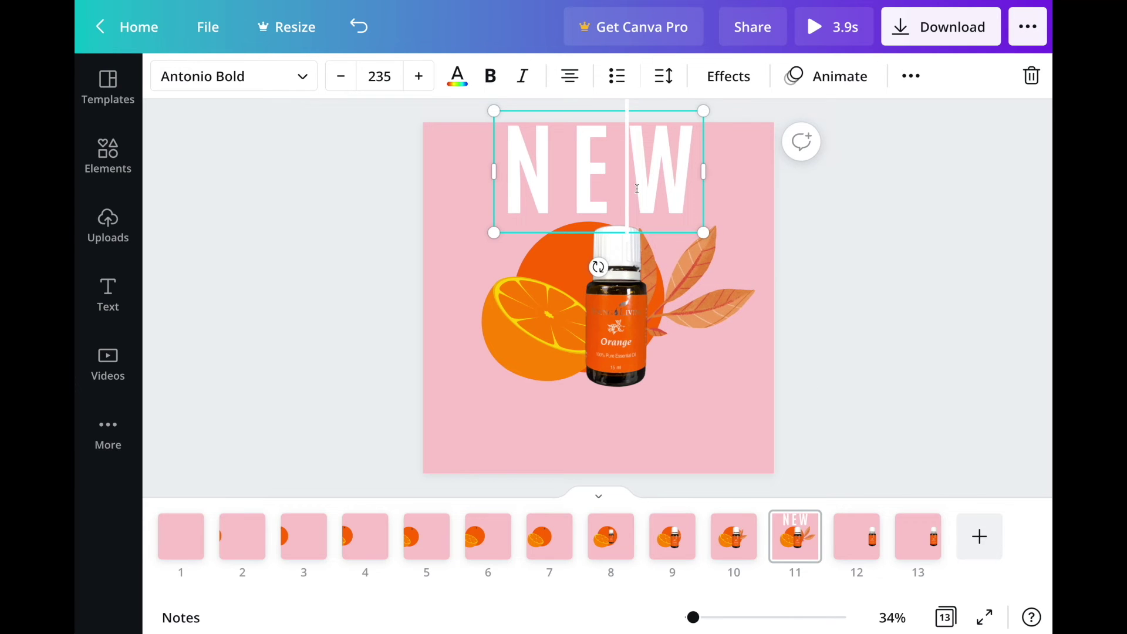
Step: Duplicate the large "NEW" text into a centred column of four rows, with the outer rows cut off by the canvas edges
{"action": "scroll", "coordinate": [637, 188], "scroll_direction": "up", "scroll_amount": 1}
{"action": "left_click", "coordinate": [795, 204]}
{"action": "left_click_drag", "start_coordinate": [665, 209], "coordinate": [663, 303]}
{"action": "left_click", "coordinate": [685, 209]}
{"action": "left_click_drag", "start_coordinate": [687, 209], "coordinate": [698, 448]}
{"action": "scroll", "coordinate": [790, 408], "scroll_direction": "down", "scroll_amount": 1}
{"action": "left_click", "coordinate": [847, 385]}
{"action": "scroll", "coordinate": [840, 240], "scroll_direction": "up", "scroll_amount": 1}
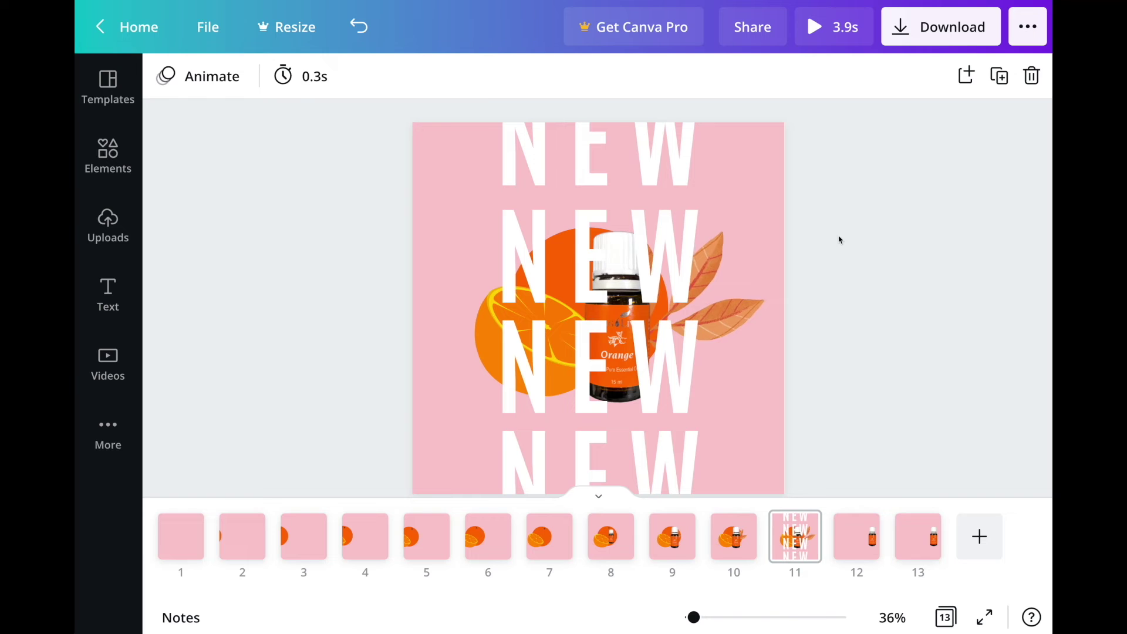
Step: Set the transparency of all four "NEW" text rows on page 11 to 29
{"action": "left_click", "coordinate": [660, 155]}
{"action": "left_click", "coordinate": [671, 259], "text": "shift"}
{"action": "left_click", "coordinate": [667, 362], "text": "shift"}
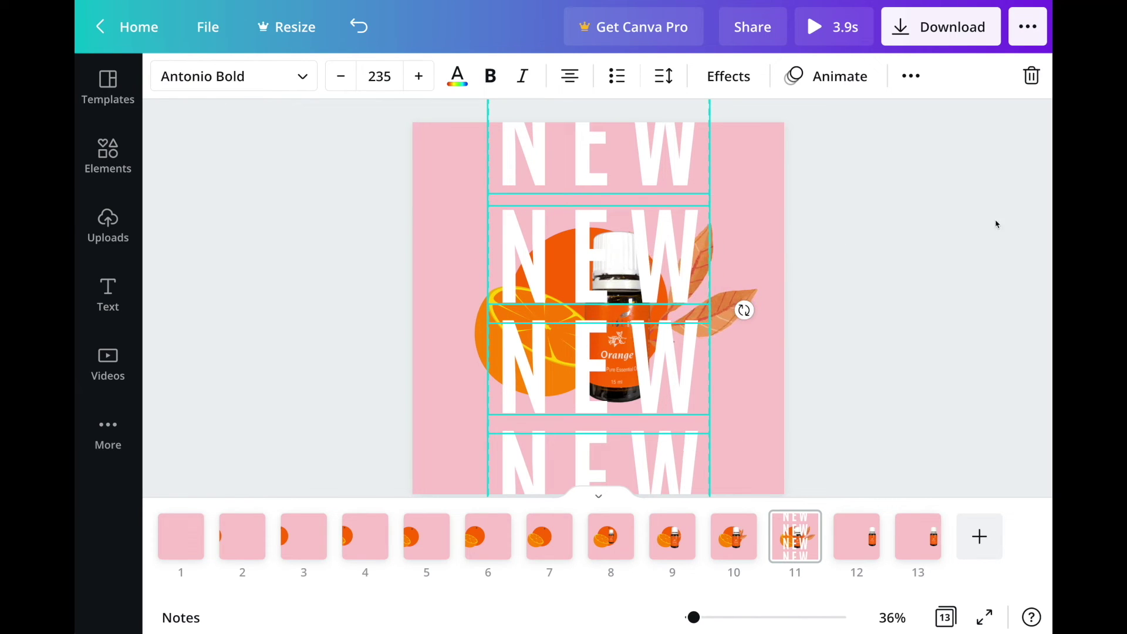
{"action": "left_click", "coordinate": [912, 78]}
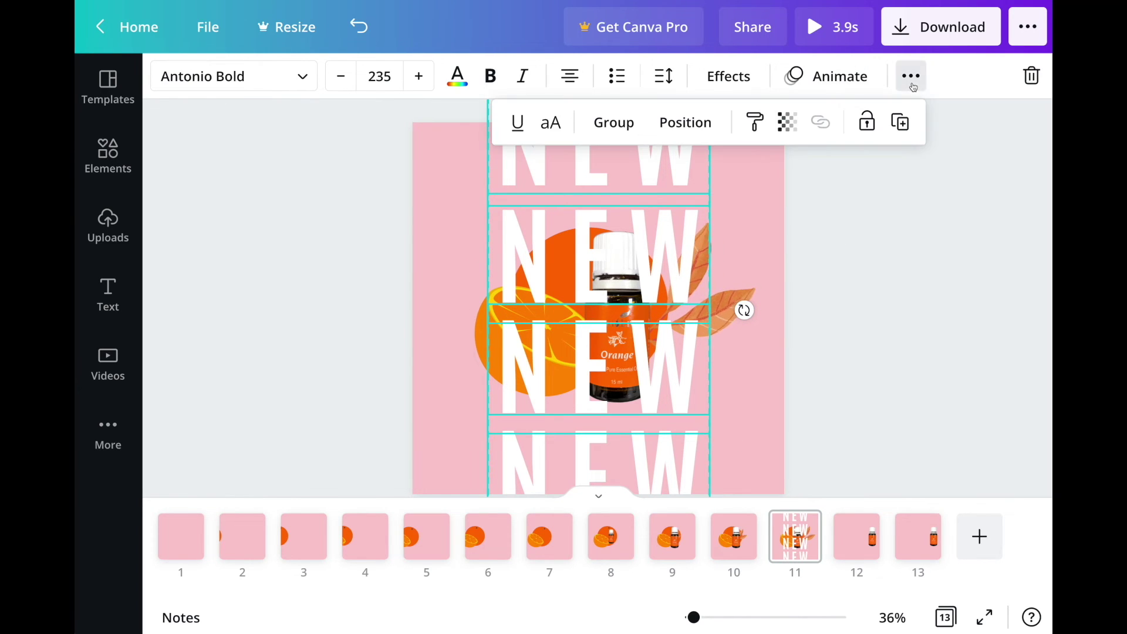
{"action": "left_click", "coordinate": [788, 123]}
{"action": "left_click_drag", "start_coordinate": [715, 186], "coordinate": [648, 188]}
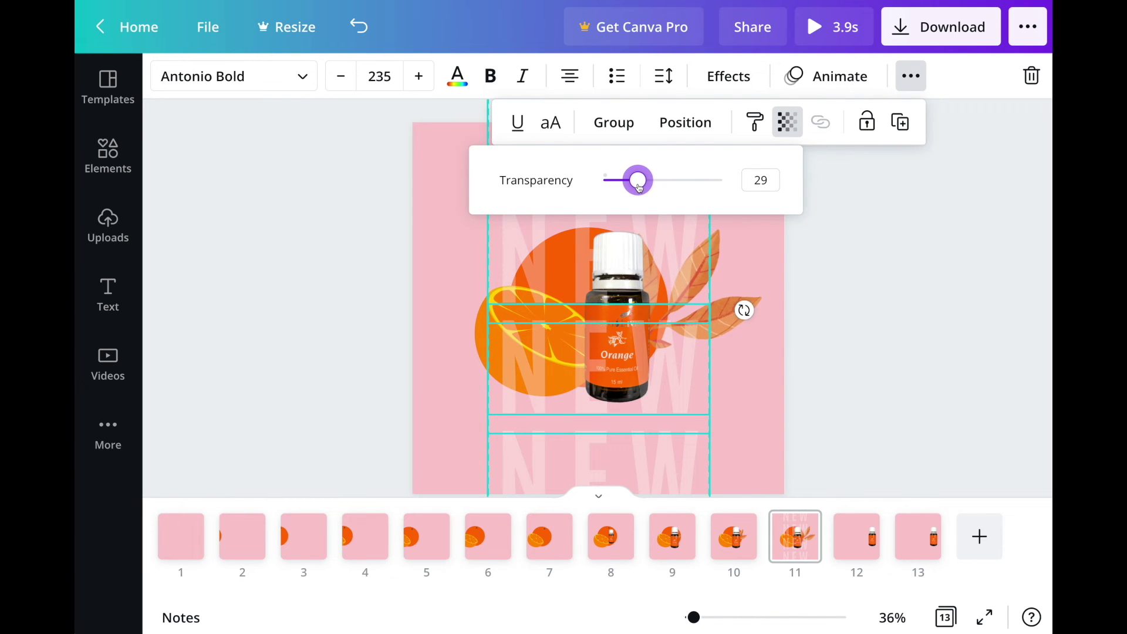
{"action": "left_click", "coordinate": [915, 257]}
{"action": "left_click", "coordinate": [918, 254]}
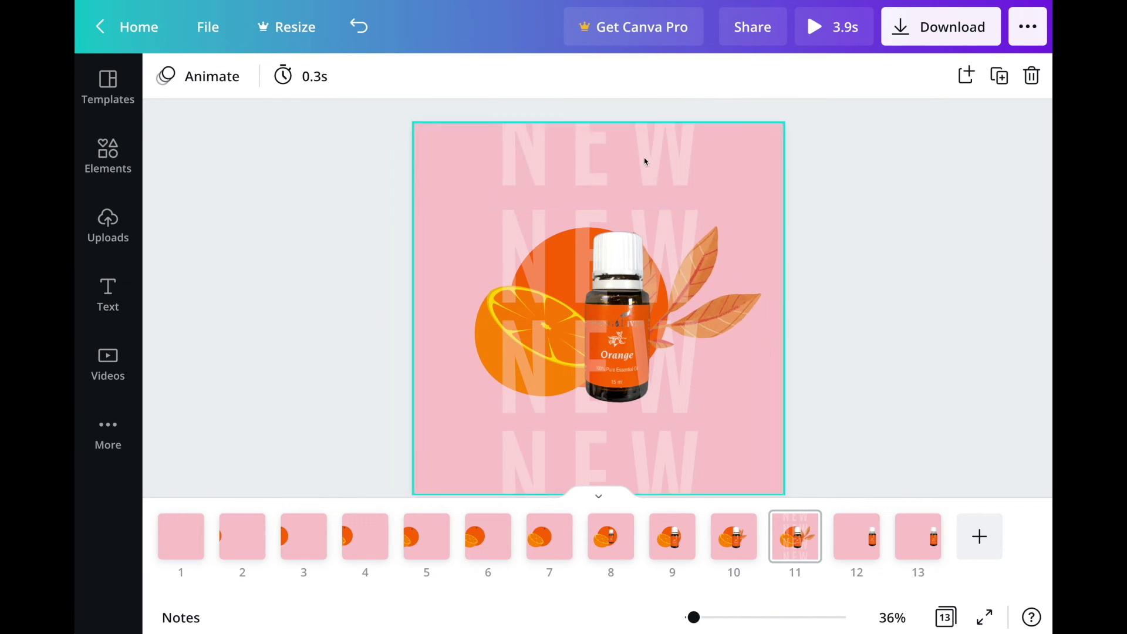
{"action": "scroll", "coordinate": [951, 282], "scroll_direction": "down", "scroll_amount": 1}
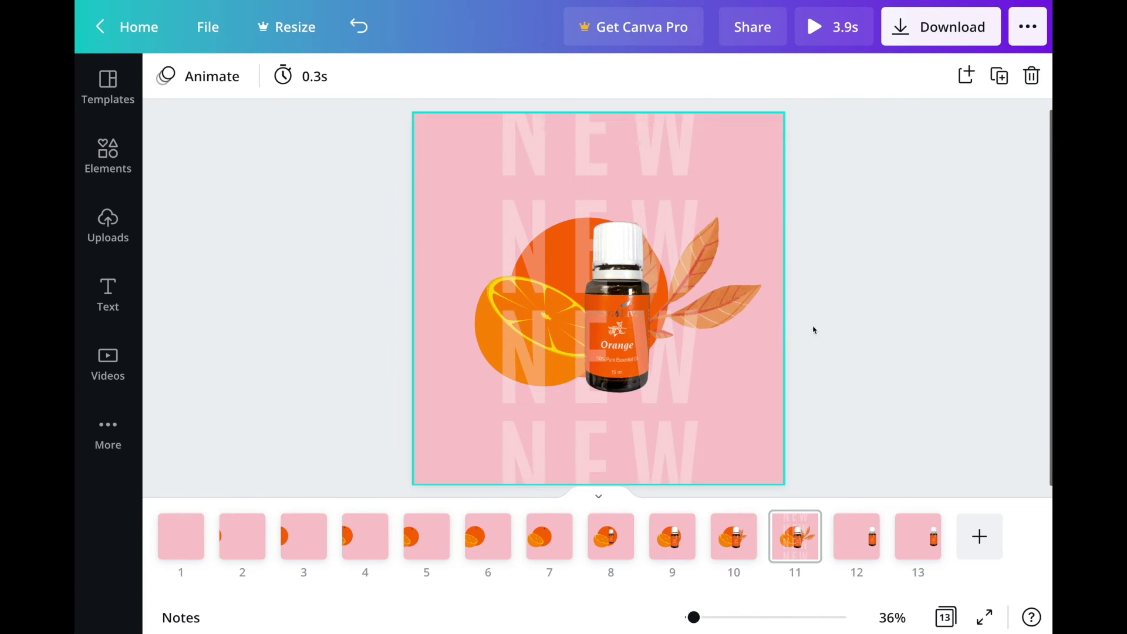
{"action": "mouse_move", "coordinate": [830, 538]}
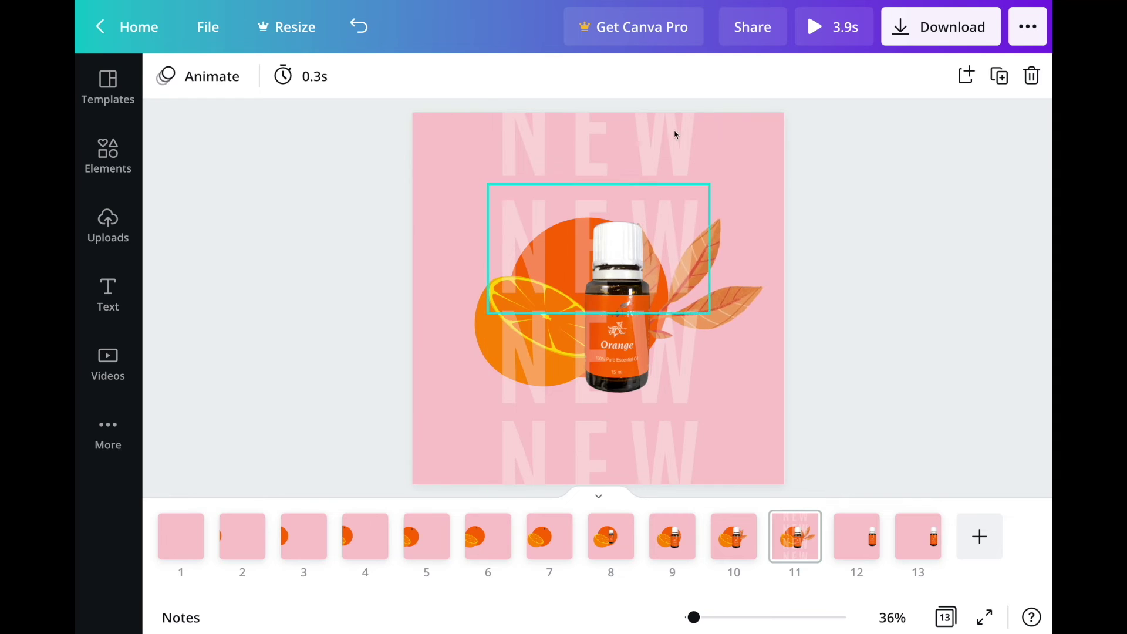
{"action": "scroll", "coordinate": [673, 334], "scroll_direction": "down", "scroll_amount": 1}
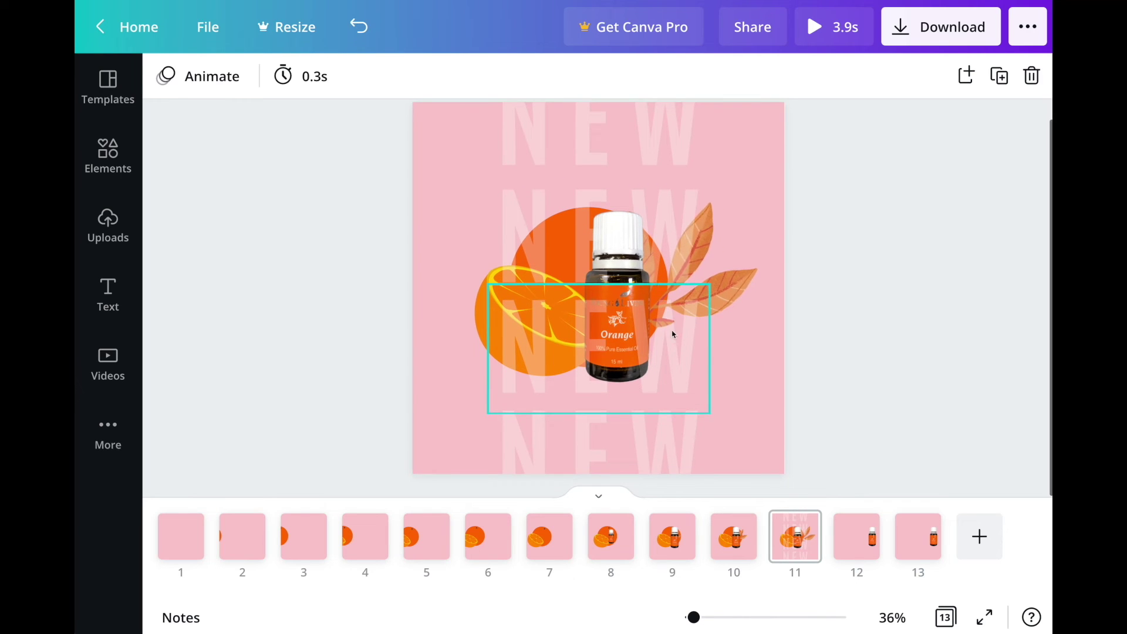
{"action": "left_click", "coordinate": [806, 526]}
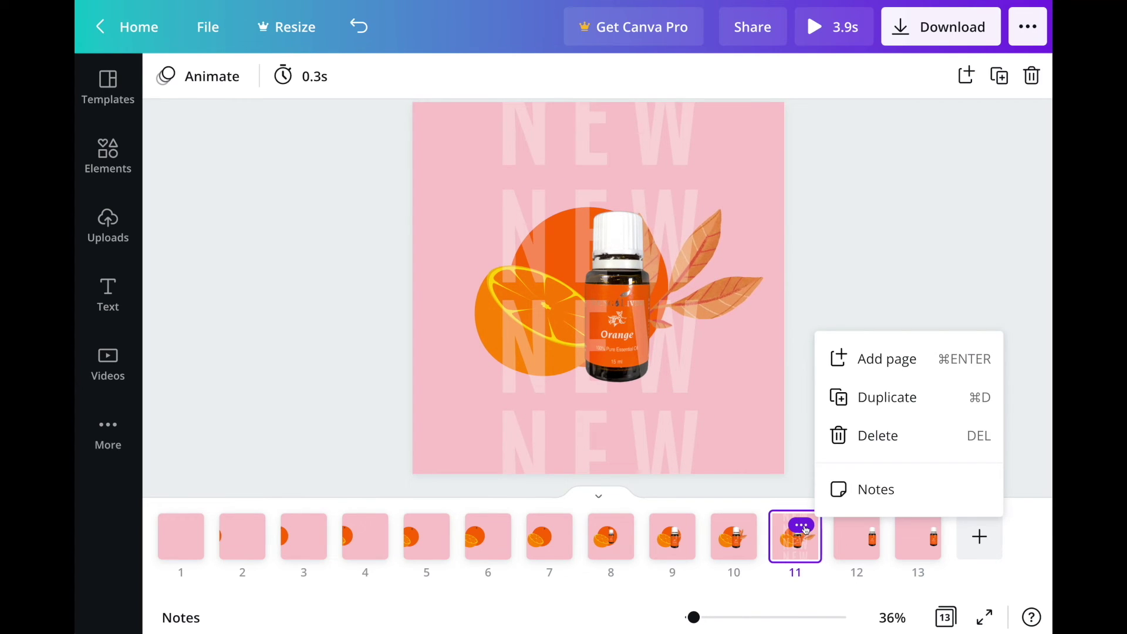
{"action": "left_click", "coordinate": [857, 237]}
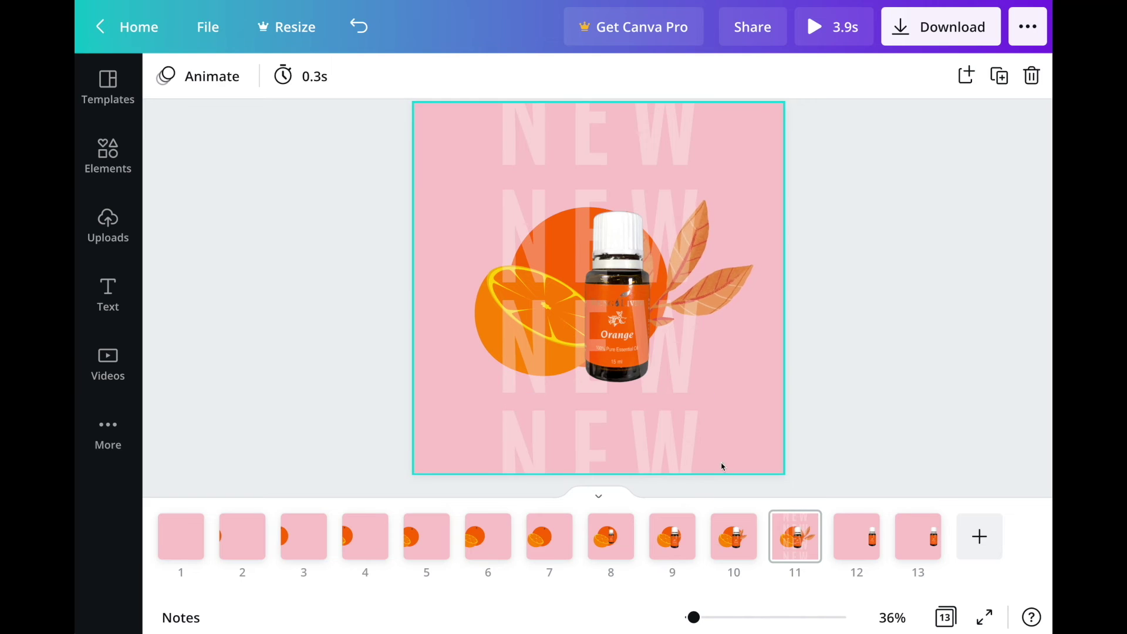
Step: Send all four "NEW" text rows on page 11 to the back, behind the orange, bottle and leaves
{"action": "left_click", "coordinate": [683, 461]}
{"action": "left_click_drag", "start_coordinate": [711, 431], "coordinate": [681, 156]}
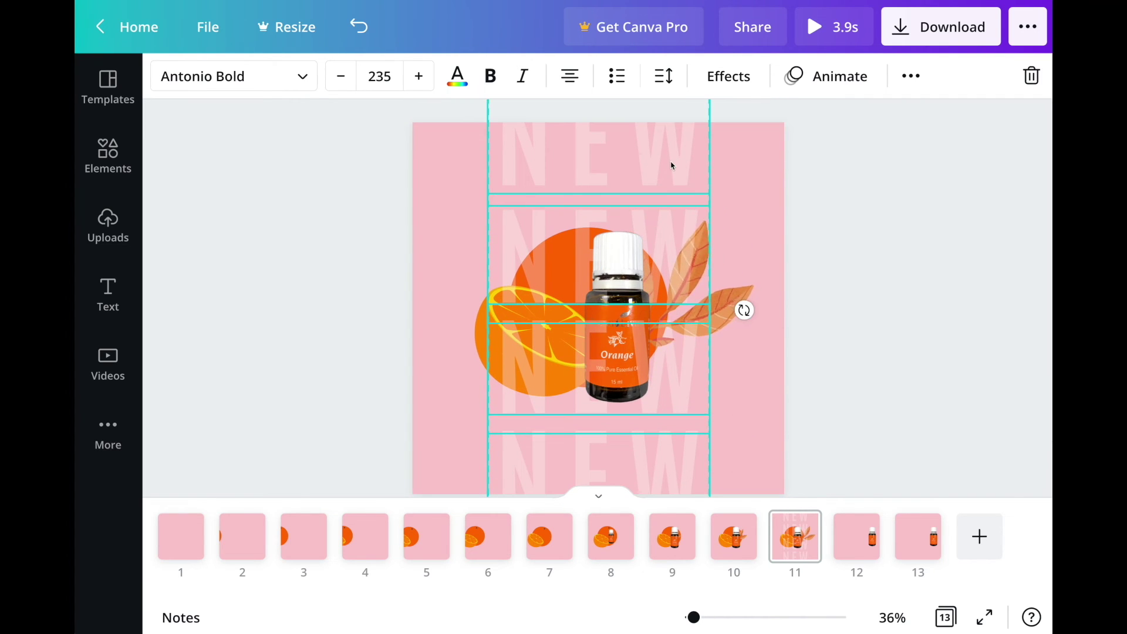
{"action": "right_click", "coordinate": [672, 167]}
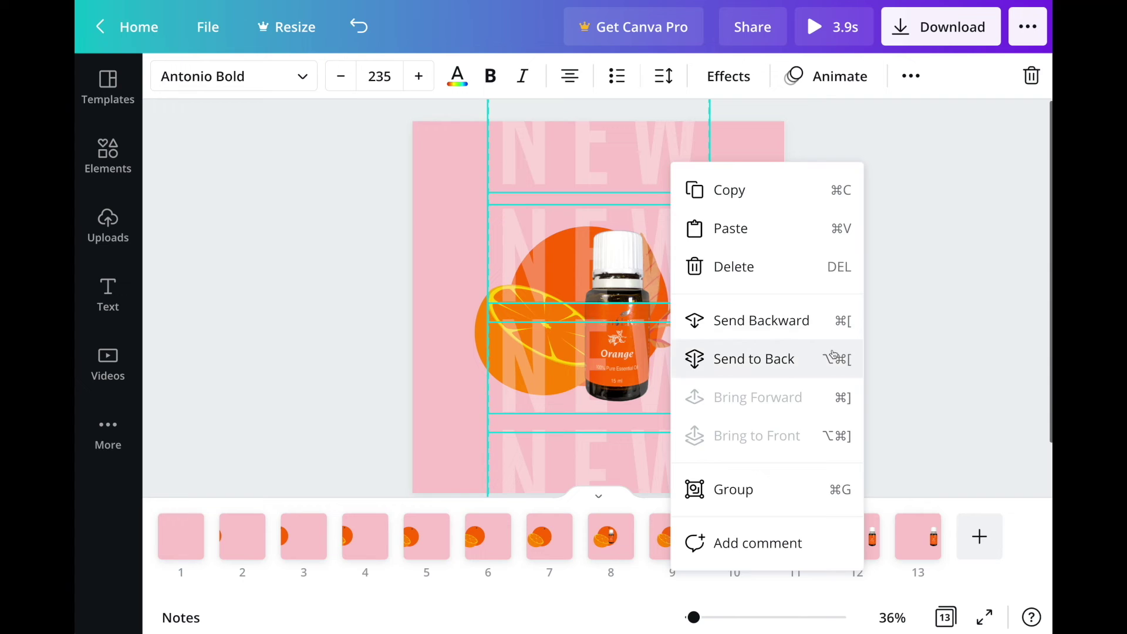
{"action": "left_click", "coordinate": [801, 365]}
{"action": "left_click", "coordinate": [898, 332]}
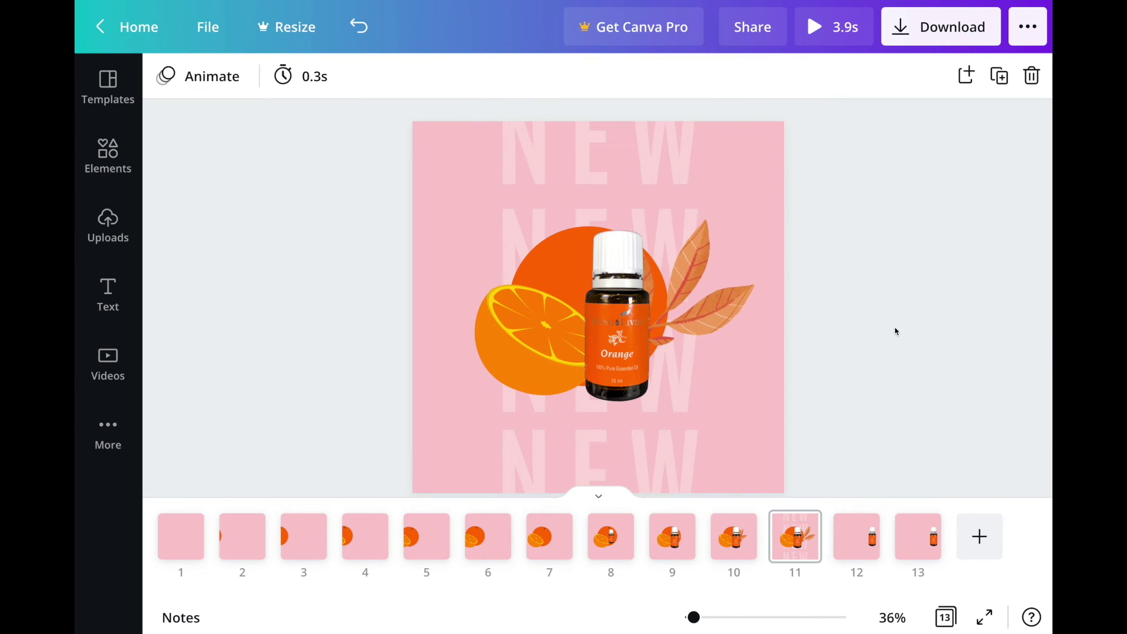
Step: Duplicate page 11 and return to the original page
{"action": "left_click", "coordinate": [801, 524]}
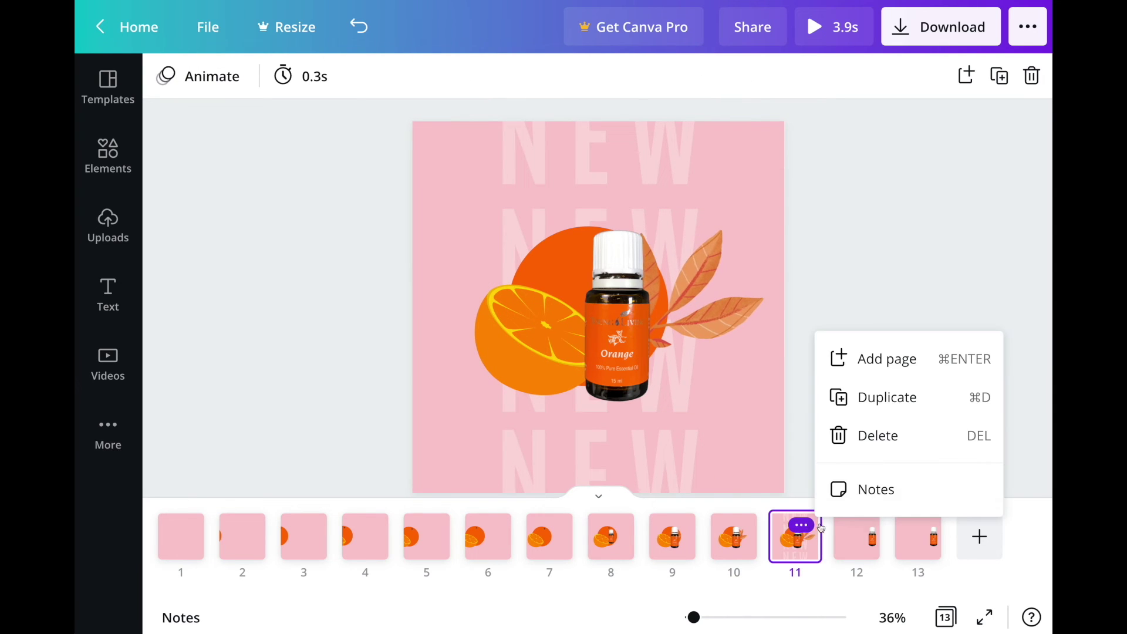
{"action": "left_click", "coordinate": [862, 404]}
{"action": "left_click", "coordinate": [797, 550]}
Step: Recolour the top "NEW" row on page 11 with the bottle photo's near-black and make it fully opaque
{"action": "left_click", "coordinate": [668, 151]}
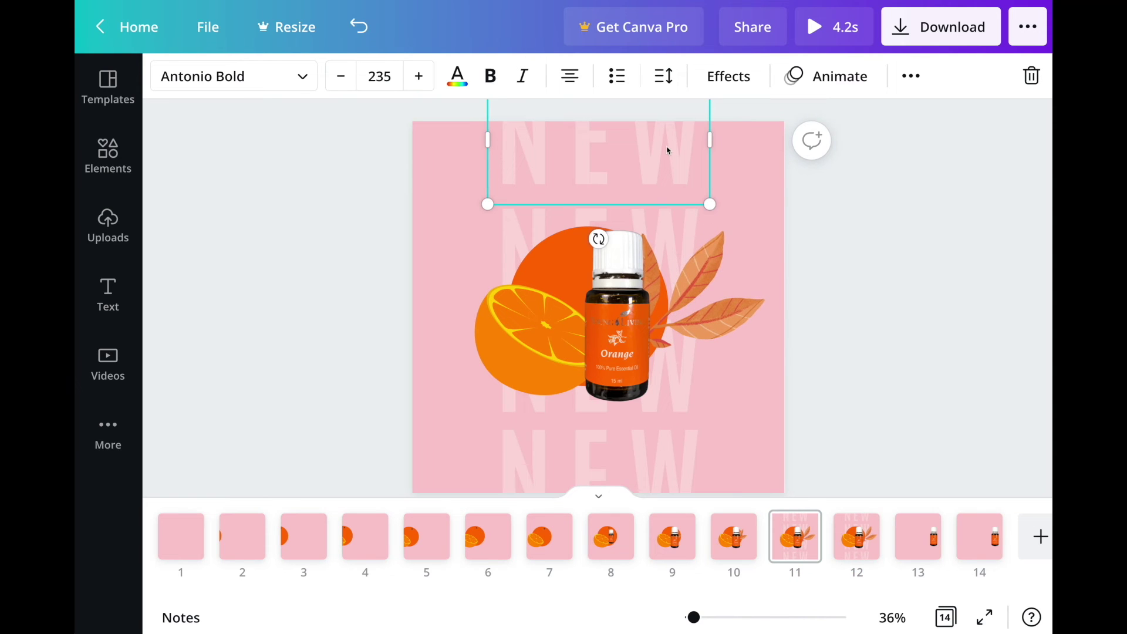
{"action": "left_click", "coordinate": [457, 75]}
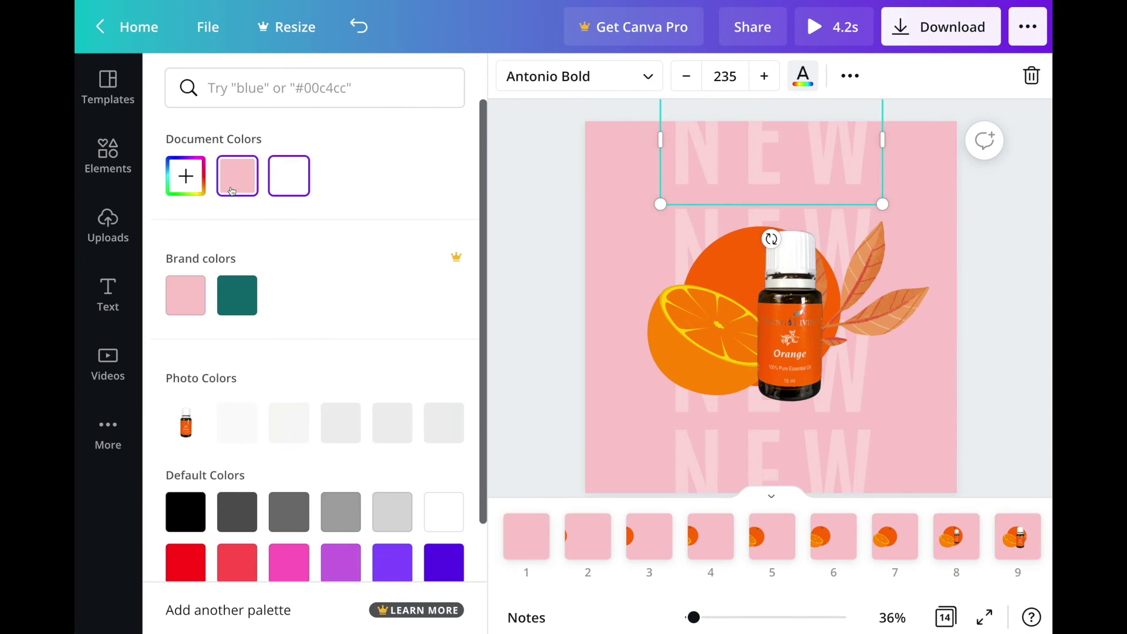
{"action": "left_click", "coordinate": [340, 422]}
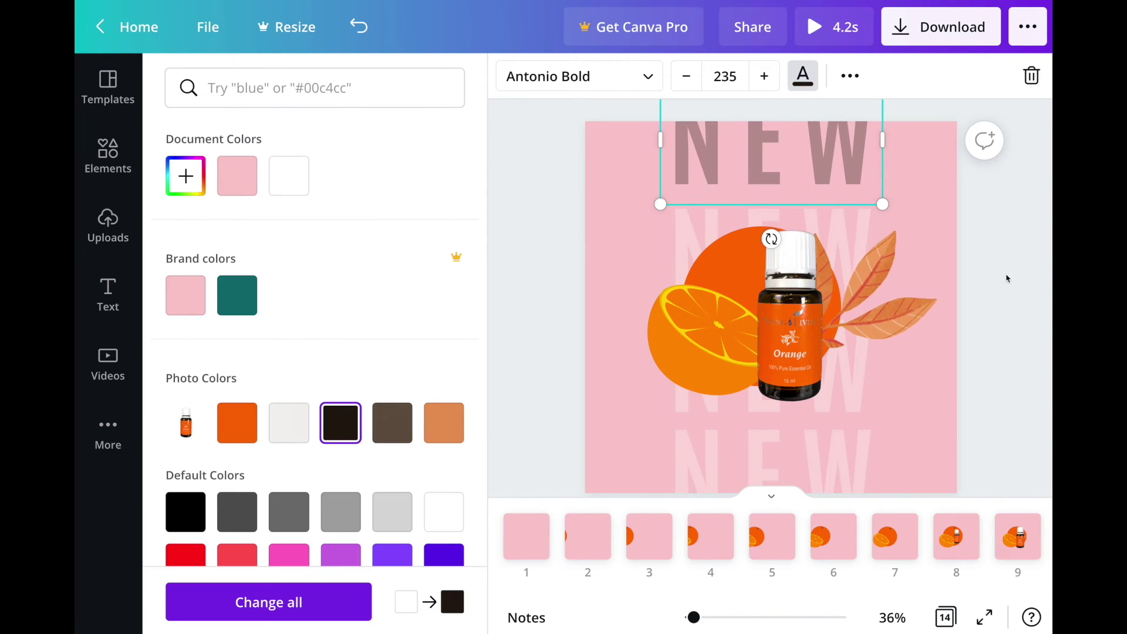
{"action": "left_click", "coordinate": [850, 76]}
{"action": "left_click", "coordinate": [911, 76]}
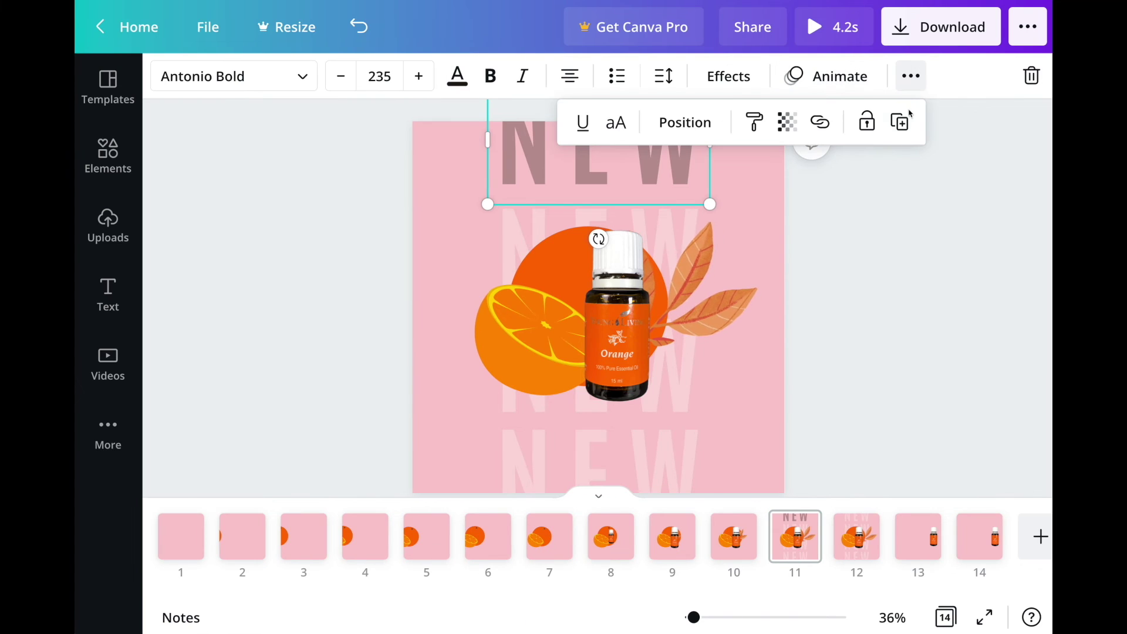
{"action": "left_click", "coordinate": [712, 126]}
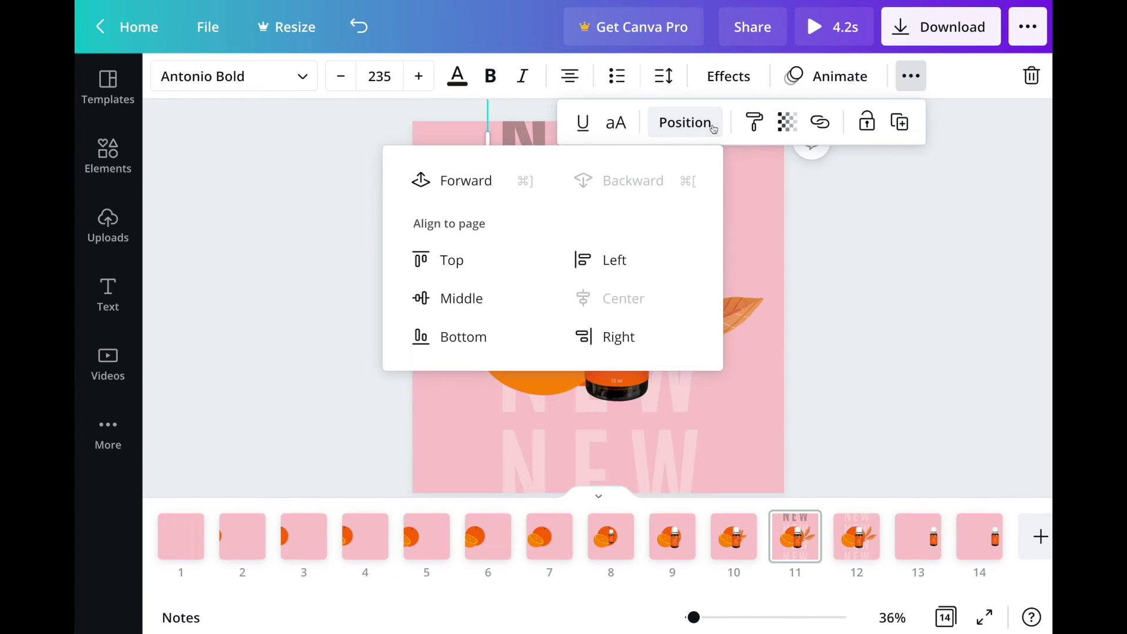
{"action": "left_click", "coordinate": [786, 123]}
{"action": "left_click_drag", "start_coordinate": [646, 187], "coordinate": [838, 202]}
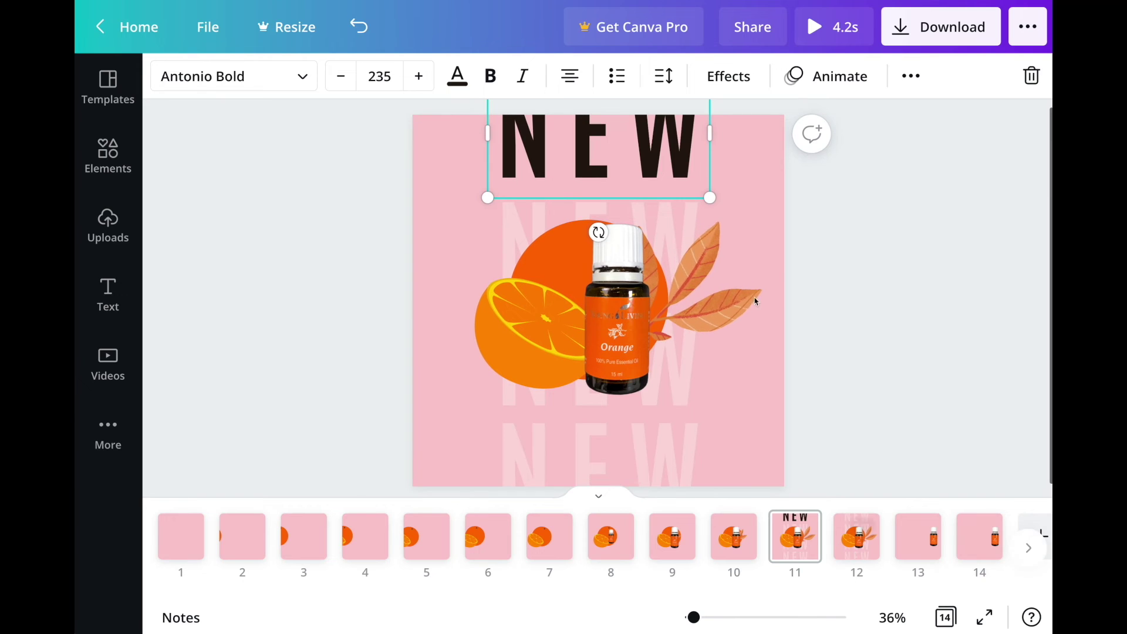
Step: Recolour the second "NEW" row on page 12 near-black and make it fully opaque
{"action": "left_click", "coordinate": [859, 528]}
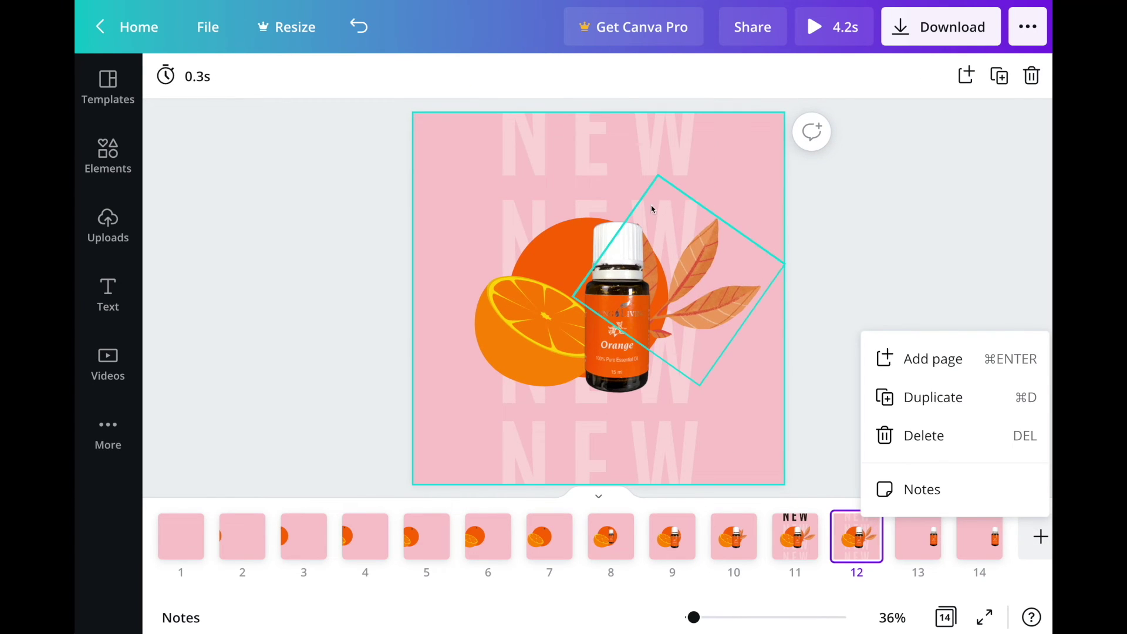
{"action": "left_click", "coordinate": [594, 206]}
{"action": "left_click", "coordinate": [457, 78]}
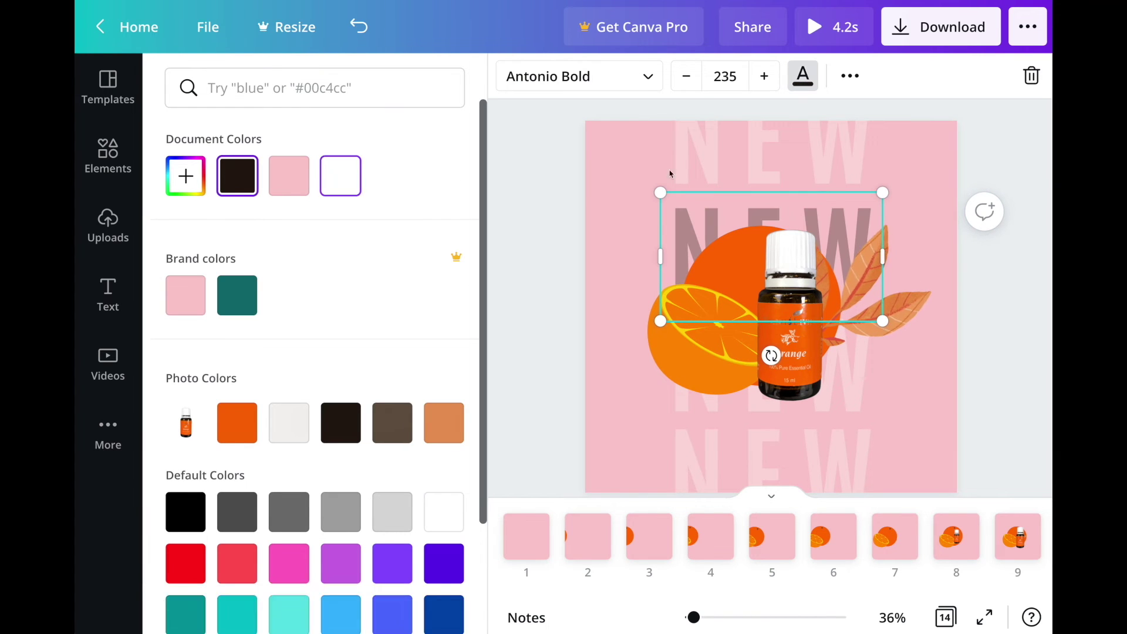
{"action": "left_click", "coordinate": [850, 76]}
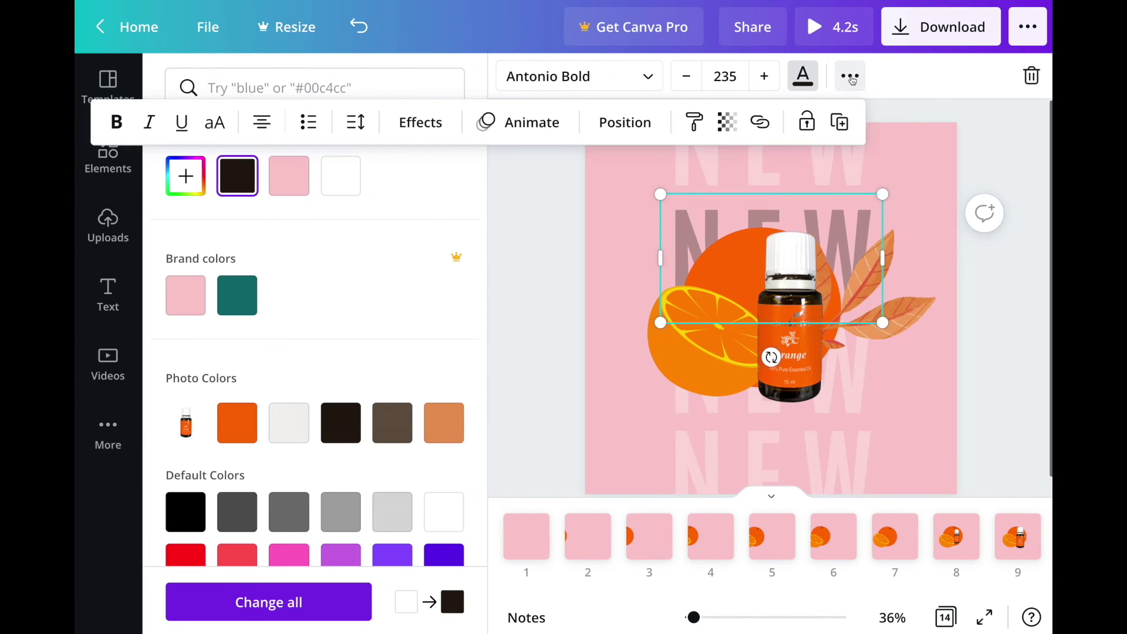
{"action": "left_click", "coordinate": [720, 123]}
{"action": "left_click_drag", "start_coordinate": [587, 182], "coordinate": [704, 193]}
{"action": "left_click", "coordinate": [1016, 259]}
{"action": "left_click", "coordinate": [983, 274]}
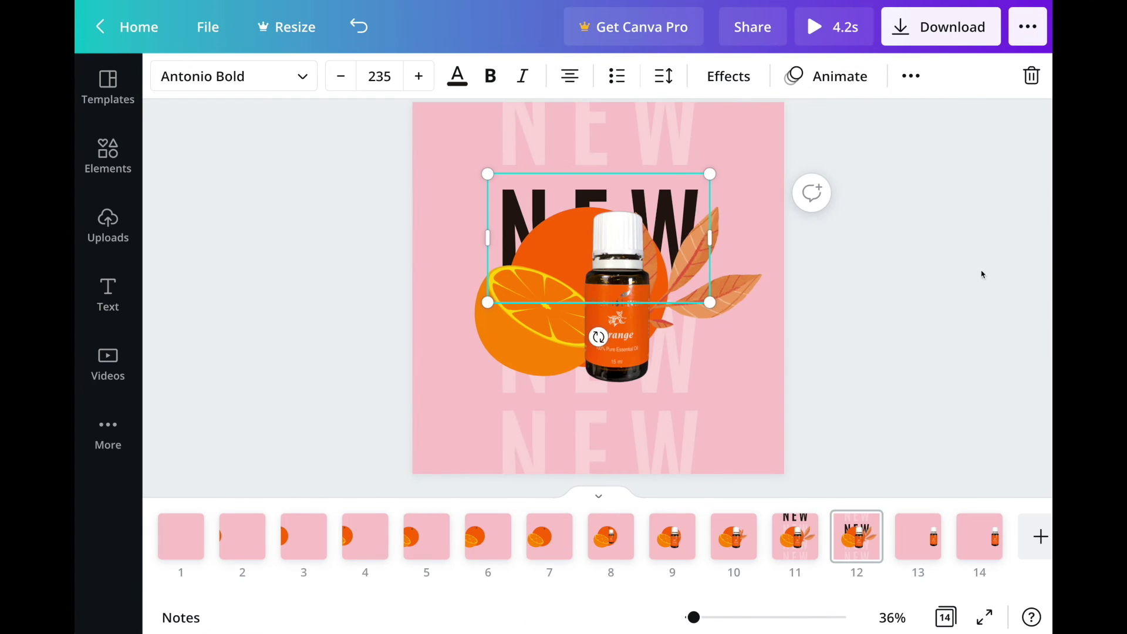
Step: Duplicate page 12 and duplicate the resulting page 13 once more, keeping page 13 selected
{"action": "left_click", "coordinate": [863, 526]}
{"action": "left_click", "coordinate": [922, 396]}
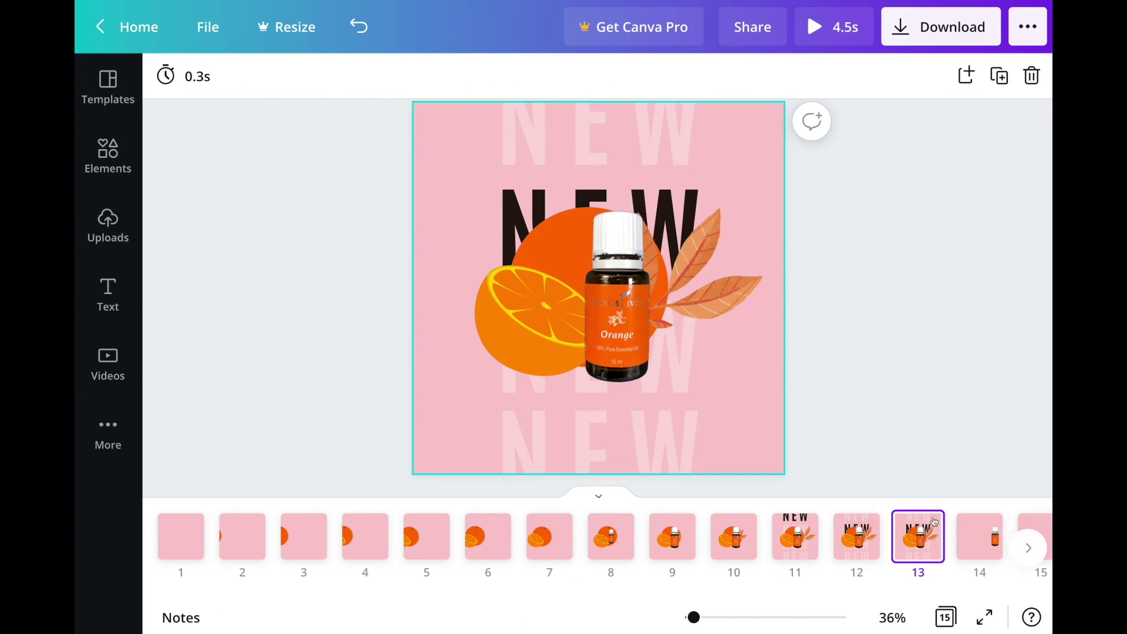
{"action": "scroll", "coordinate": [938, 541], "scroll_direction": "right", "scroll_amount": 3}
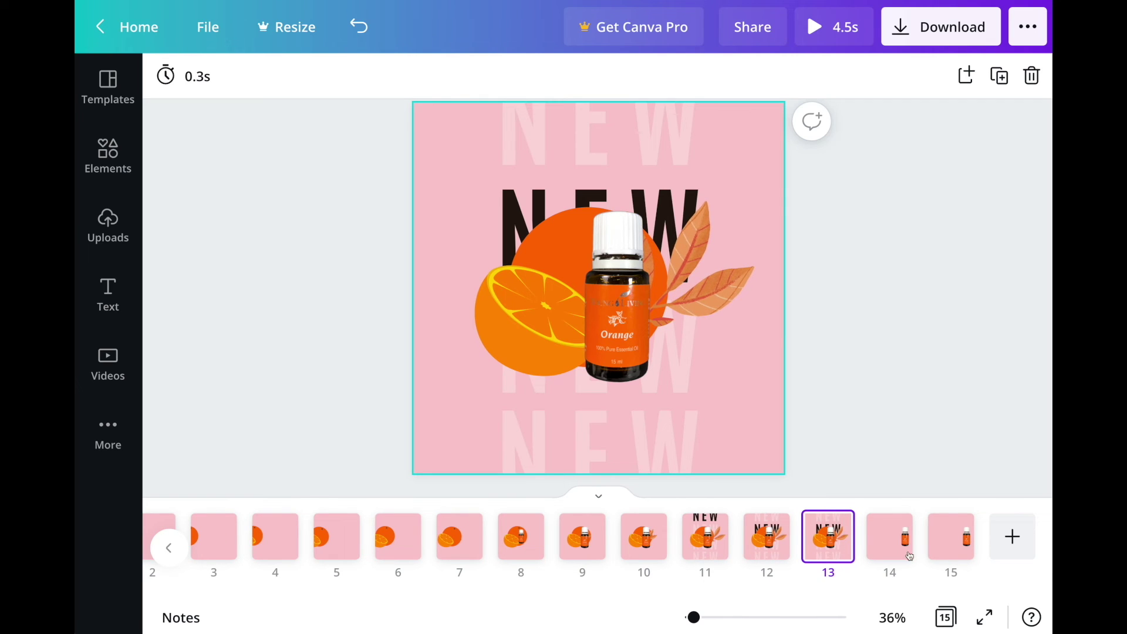
{"action": "left_click", "coordinate": [836, 529]}
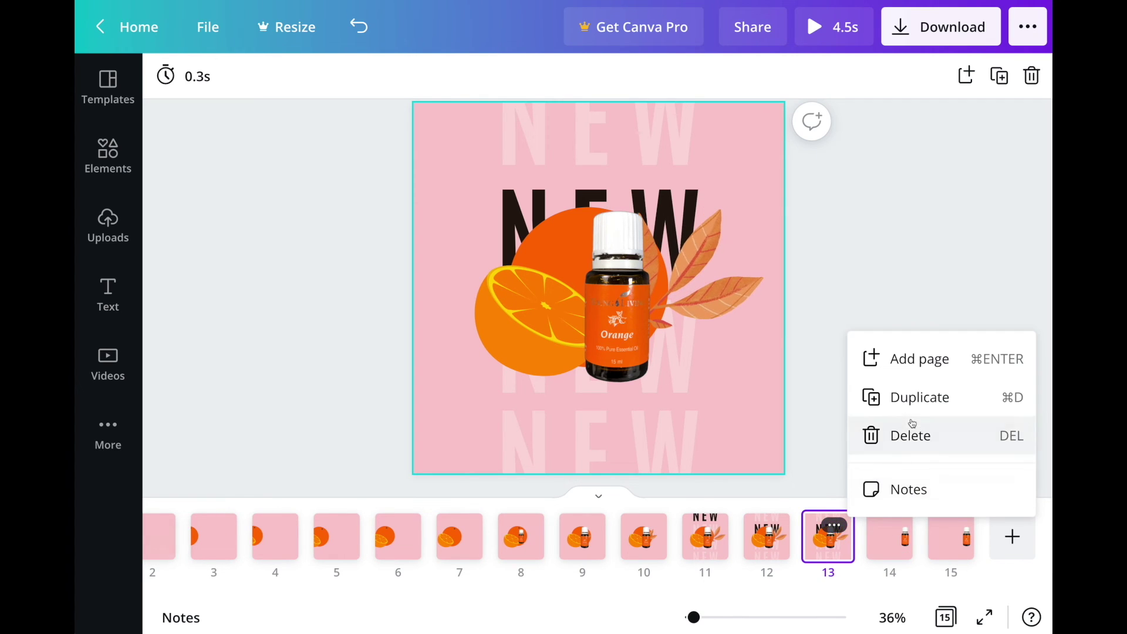
{"action": "left_click", "coordinate": [914, 400]}
{"action": "left_click", "coordinate": [828, 536]}
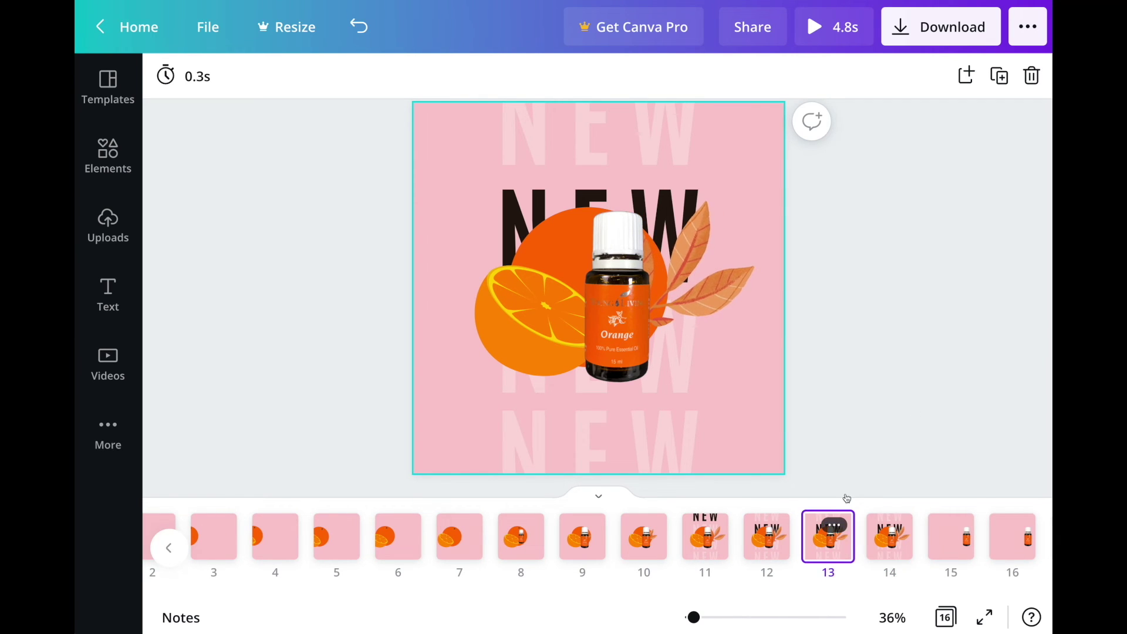
Step: Change the second "NEW" row on page 13 back to white with a transparency of 29
{"action": "left_click", "coordinate": [662, 195]}
{"action": "left_click", "coordinate": [591, 190]}
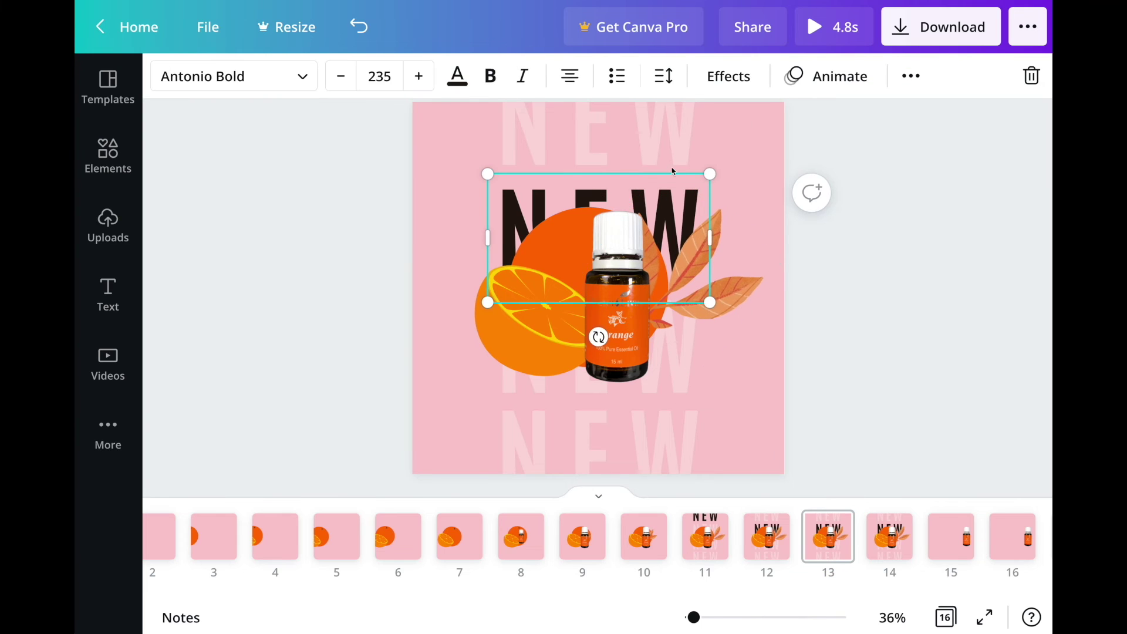
{"action": "left_click", "coordinate": [910, 76]}
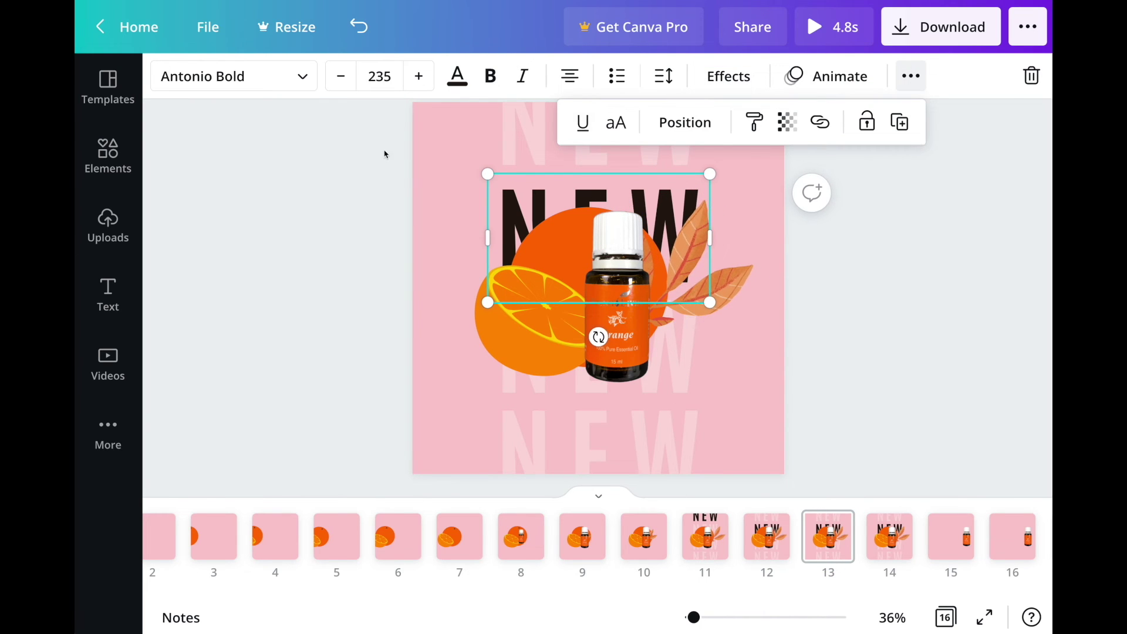
{"action": "left_click", "coordinate": [457, 73]}
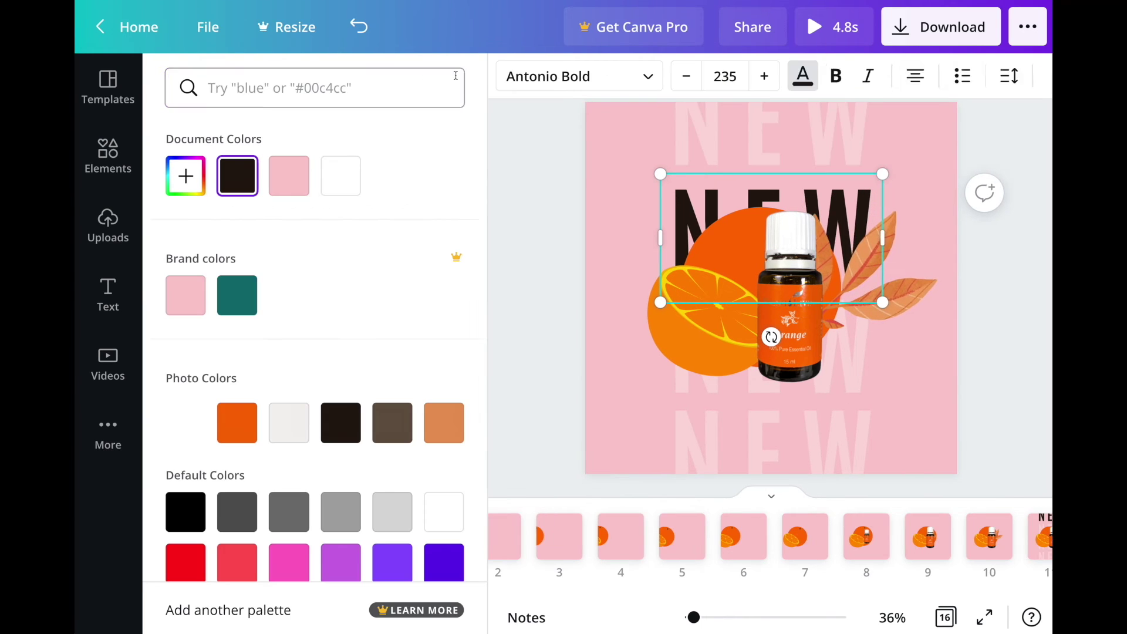
{"action": "left_click", "coordinate": [345, 186]}
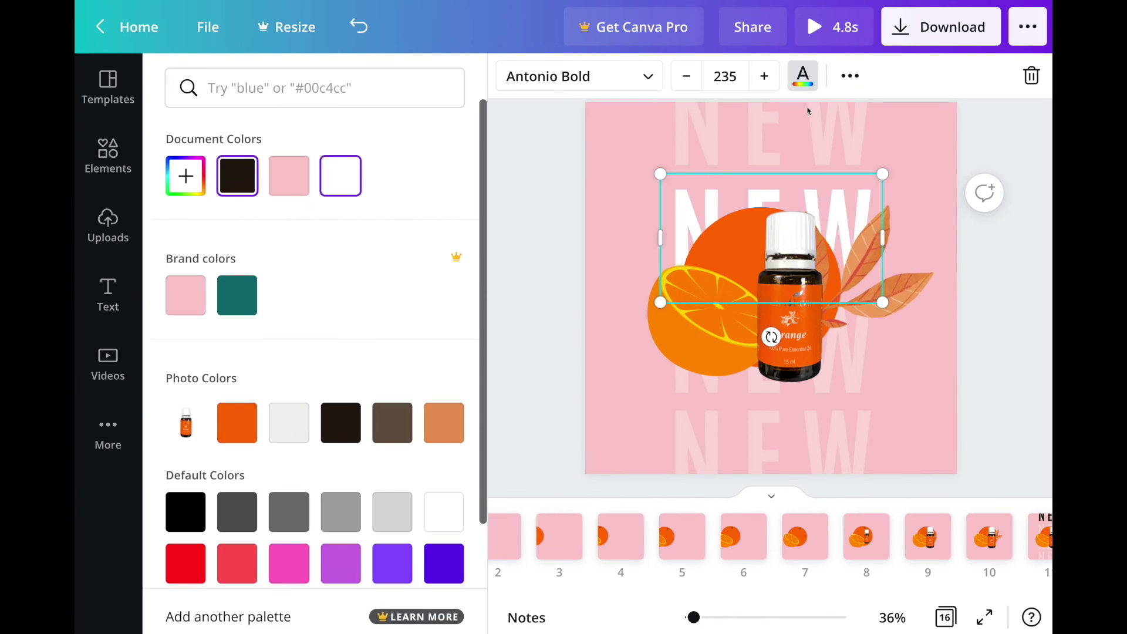
{"action": "left_click", "coordinate": [853, 76]}
{"action": "left_click", "coordinate": [726, 122]}
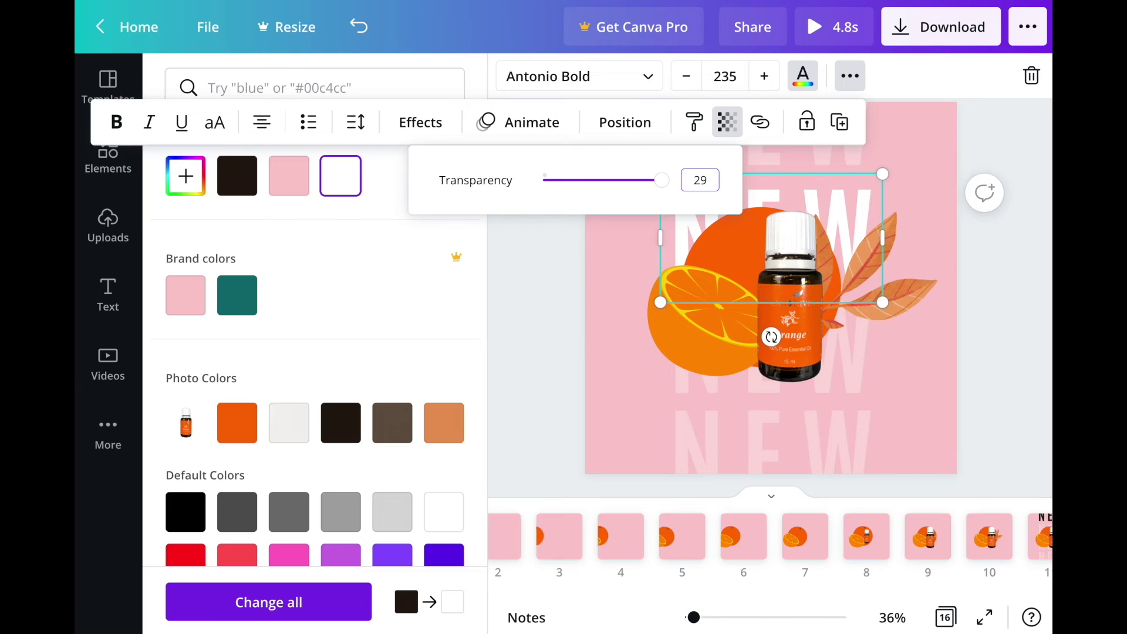
{"action": "key", "text": "Return"}
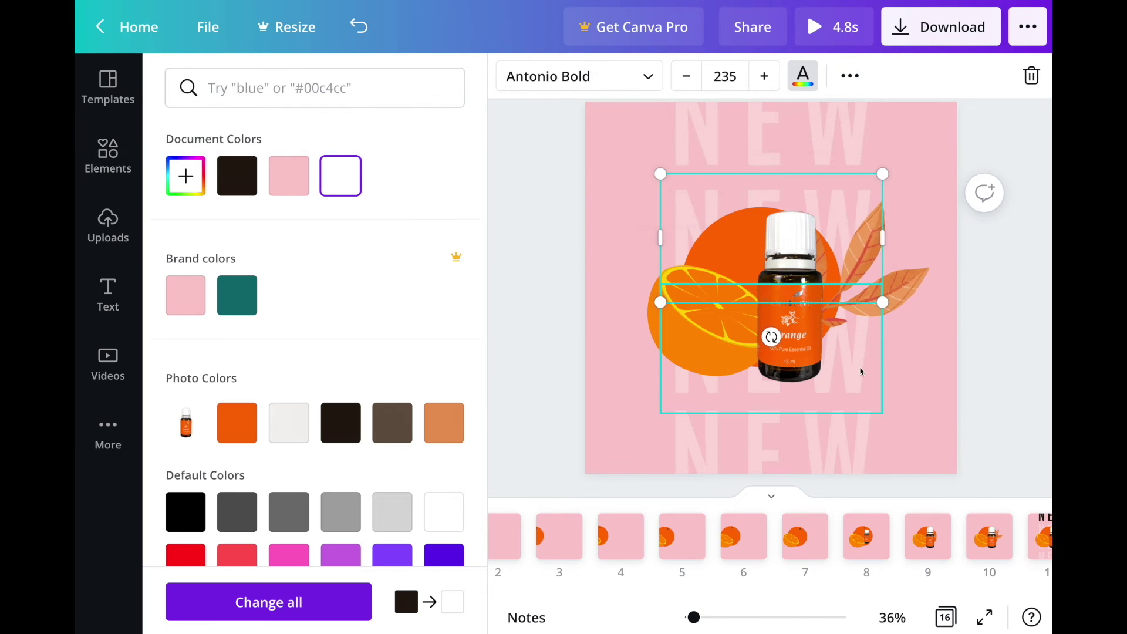
{"action": "key", "text": "Escape"}
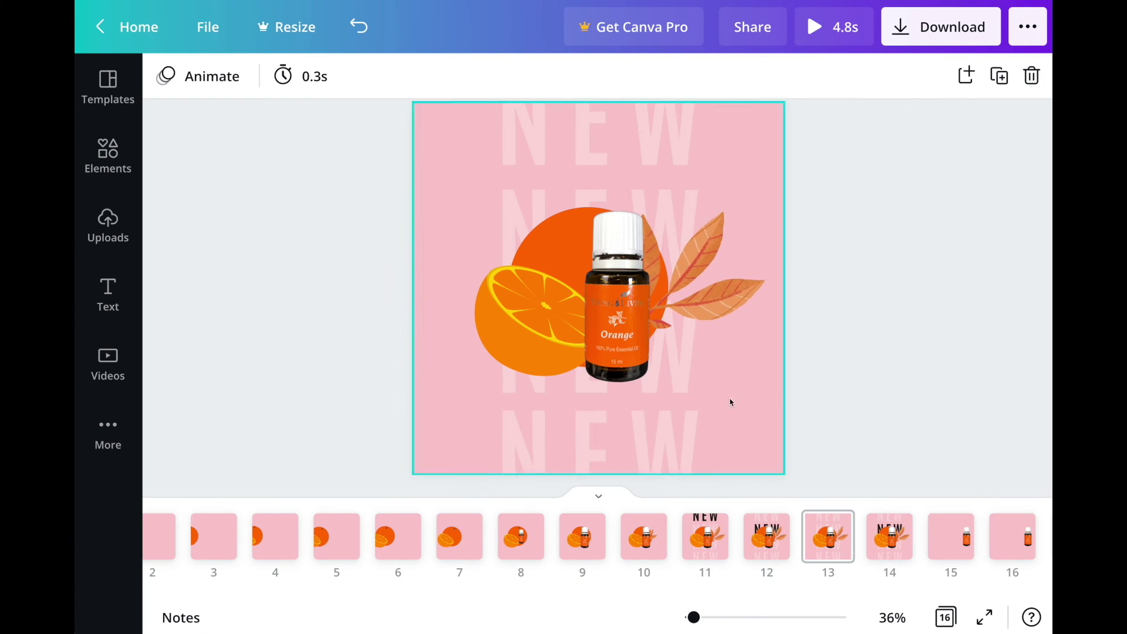
Step: Recolour the third "NEW" row on page 13 near-black and set its transparency to 100
{"action": "left_click", "coordinate": [690, 378]}
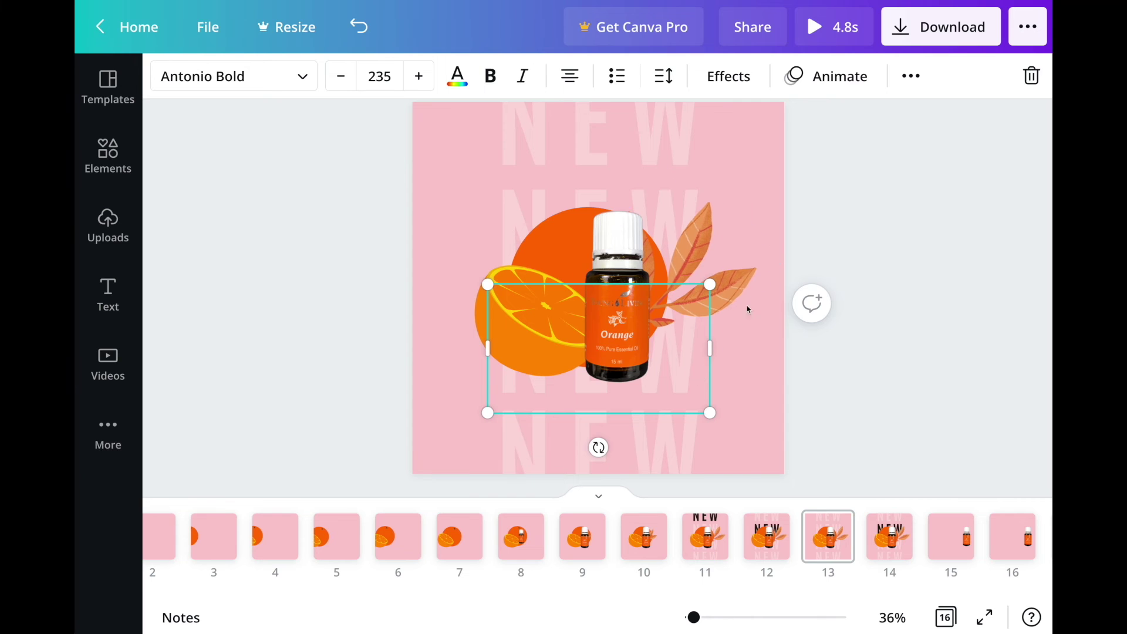
{"action": "left_click", "coordinate": [458, 75]}
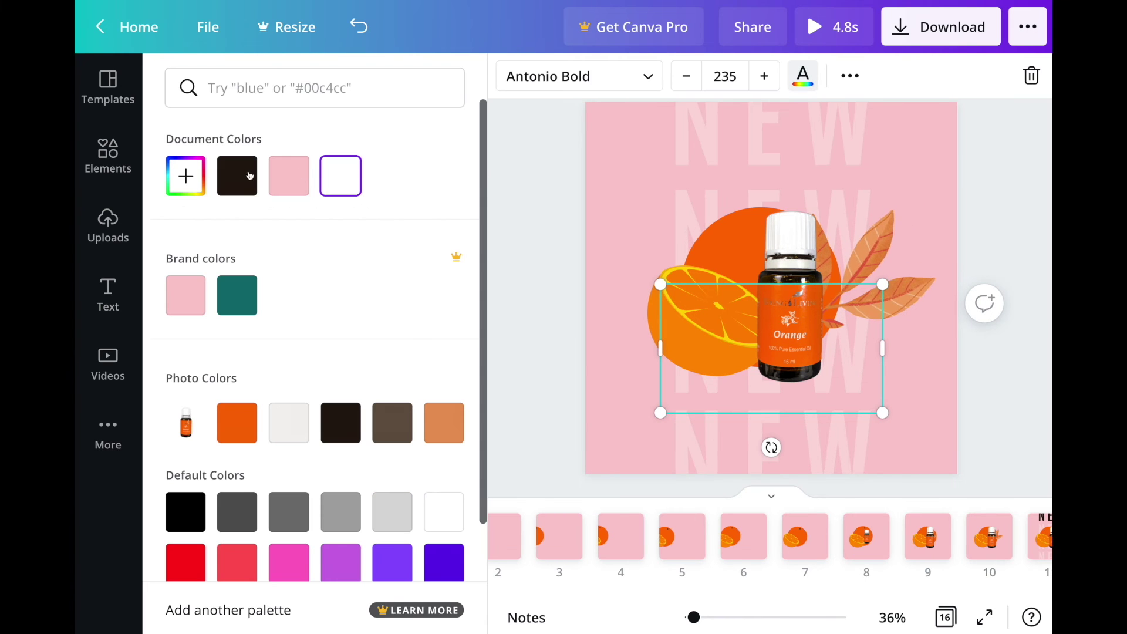
{"action": "left_click", "coordinate": [249, 176]}
{"action": "left_click", "coordinate": [850, 76]}
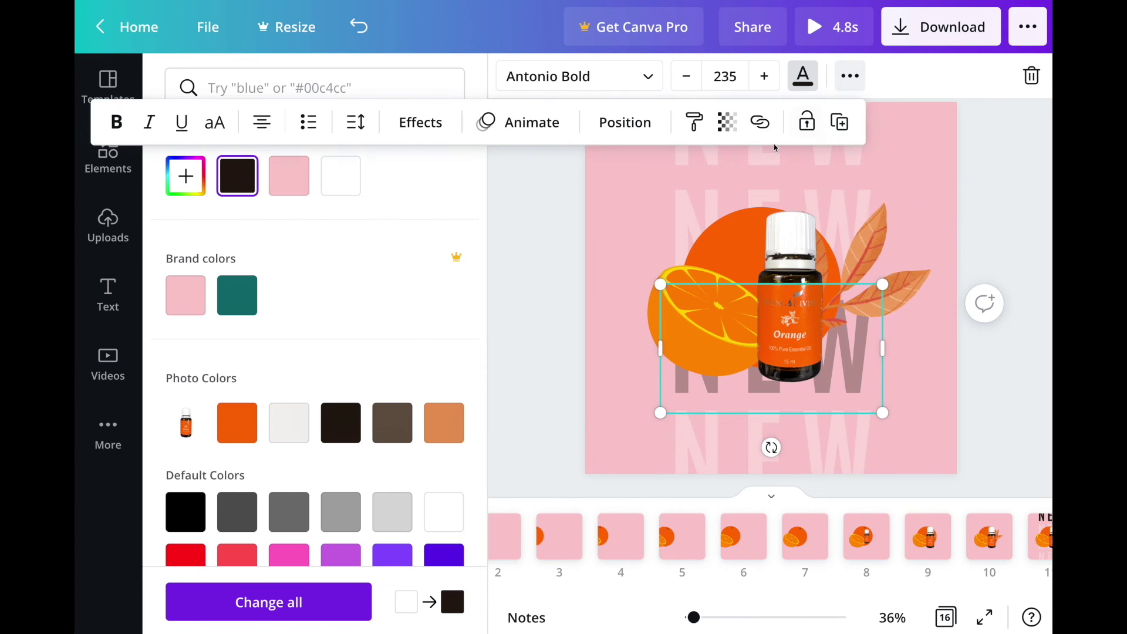
{"action": "left_click", "coordinate": [728, 126]}
{"action": "left_click_drag", "start_coordinate": [656, 187], "coordinate": [698, 186]}
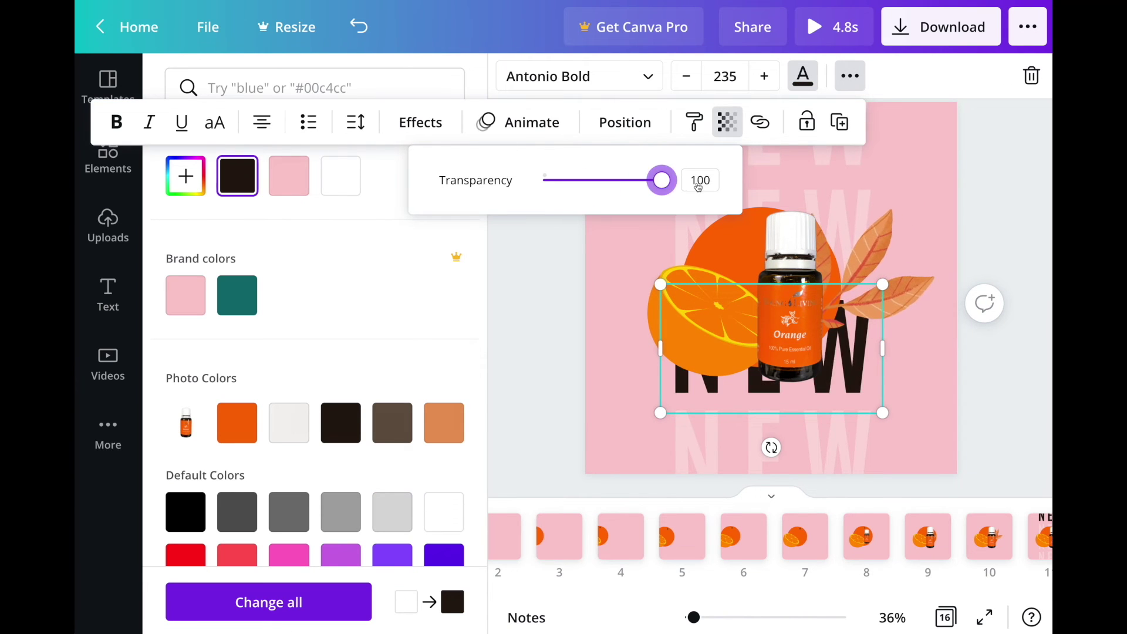
{"action": "key", "text": "Escape"}
{"action": "key", "text": "Escape"}
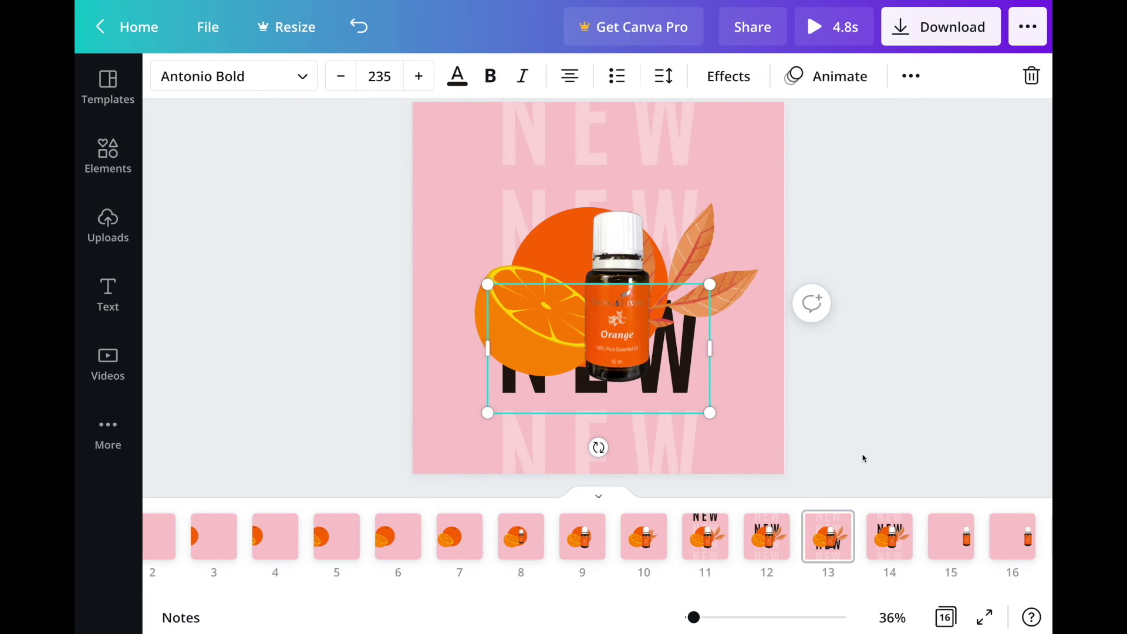
Step: Recolour the bottom "NEW" row on page 14 near-black and make it fully opaque
{"action": "left_click", "coordinate": [890, 539]}
{"action": "left_click", "coordinate": [644, 455]}
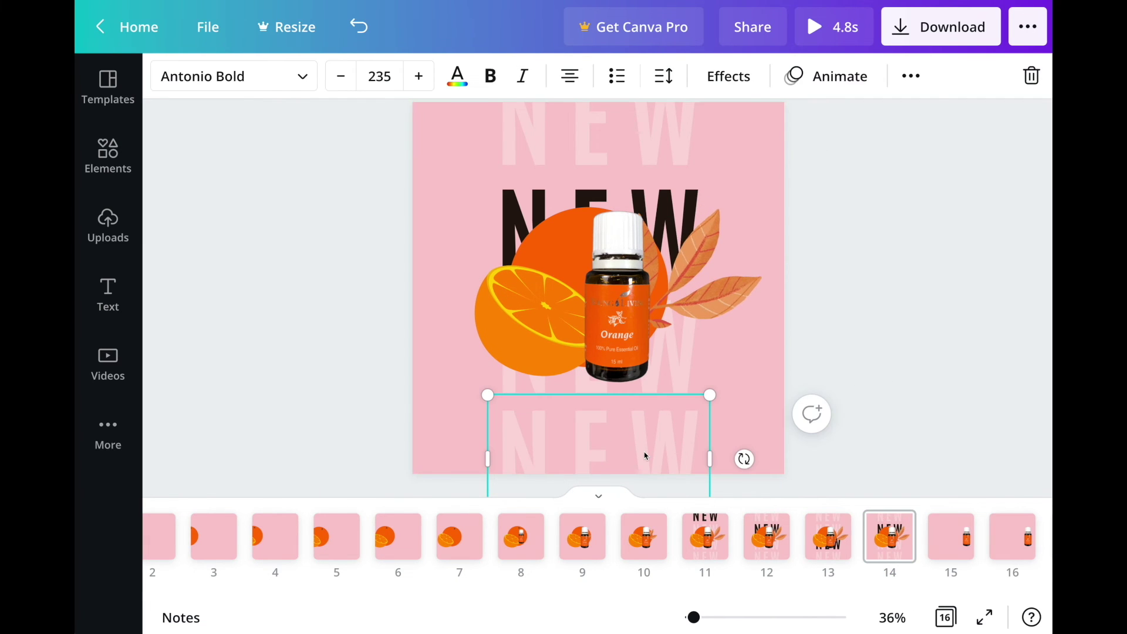
{"action": "left_click", "coordinate": [457, 76]}
{"action": "left_click", "coordinate": [235, 174]}
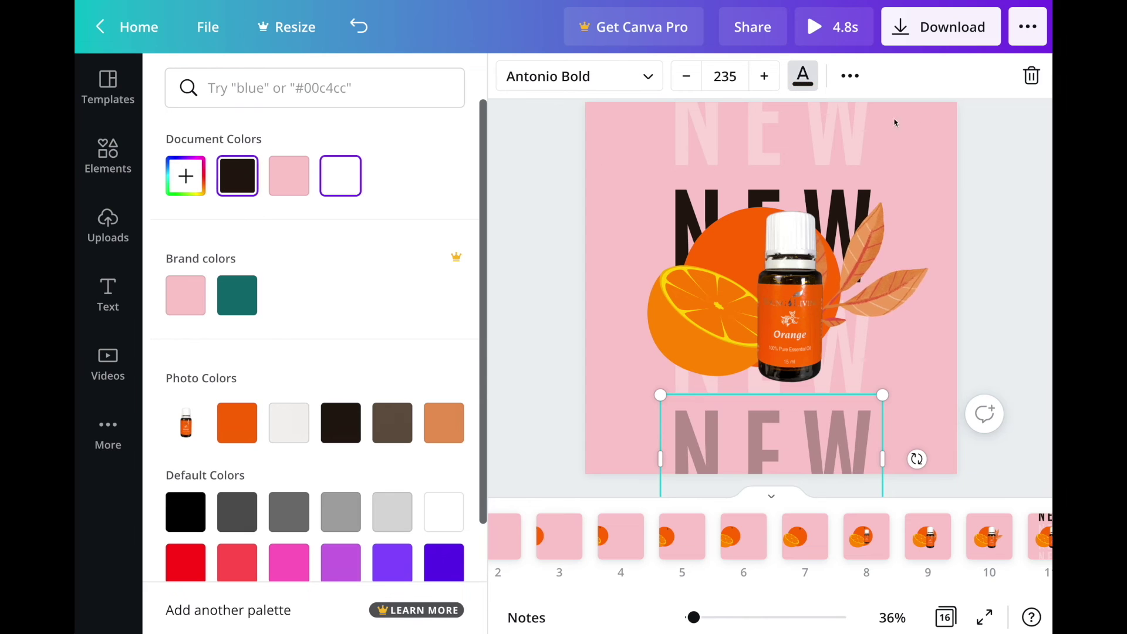
{"action": "left_click", "coordinate": [851, 78]}
{"action": "left_click", "coordinate": [726, 122]}
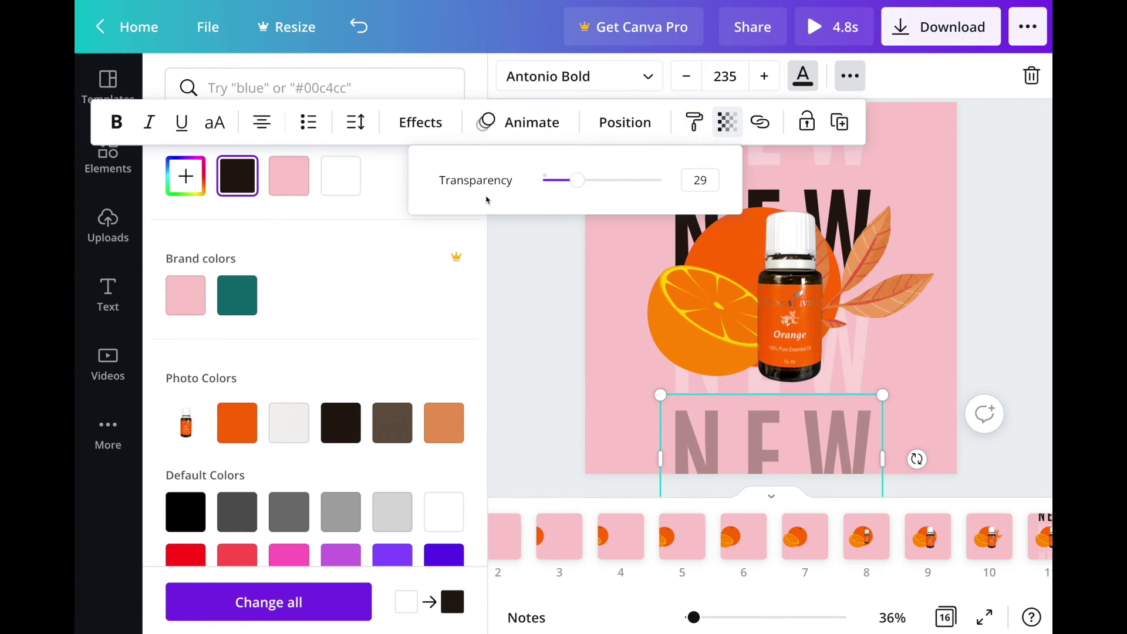
{"action": "left_click_drag", "start_coordinate": [592, 184], "coordinate": [712, 185]}
{"action": "left_click", "coordinate": [963, 186]}
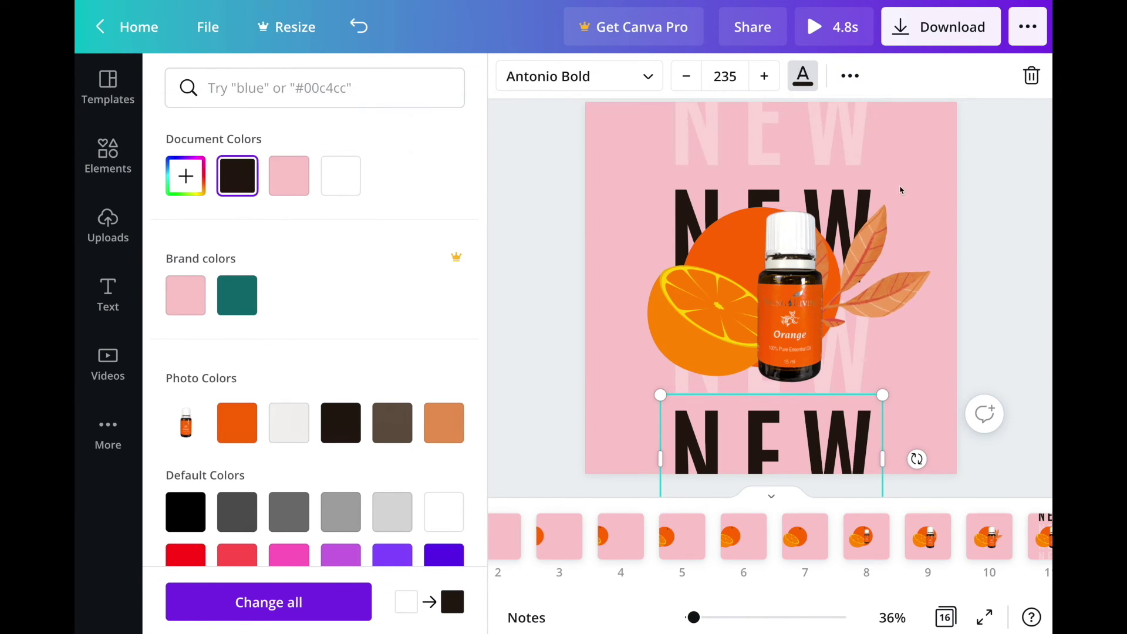
Step: Change the second "NEW" row on page 14 back to white and try to set its transparency to 29
{"action": "left_click", "coordinate": [850, 187]}
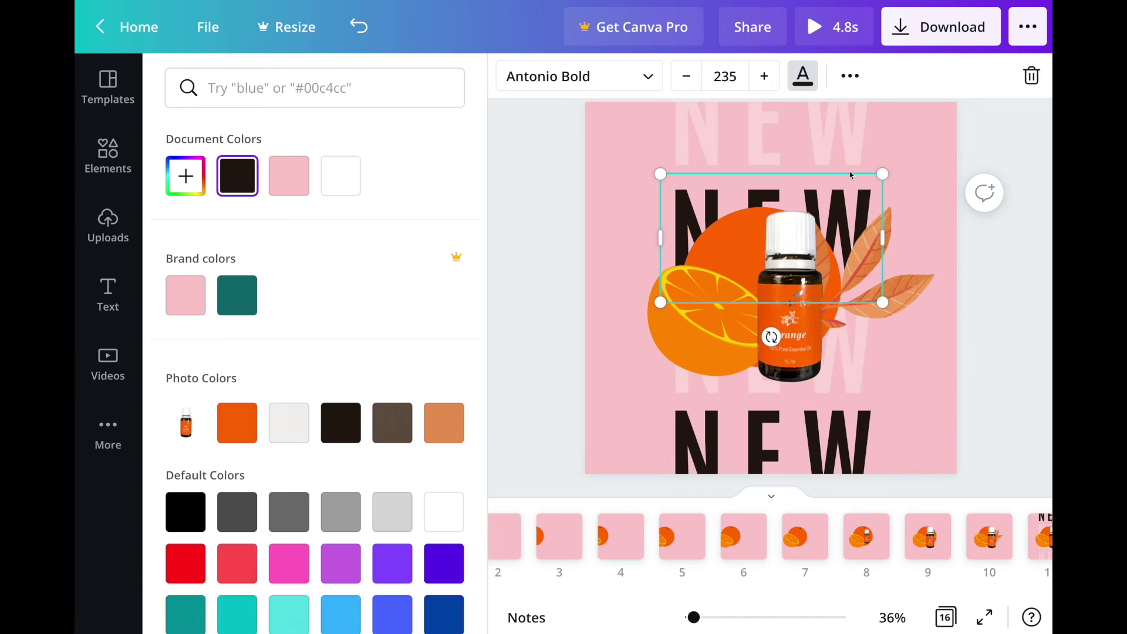
{"action": "left_click", "coordinate": [325, 175]}
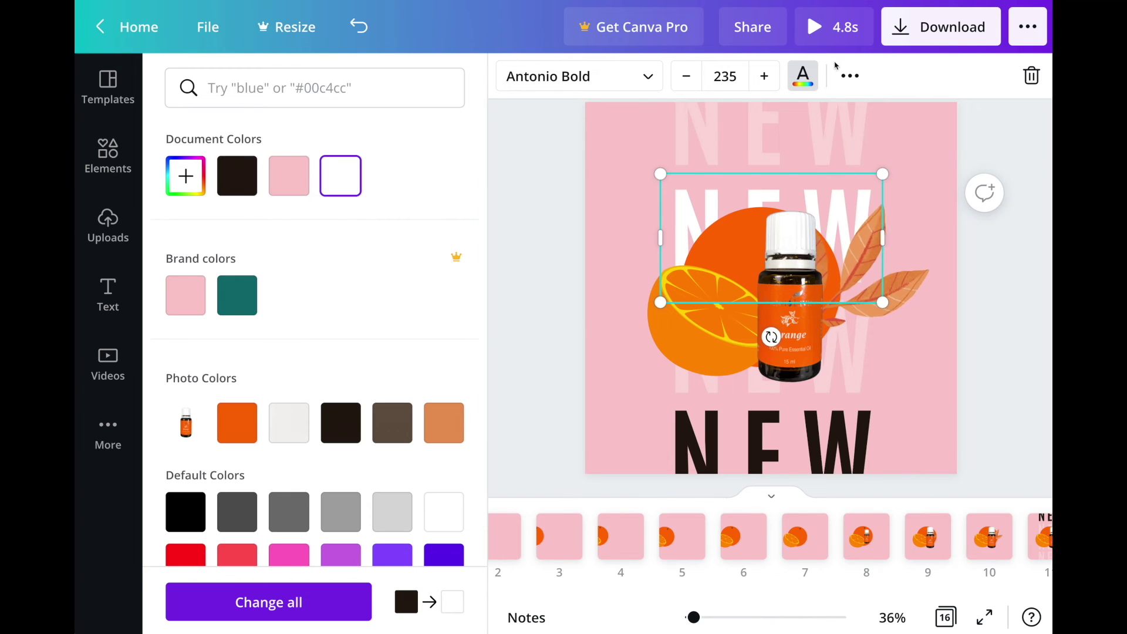
{"action": "left_click", "coordinate": [853, 77]}
{"action": "left_click", "coordinate": [760, 122]}
{"action": "left_click", "coordinate": [726, 122]}
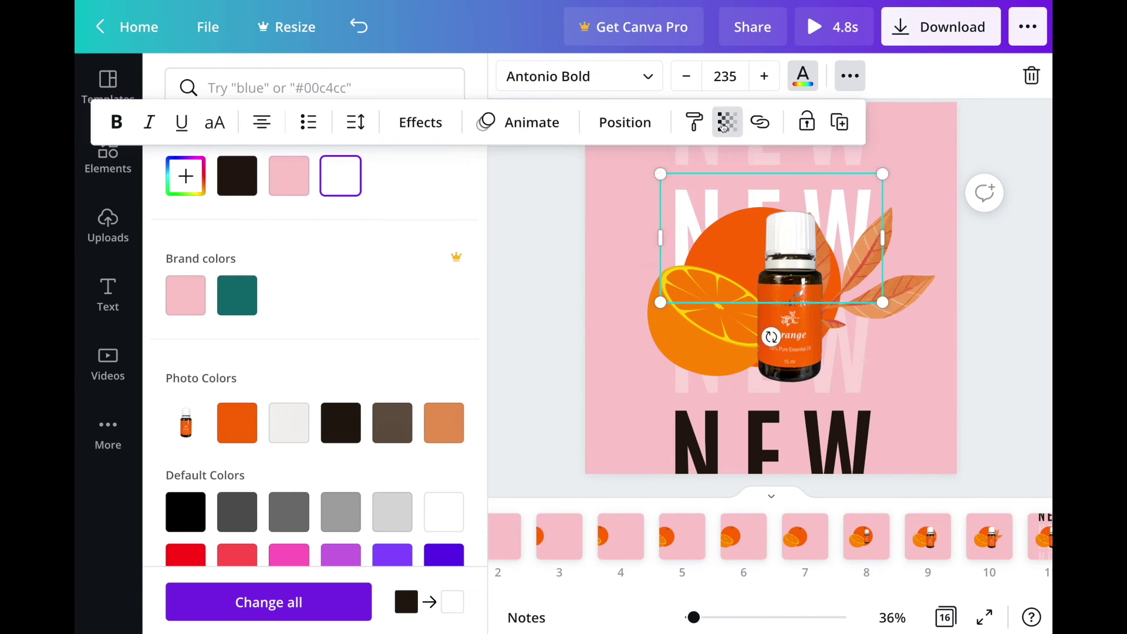
{"action": "left_click", "coordinate": [687, 179]}
{"action": "type", "text": "29"}
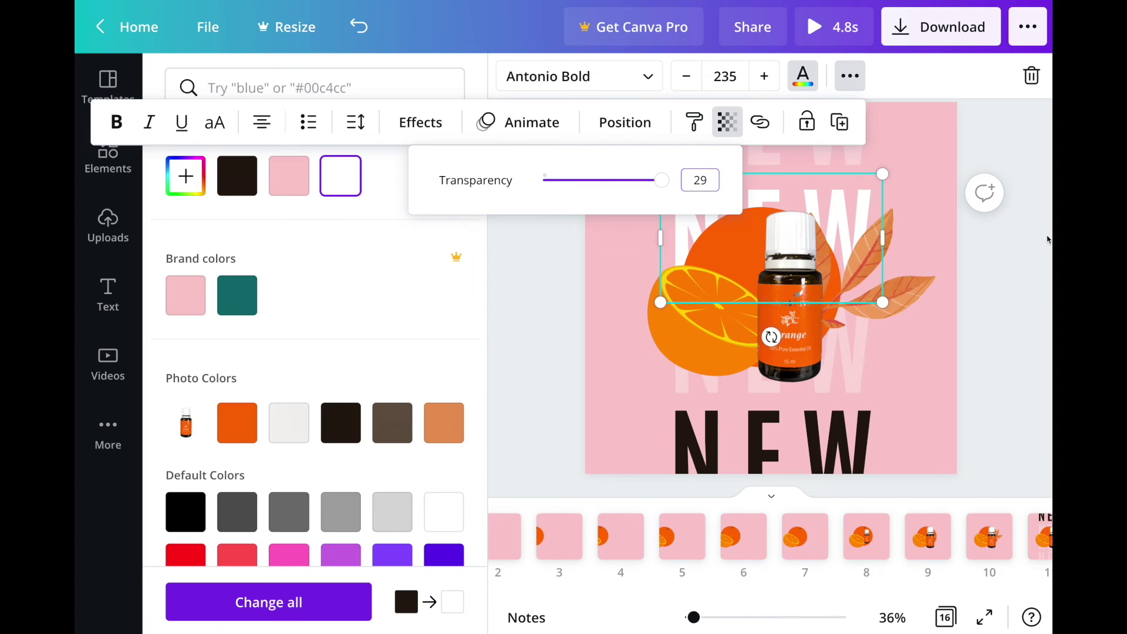
{"action": "left_click", "coordinate": [996, 244]}
{"action": "left_click", "coordinate": [996, 246]}
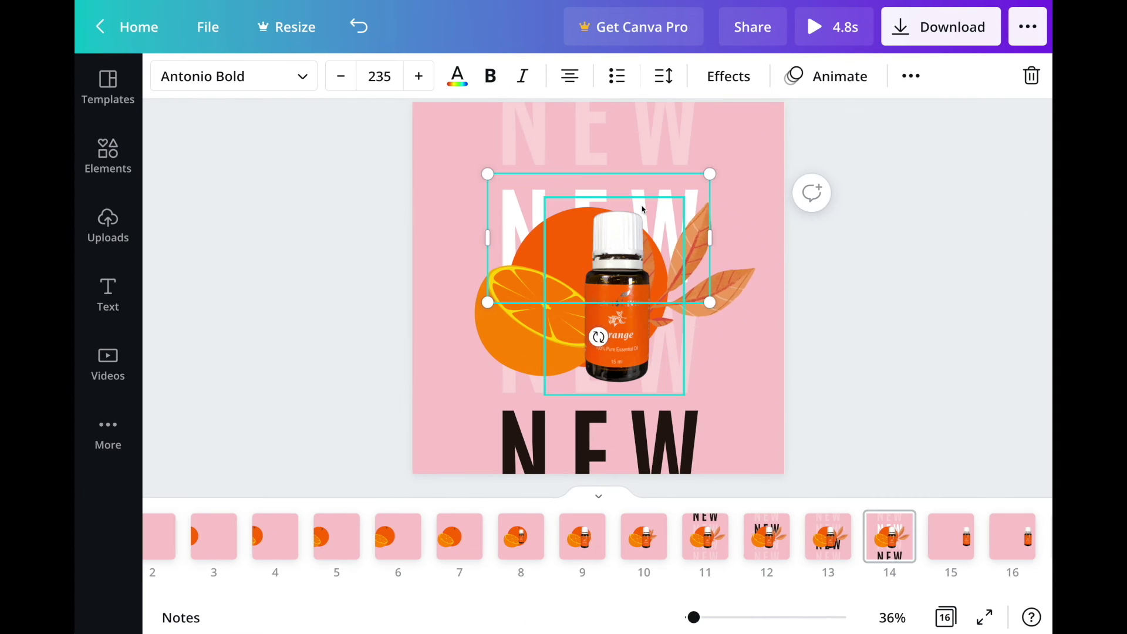
Step: Set the transparency of the white second "NEW" row on page 14 to 29
{"action": "left_click", "coordinate": [911, 76]}
{"action": "left_click", "coordinate": [787, 123]}
{"action": "left_click", "coordinate": [758, 182]}
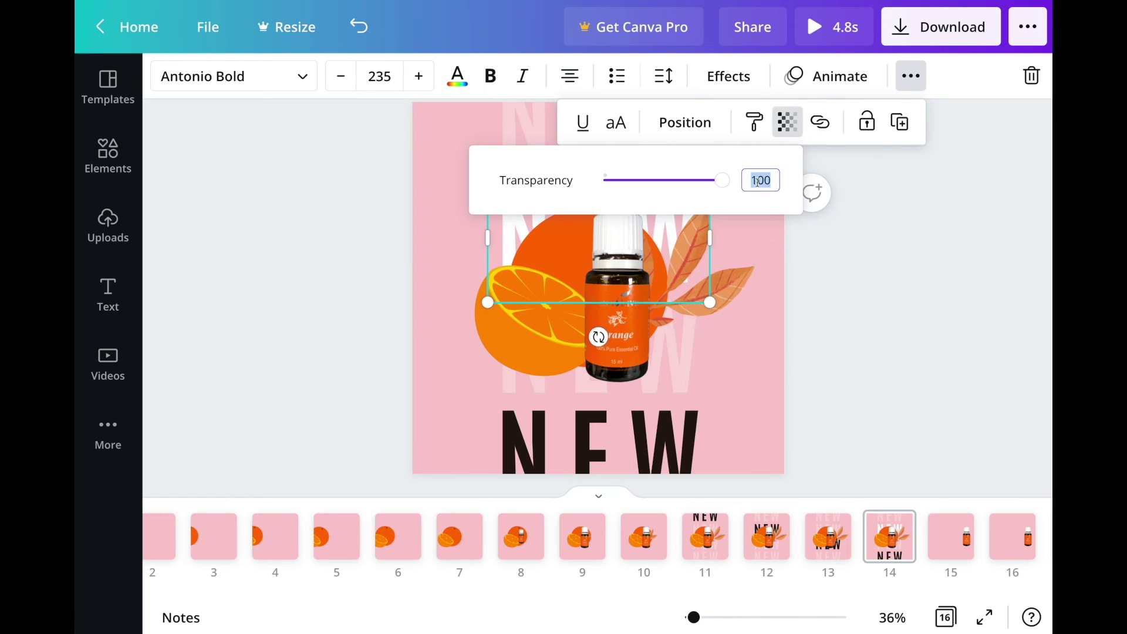
{"action": "left_click", "coordinate": [931, 297]}
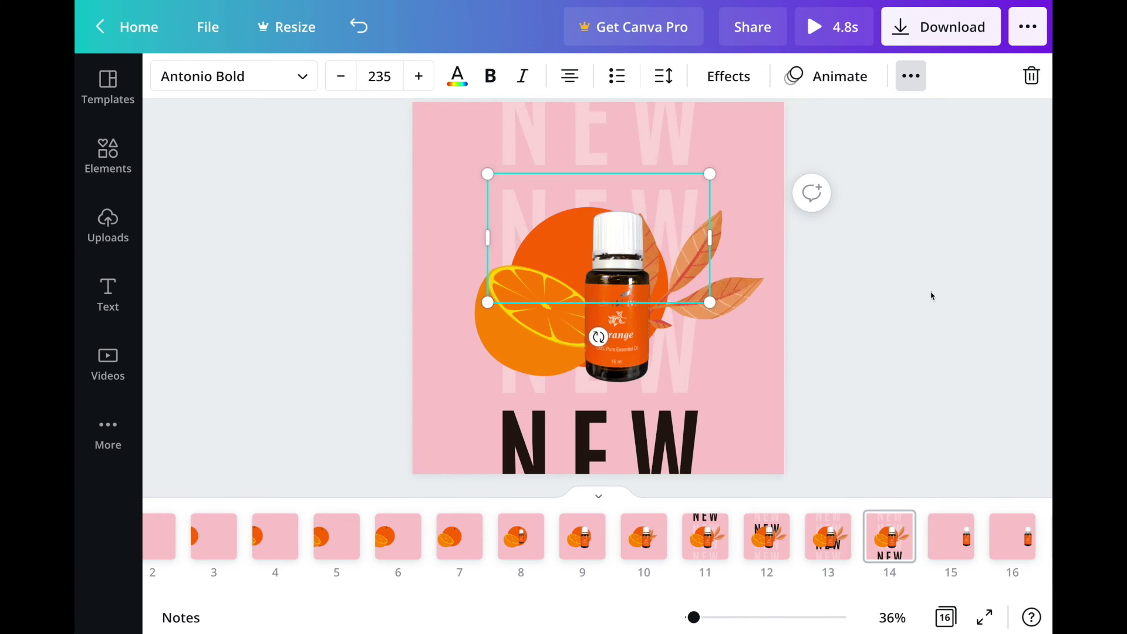
{"action": "left_click", "coordinate": [900, 334]}
Step: Duplicate page 11 and move the copy directly after page 14, making it page 15
{"action": "mouse_move", "coordinate": [700, 529]}
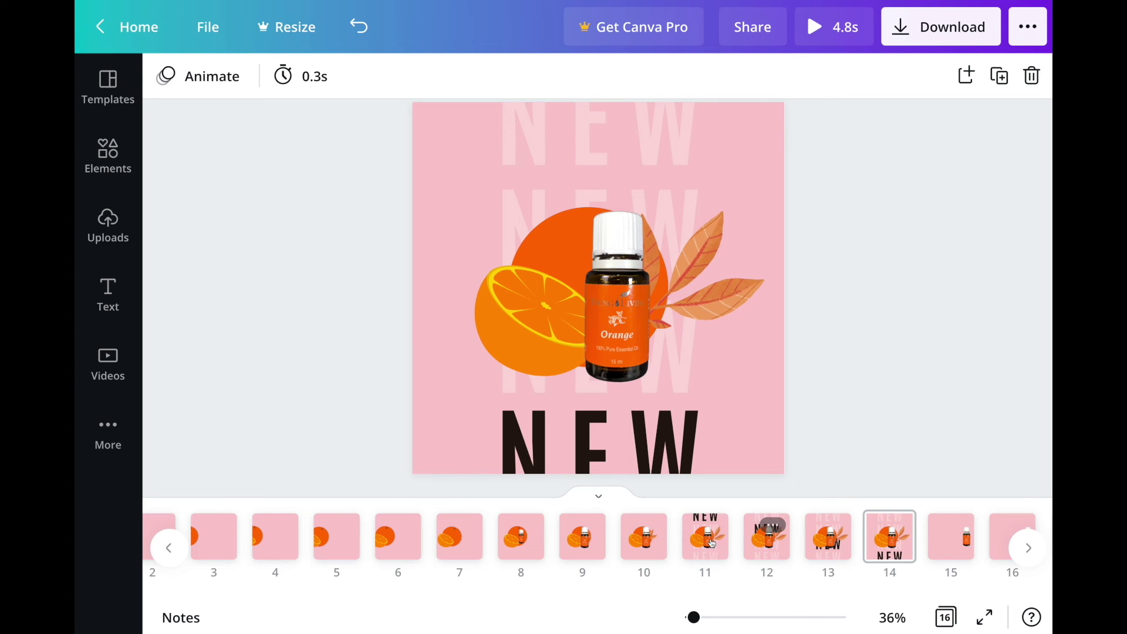
{"action": "mouse_move", "coordinate": [768, 538]}
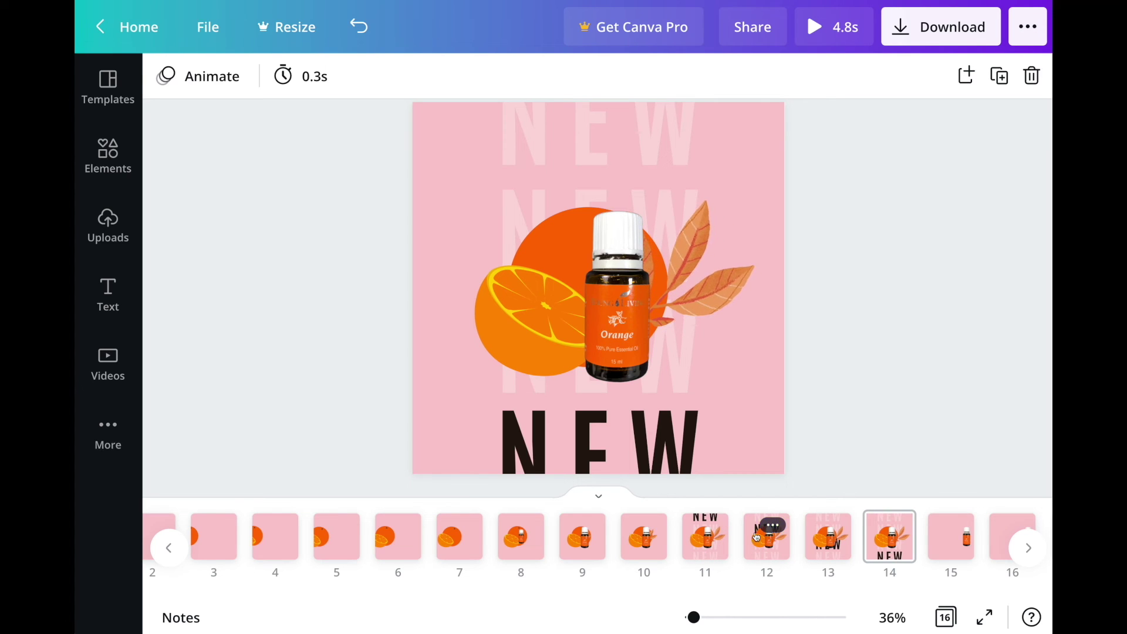
{"action": "mouse_move", "coordinate": [886, 561]}
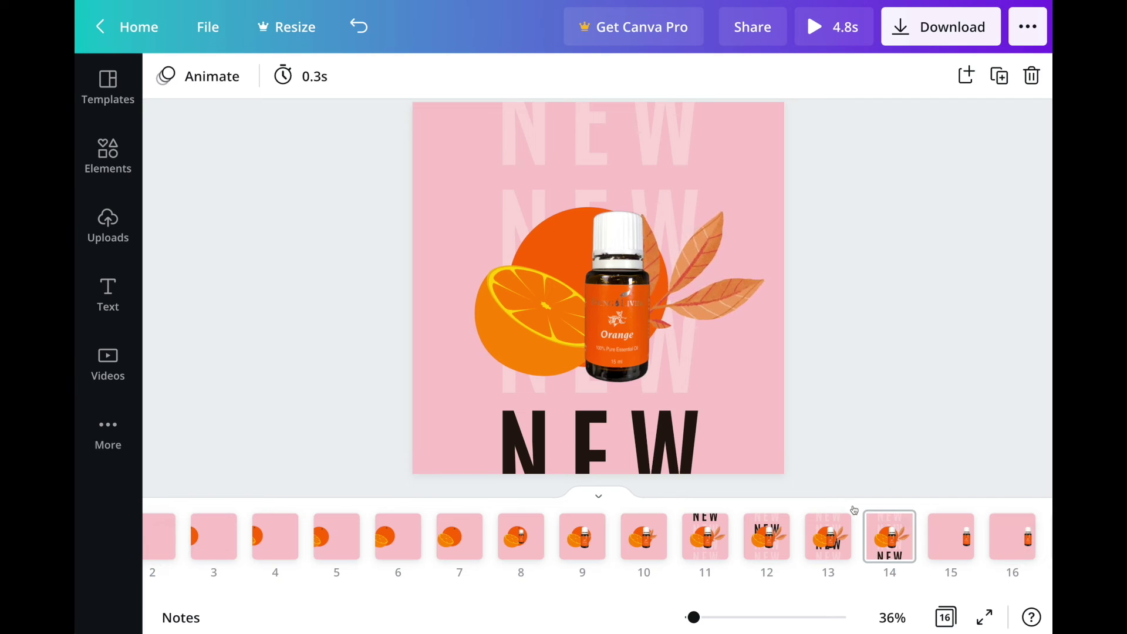
{"action": "mouse_move", "coordinate": [854, 511]}
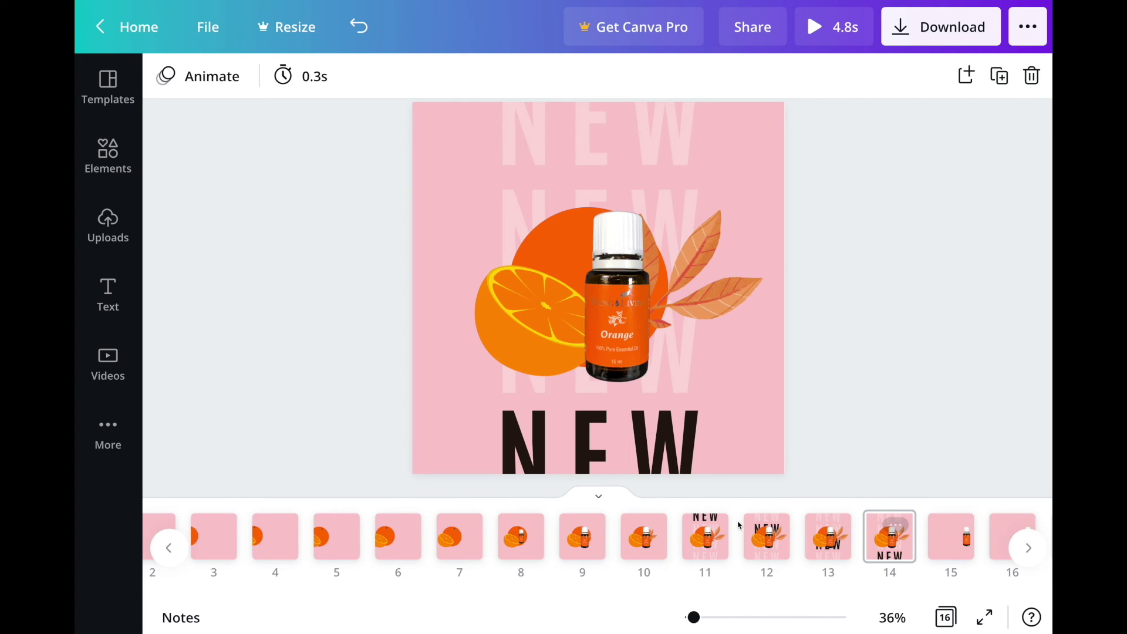
{"action": "scroll", "coordinate": [890, 527], "scroll_direction": "right", "scroll_amount": 2}
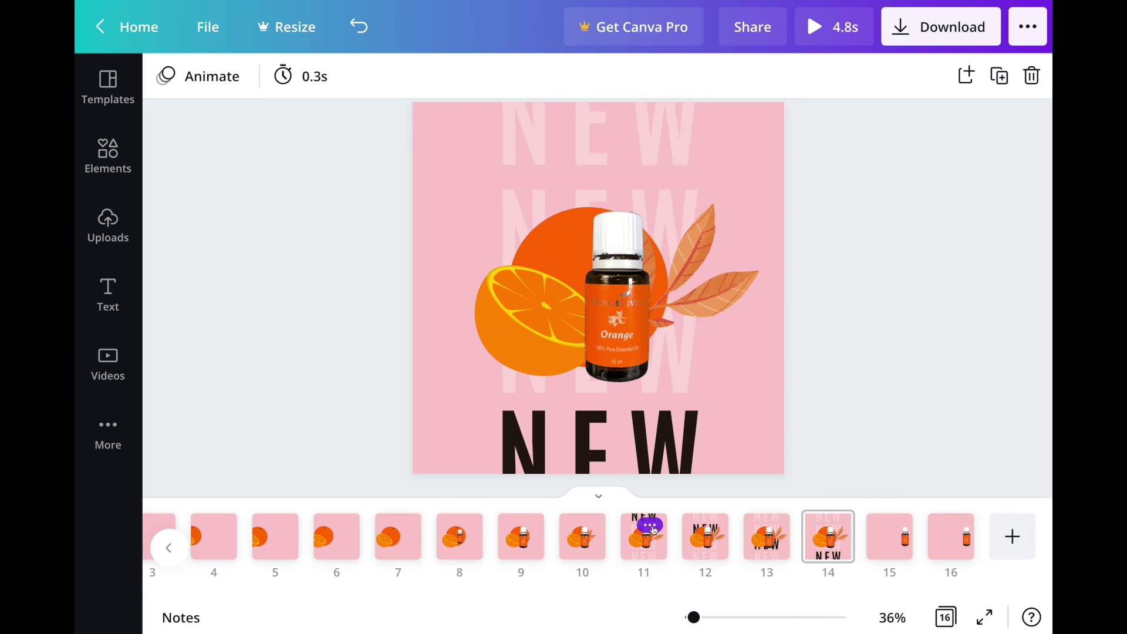
{"action": "left_click", "coordinate": [650, 525]}
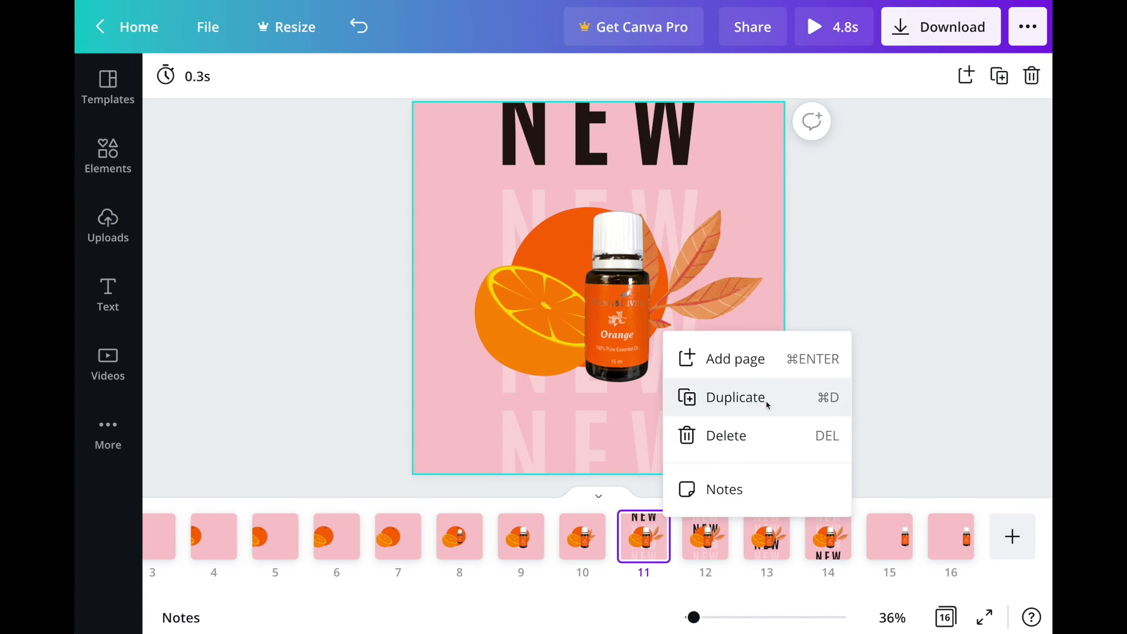
{"action": "left_click", "coordinate": [766, 405]}
{"action": "left_click_drag", "start_coordinate": [714, 530], "coordinate": [916, 527]}
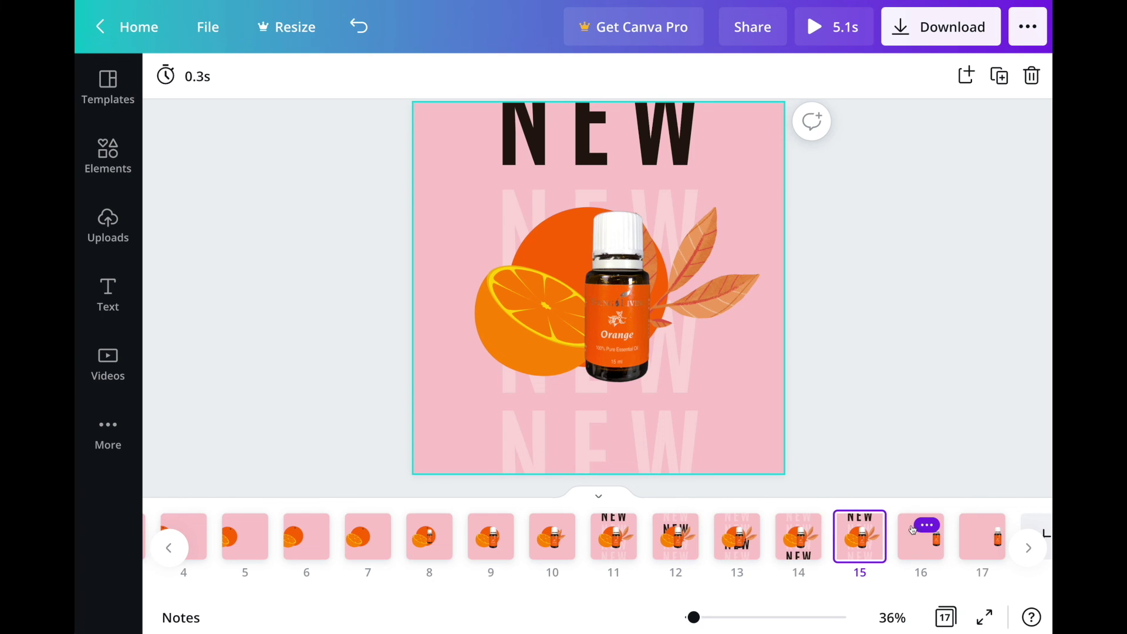
Step: Duplicate pages 12 and 13 and move the copies after page 15, as pages 16 and 17
{"action": "left_click", "coordinate": [681, 528]}
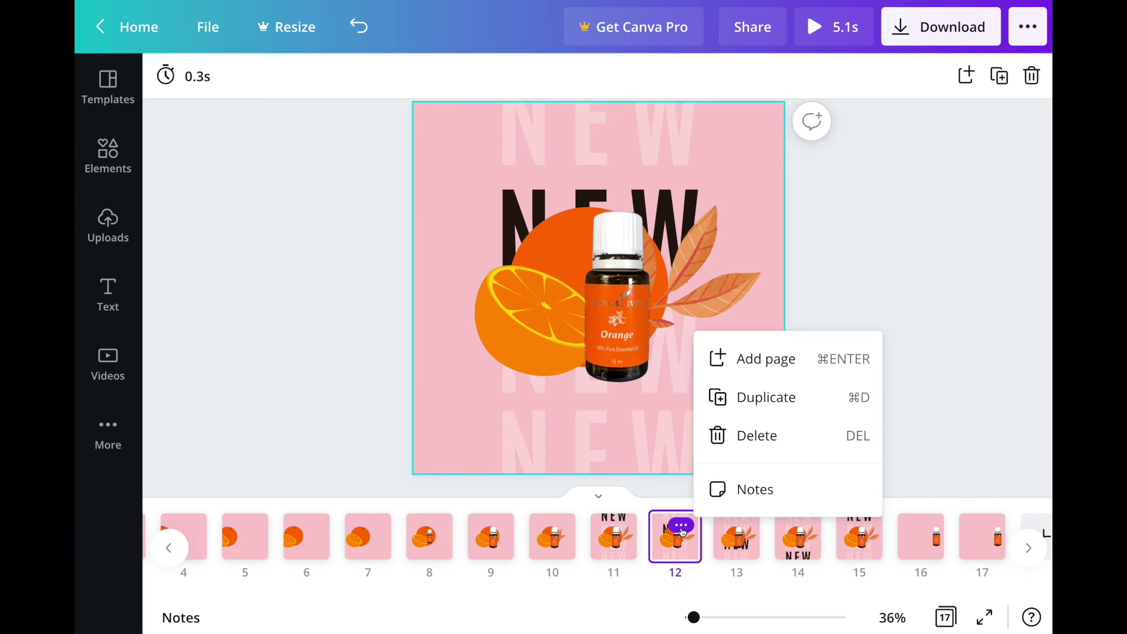
{"action": "left_click", "coordinate": [764, 397]}
{"action": "left_click_drag", "start_coordinate": [745, 531], "coordinate": [839, 525]}
{"action": "left_click", "coordinate": [656, 524]}
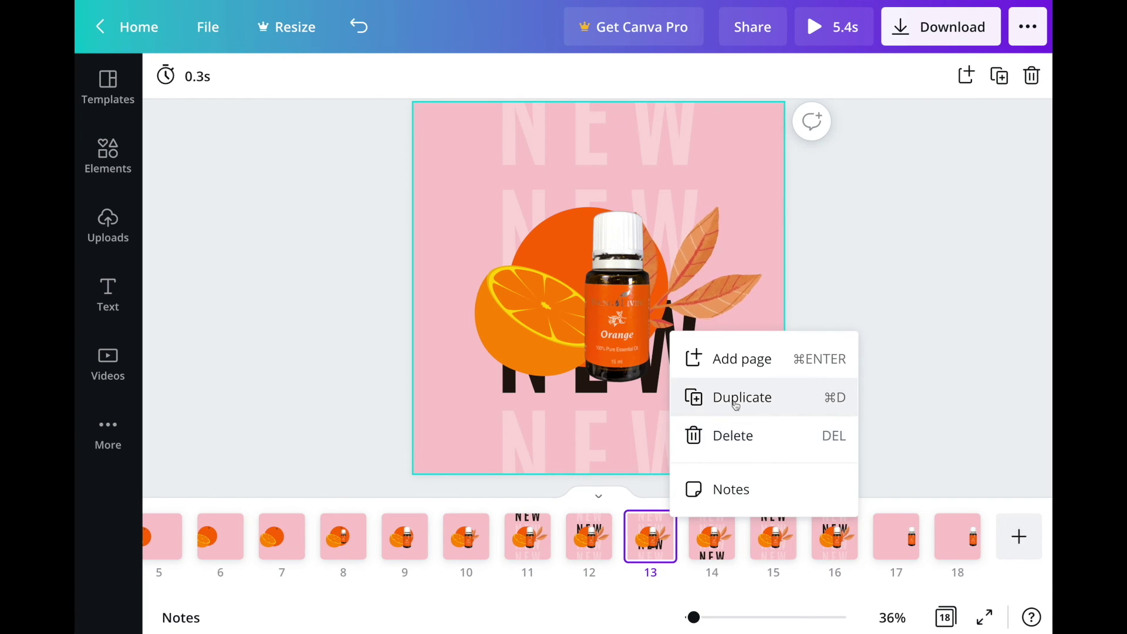
{"action": "left_click", "coordinate": [731, 399]}
{"action": "mouse_move", "coordinate": [724, 527]}
{"action": "left_click_drag", "start_coordinate": [741, 523], "coordinate": [913, 529]}
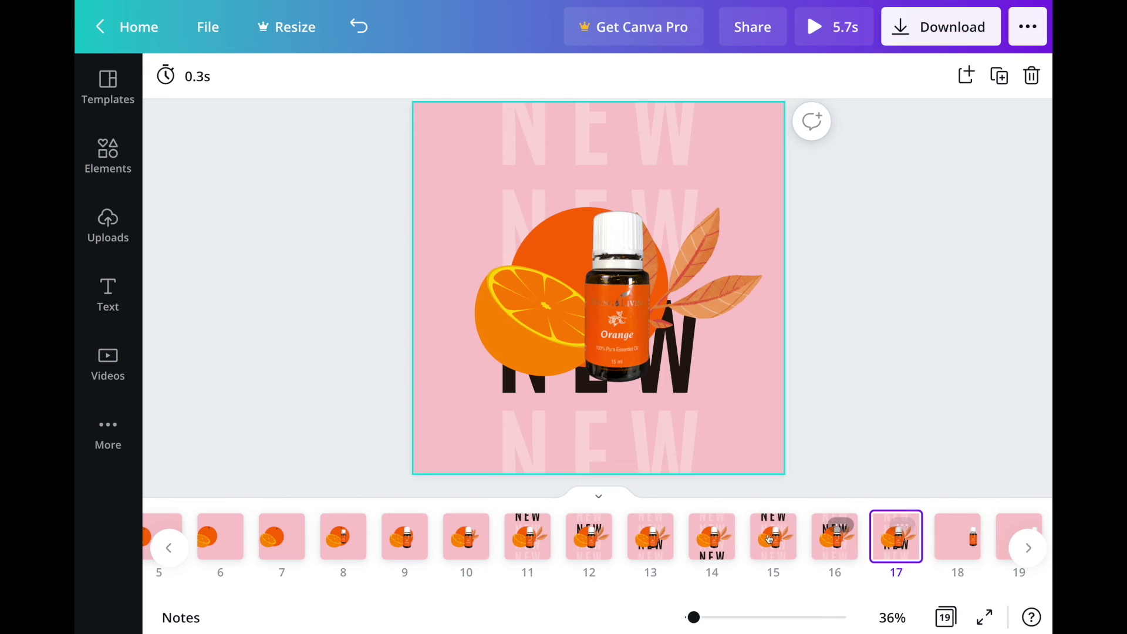
Step: Duplicate page 14, move the copy into position as page 18, and duplicate page 18 once
{"action": "left_click", "coordinate": [717, 527]}
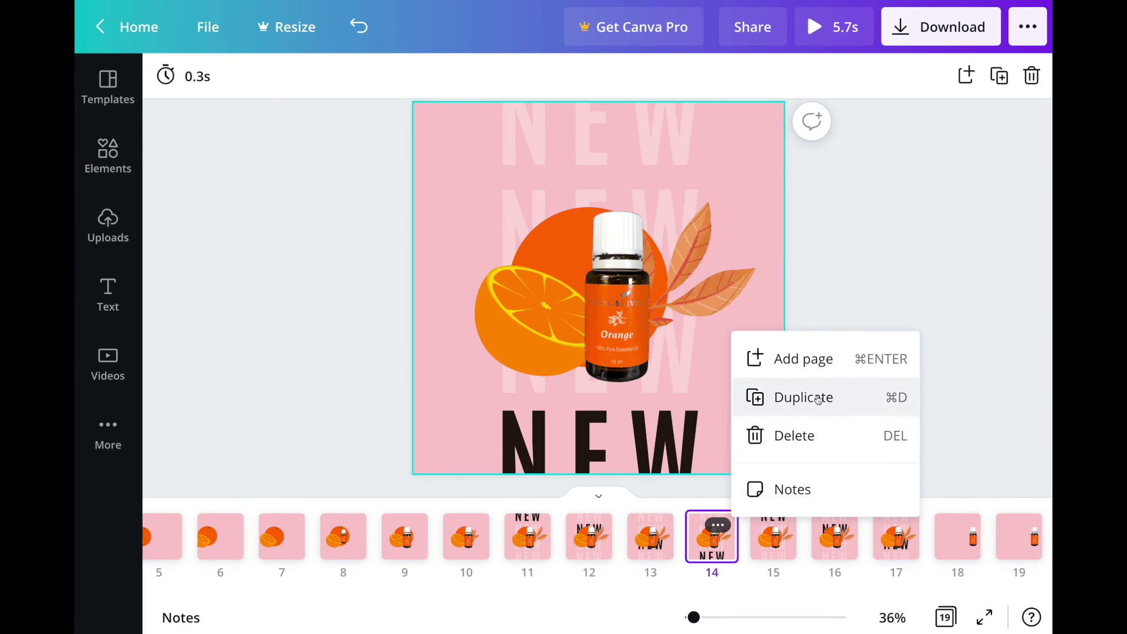
{"action": "left_click", "coordinate": [804, 396]}
{"action": "mouse_move", "coordinate": [792, 526]}
{"action": "left_mouse_down"}
{"action": "mouse_move", "coordinate": [948, 525]}
{"action": "mouse_move", "coordinate": [834, 529]}
{"action": "mouse_move", "coordinate": [802, 543]}
{"action": "left_mouse_up"}
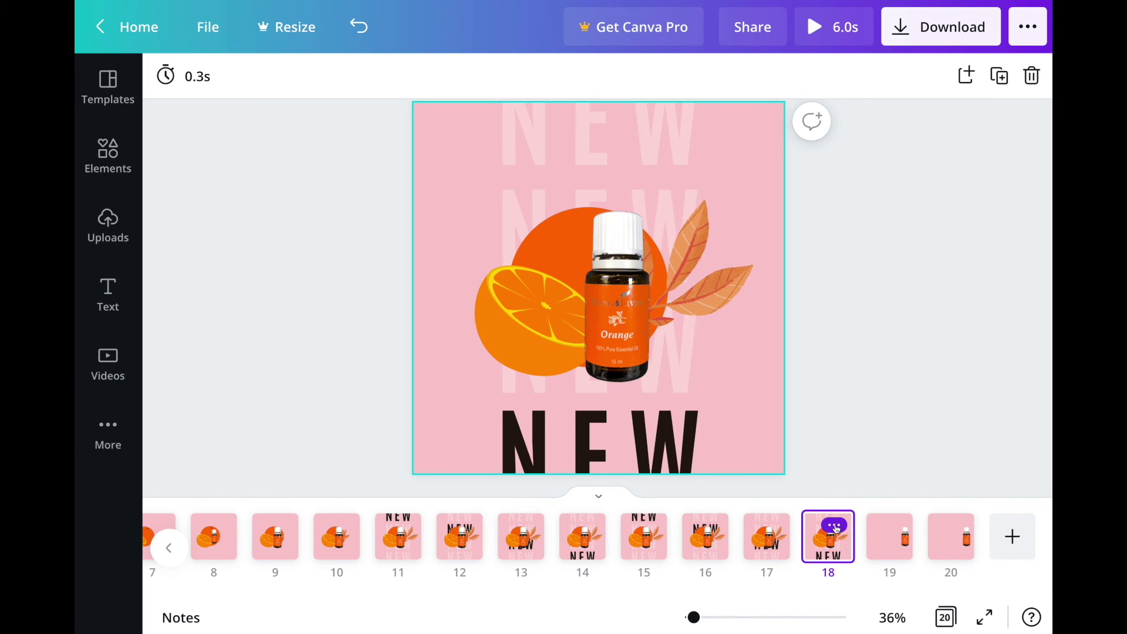
{"action": "left_click", "coordinate": [836, 526]}
{"action": "left_click", "coordinate": [924, 397]}
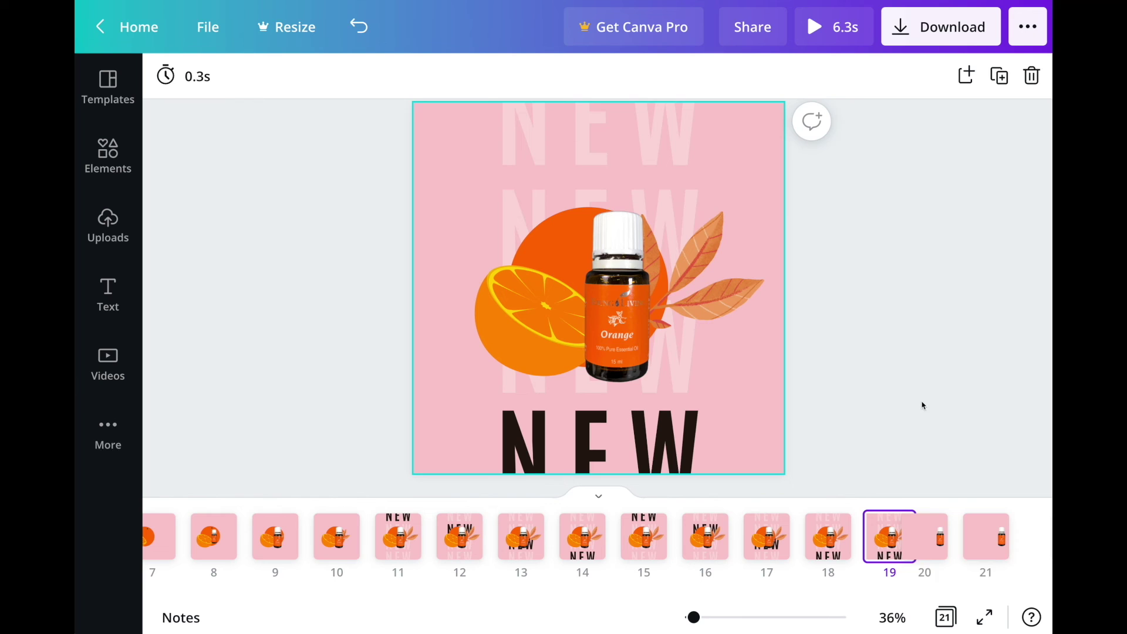
Step: Change the bottom "NEW" row on page 19 back to white with a transparency of 29
{"action": "left_click", "coordinate": [681, 450]}
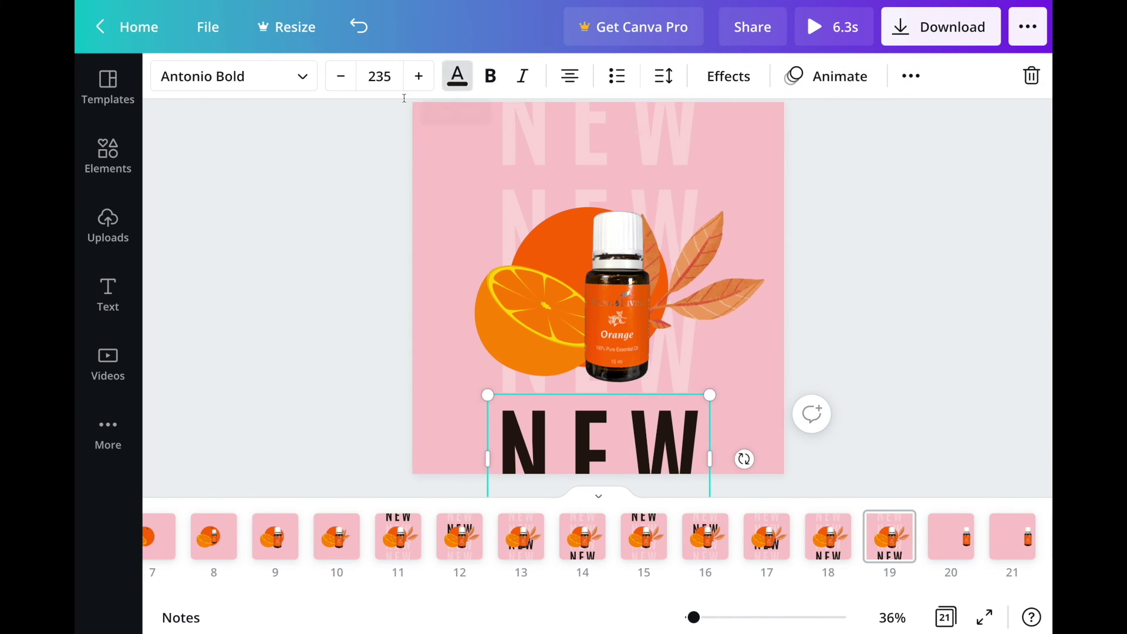
{"action": "left_click", "coordinate": [449, 80]}
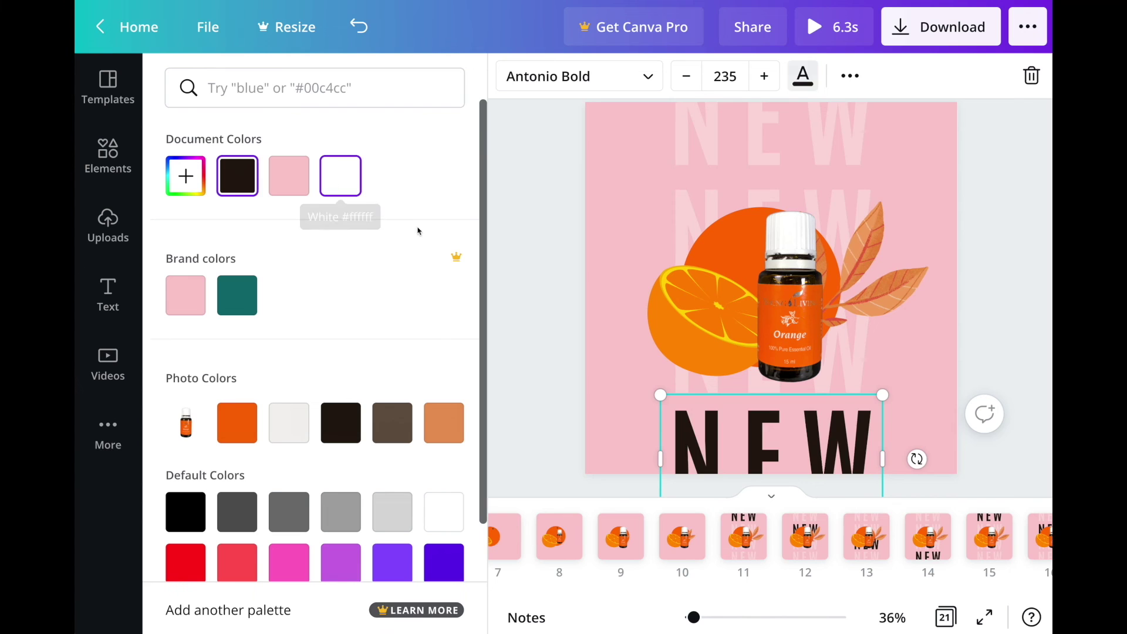
{"action": "left_click", "coordinate": [340, 176]}
{"action": "left_click", "coordinate": [851, 76]}
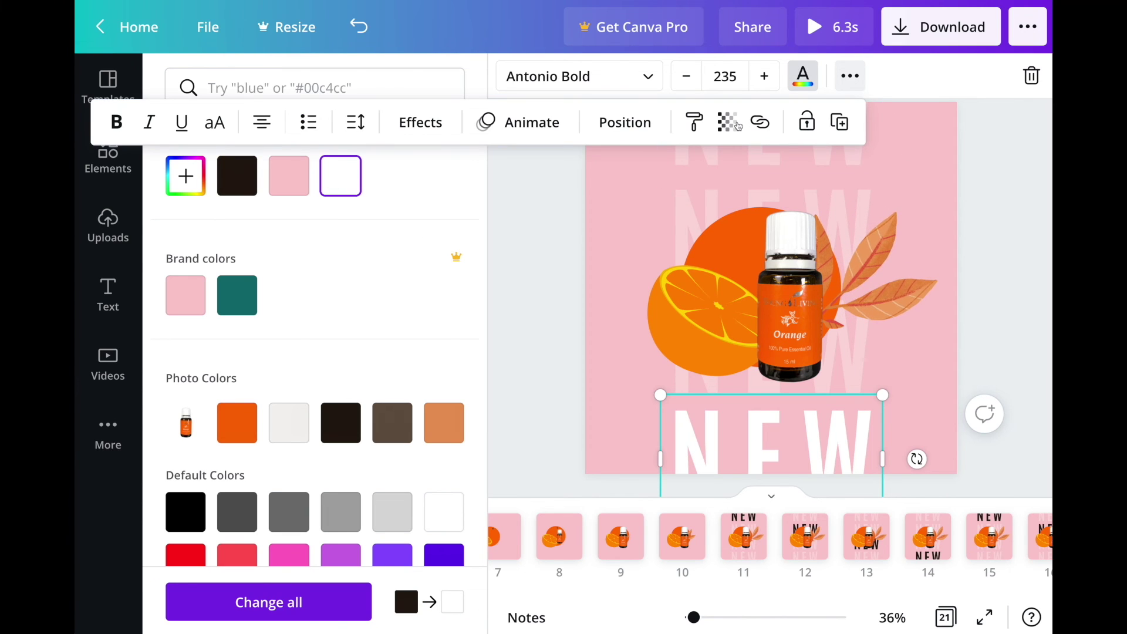
{"action": "left_click", "coordinate": [726, 122]}
{"action": "left_click", "coordinate": [708, 180]}
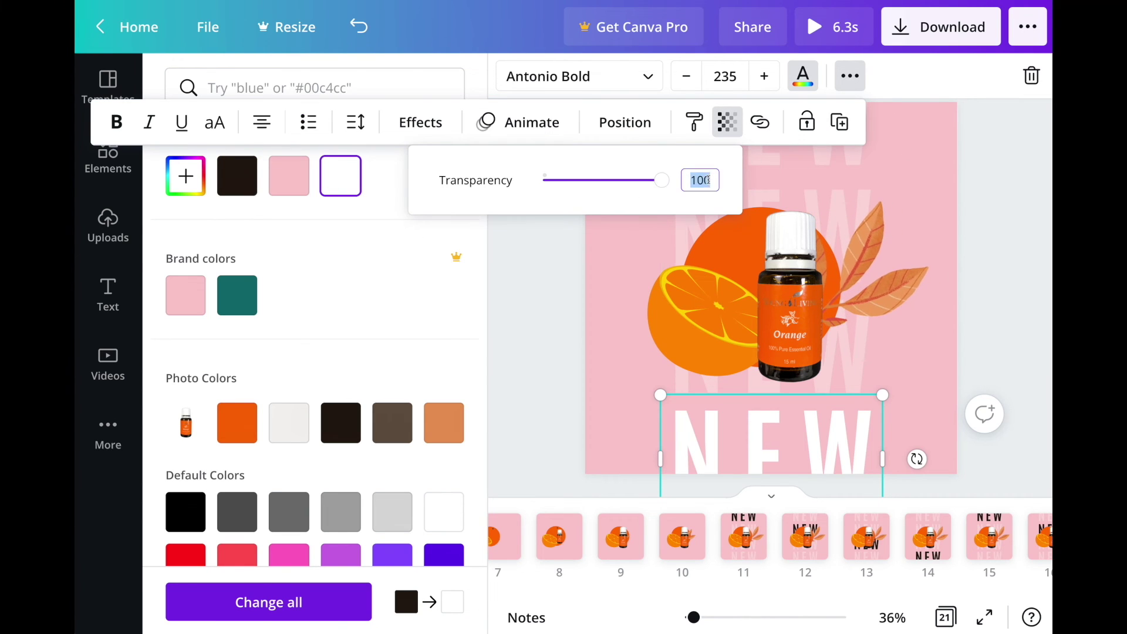
{"action": "type", "text": "29"}
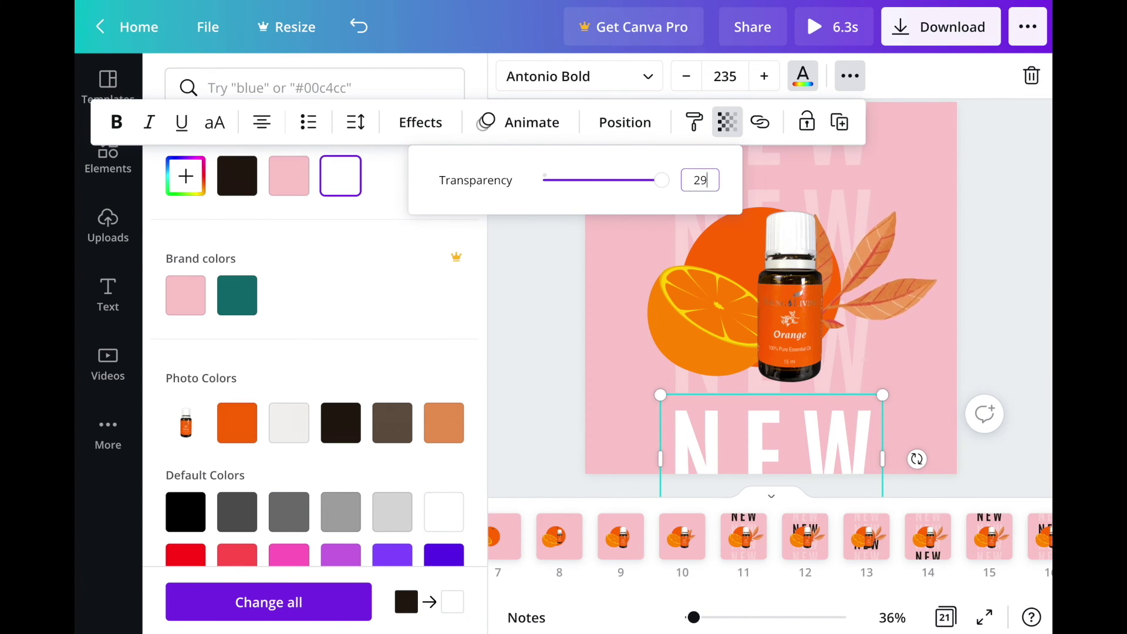
{"action": "key", "text": "Return"}
{"action": "key", "text": "Escape"}
{"action": "key", "text": "Escape"}
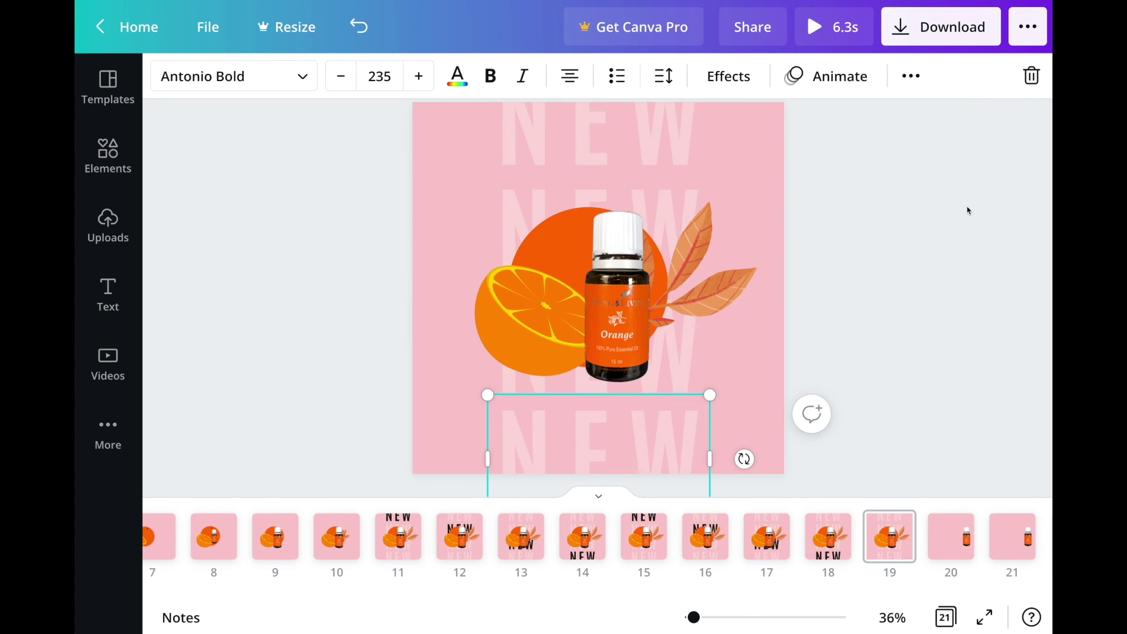
Step: Duplicate the all-white "NEW" page 19 three times, as pages 20, 21 and 22
{"action": "left_click", "coordinate": [896, 524]}
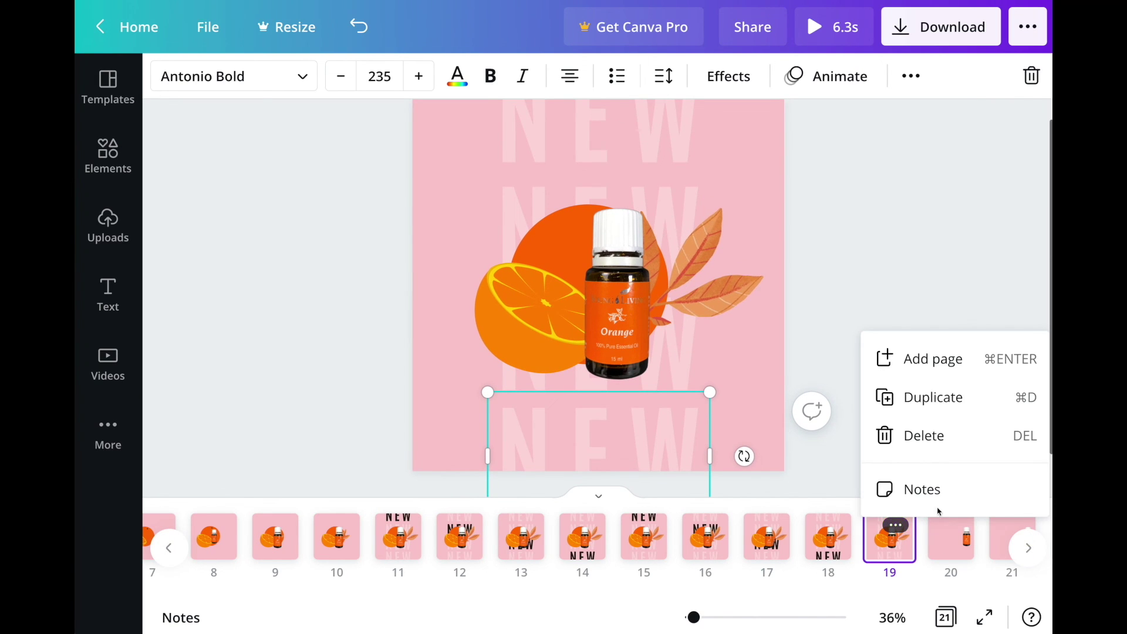
{"action": "left_click", "coordinate": [939, 405]}
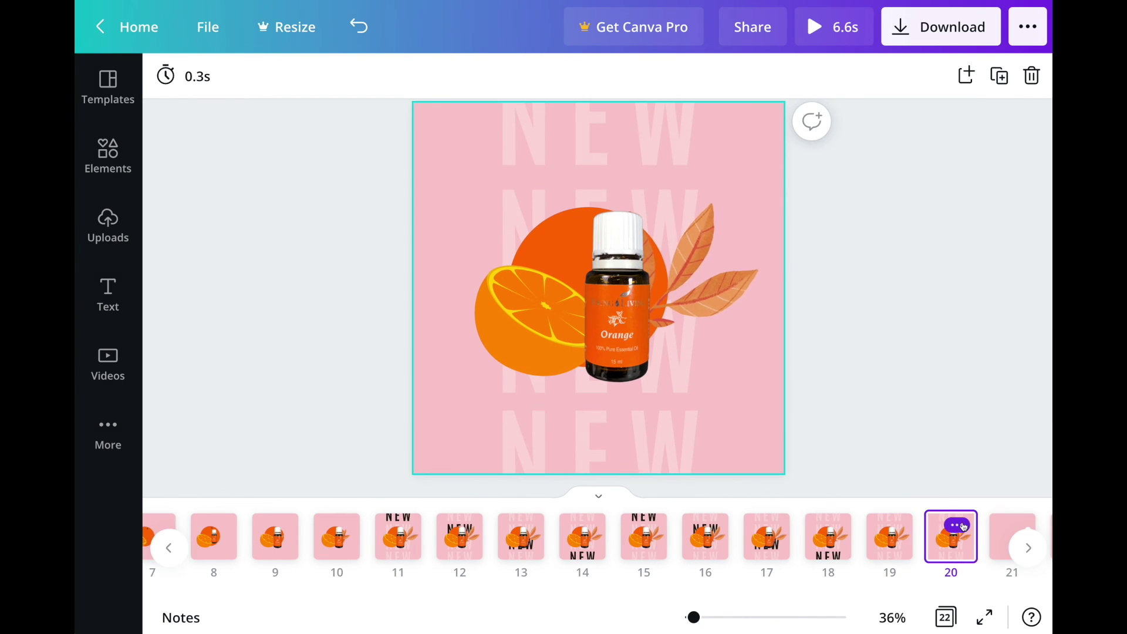
{"action": "left_click", "coordinate": [956, 525]}
{"action": "left_click", "coordinate": [976, 397]}
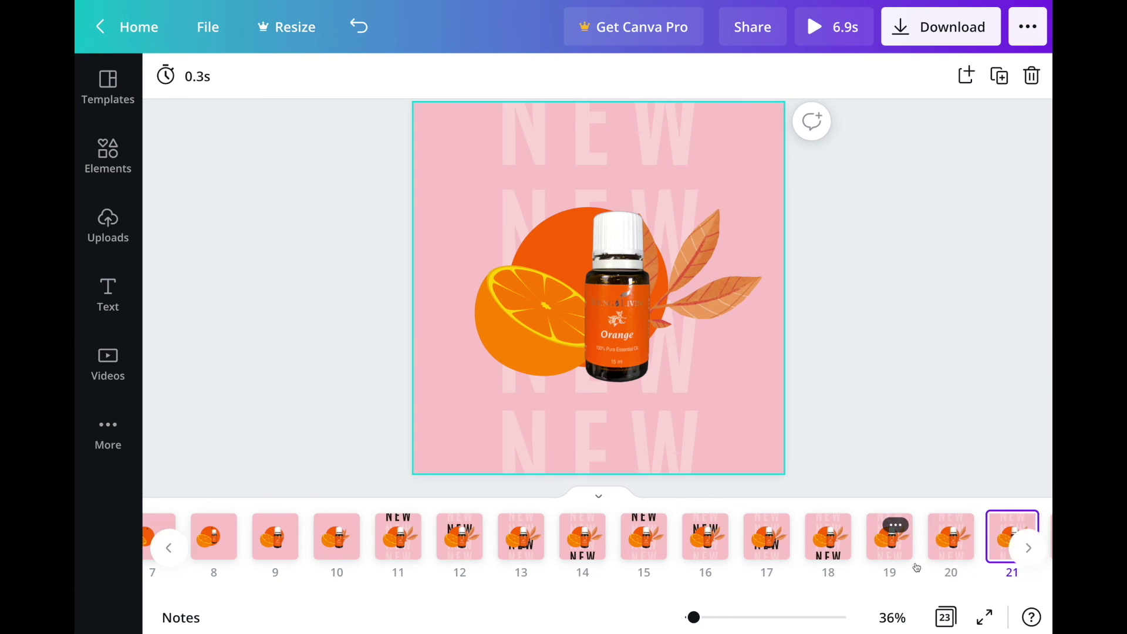
{"action": "left_click", "coordinate": [830, 525]}
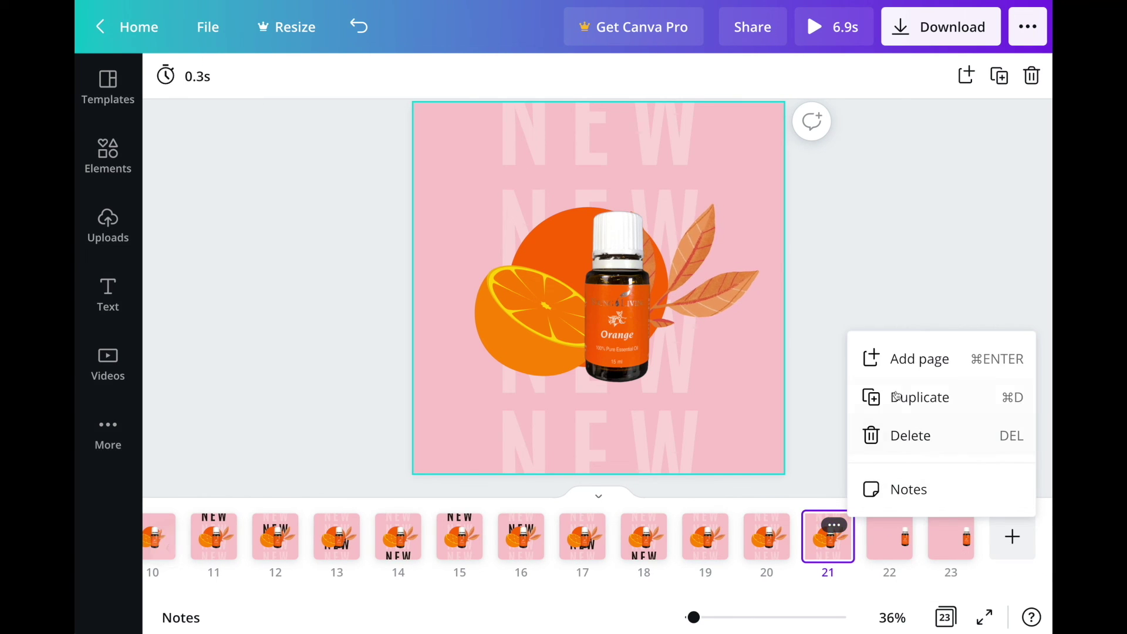
{"action": "left_click", "coordinate": [897, 398]}
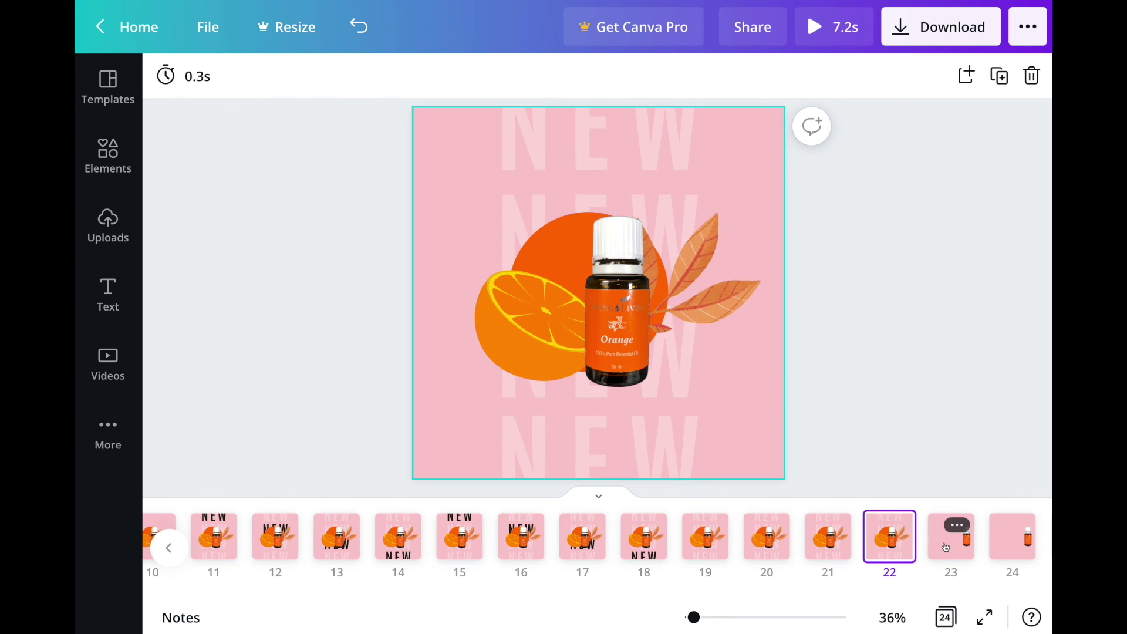
Step: Delete the two leftover bottle-only pages, 23 and 24, from the end of the design
{"action": "left_click", "coordinate": [952, 526]}
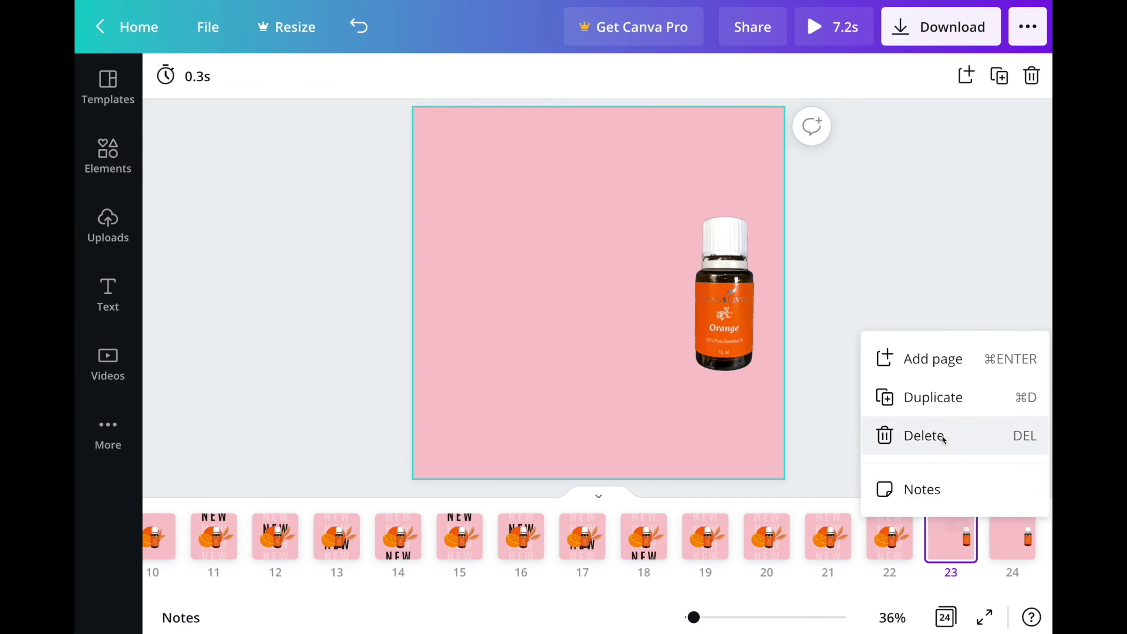
{"action": "left_click", "coordinate": [944, 441]}
{"action": "left_click", "coordinate": [958, 526]}
{"action": "left_click", "coordinate": [968, 436]}
Step: Preview the stop-motion animation from page 1 through to the end and close the preview
{"action": "scroll", "coordinate": [920, 546], "scroll_direction": "left", "scroll_amount": 5}
{"action": "scroll", "coordinate": [920, 546], "scroll_direction": "left", "scroll_amount": 4}
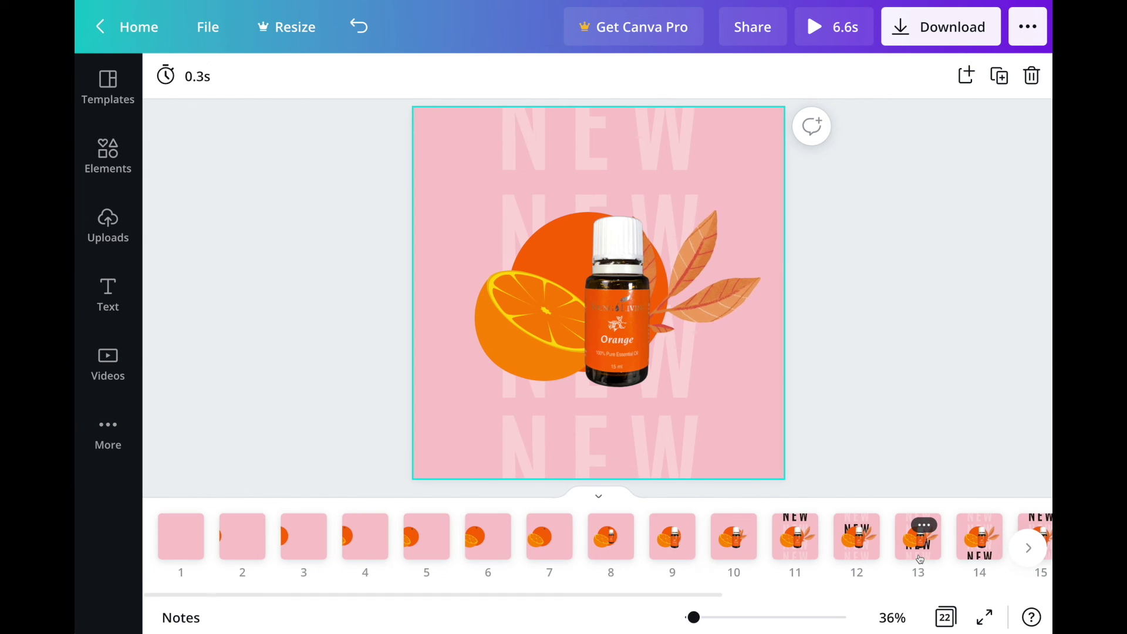
{"action": "left_click", "coordinate": [168, 547]}
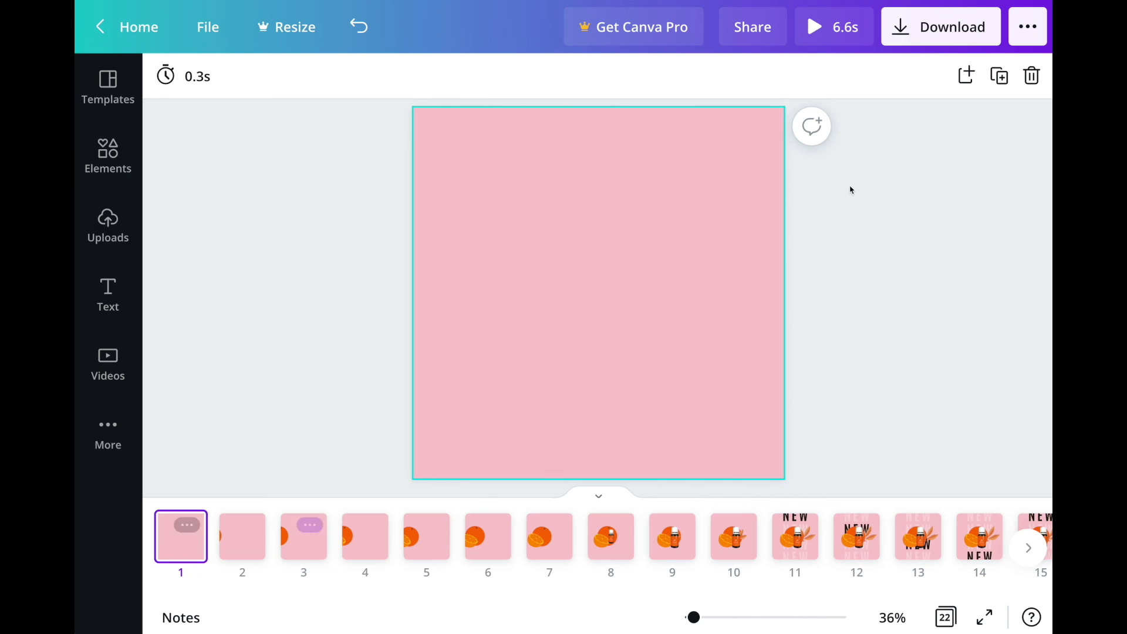
{"action": "scroll", "coordinate": [870, 153], "scroll_direction": "up", "scroll_amount": 1}
{"action": "key", "text": "ctrl+alt+p"}
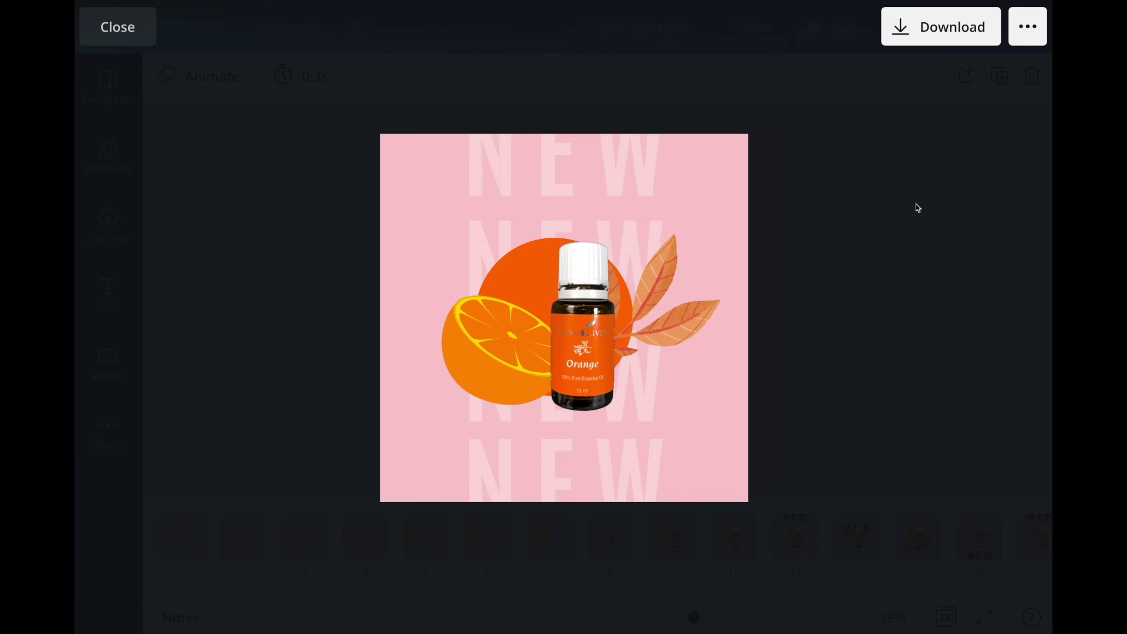
{"action": "key", "text": "Escape"}
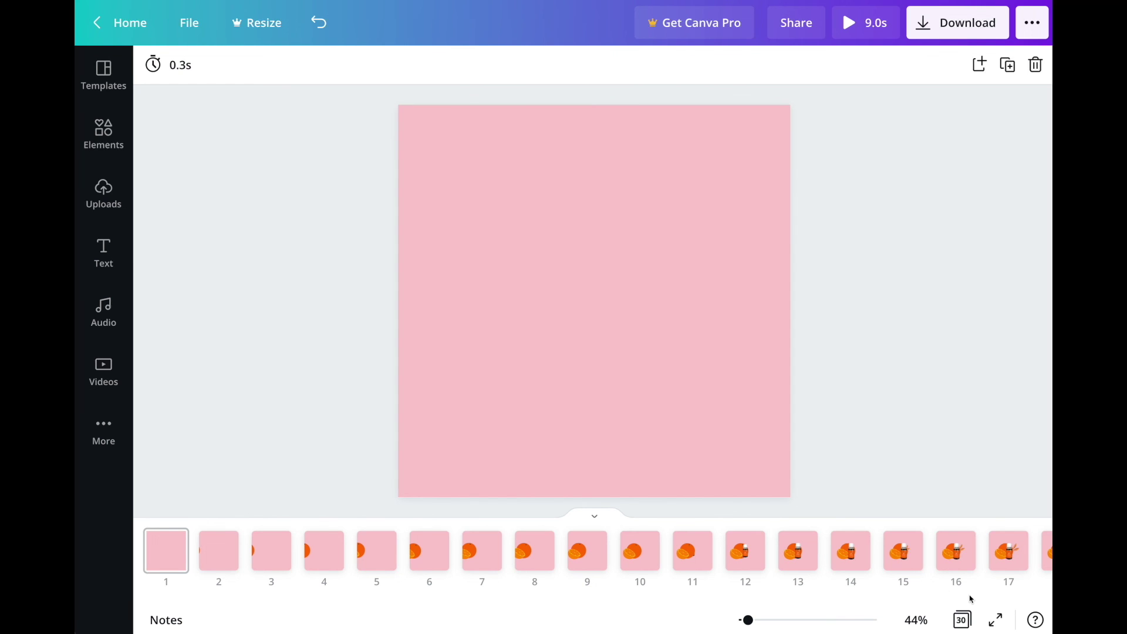
Step: Browse the stock audio library and check the licensing note on the Pro track "Epic Thoughts"
{"action": "left_click", "coordinate": [105, 316]}
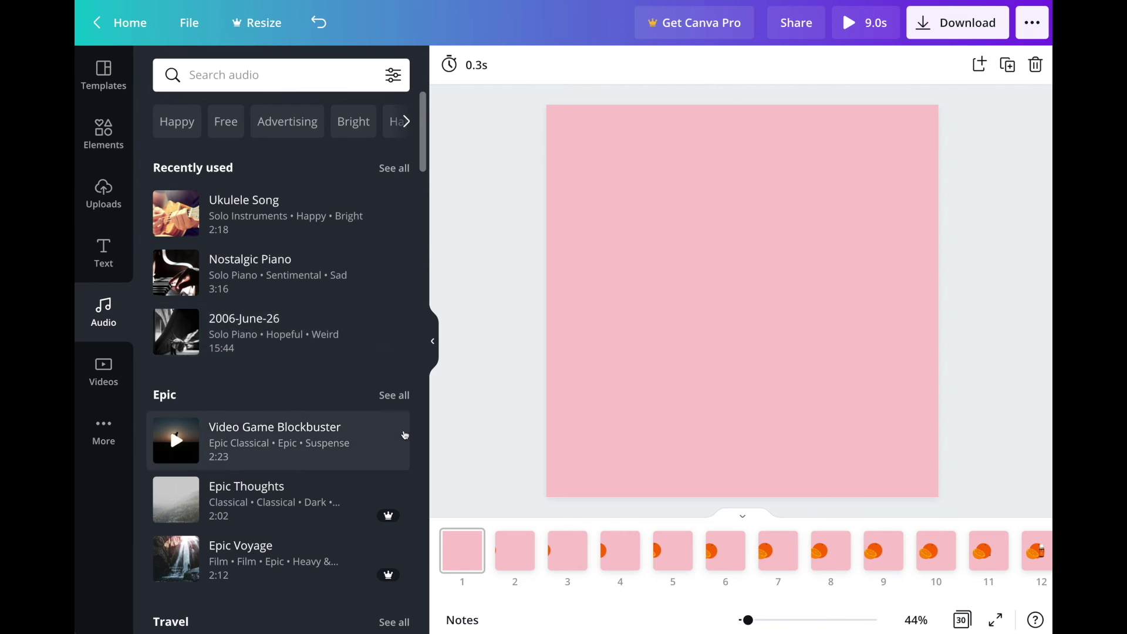
{"action": "scroll", "coordinate": [391, 429], "scroll_direction": "down", "scroll_amount": 2}
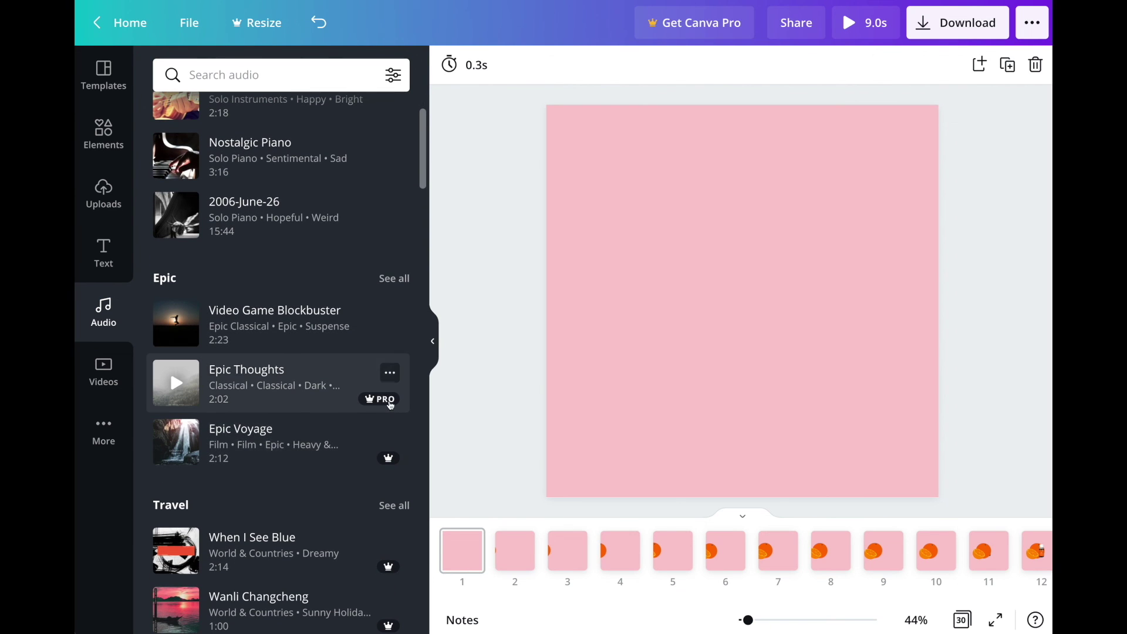
{"action": "mouse_move", "coordinate": [378, 406]}
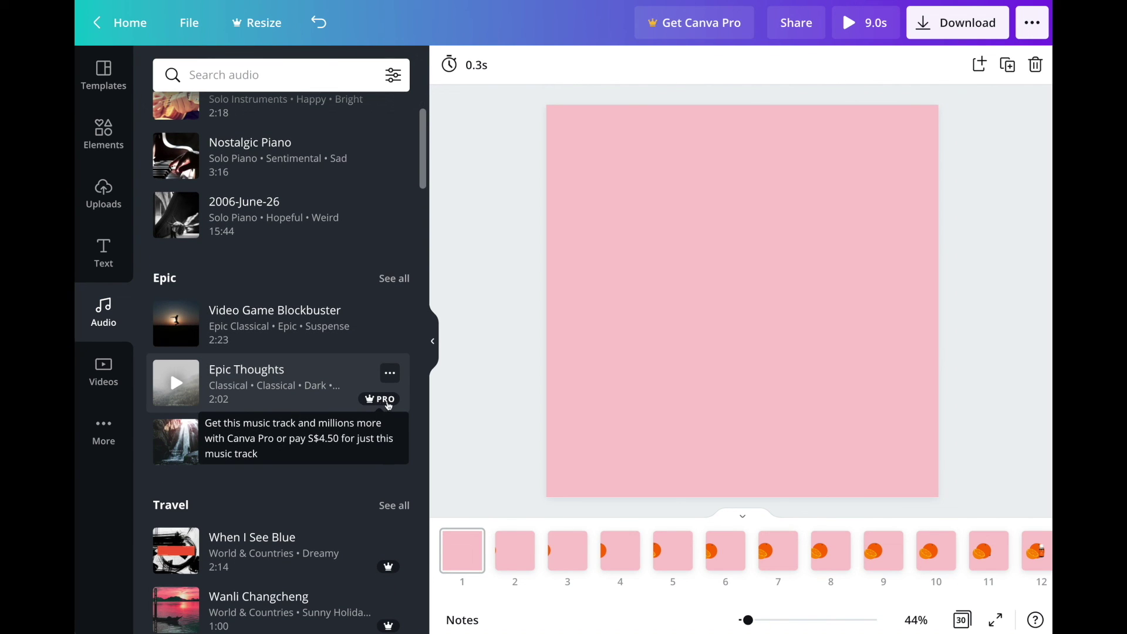
Step: Add the uploaded "Communicator" mp3 to the design as its soundtrack
{"action": "left_click", "coordinate": [103, 193]}
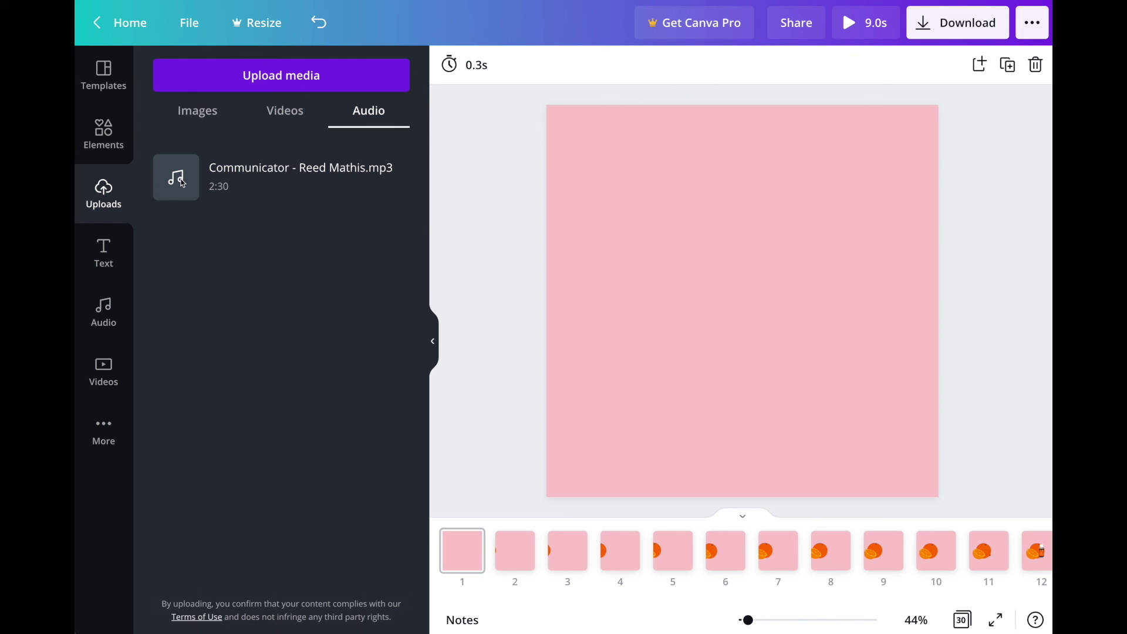
{"action": "mouse_move", "coordinate": [184, 184]}
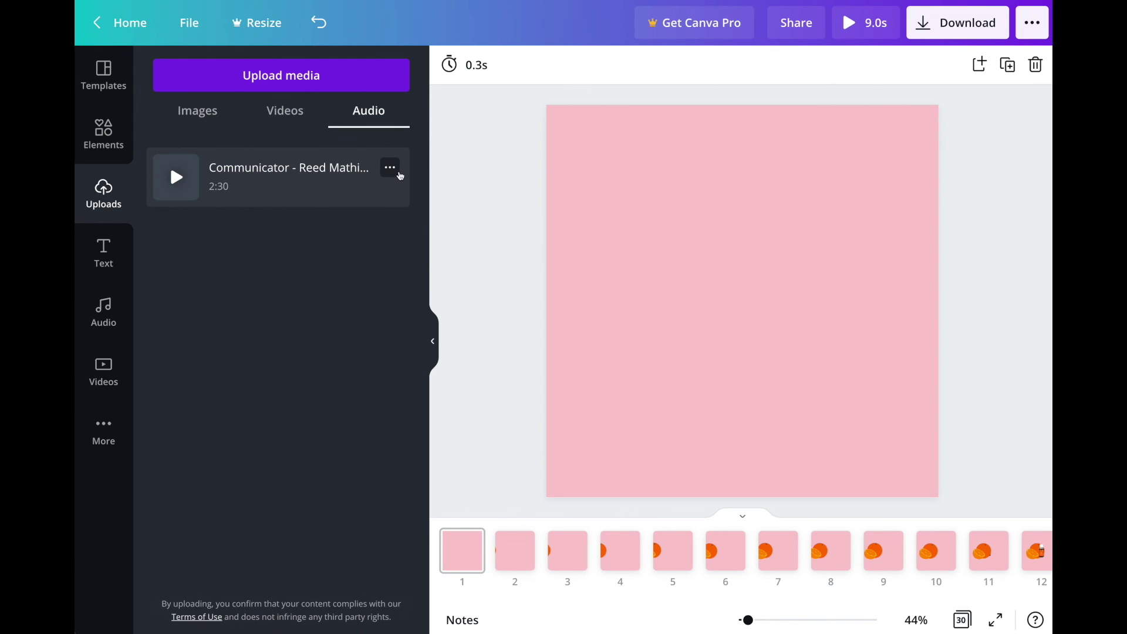
{"action": "left_click", "coordinate": [400, 175]}
{"action": "left_click", "coordinate": [319, 188]}
{"action": "left_click", "coordinate": [301, 189]}
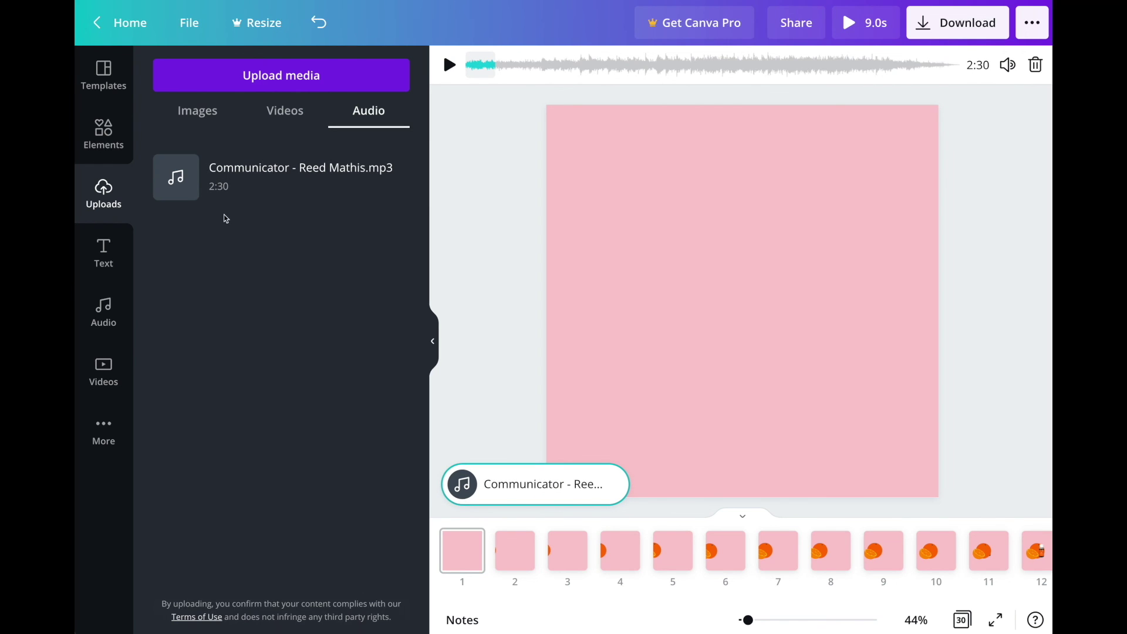
Step: Try a section near the middle of the soundtrack, and set the used section to start at about 54.7 s
{"action": "mouse_move", "coordinate": [235, 190]}
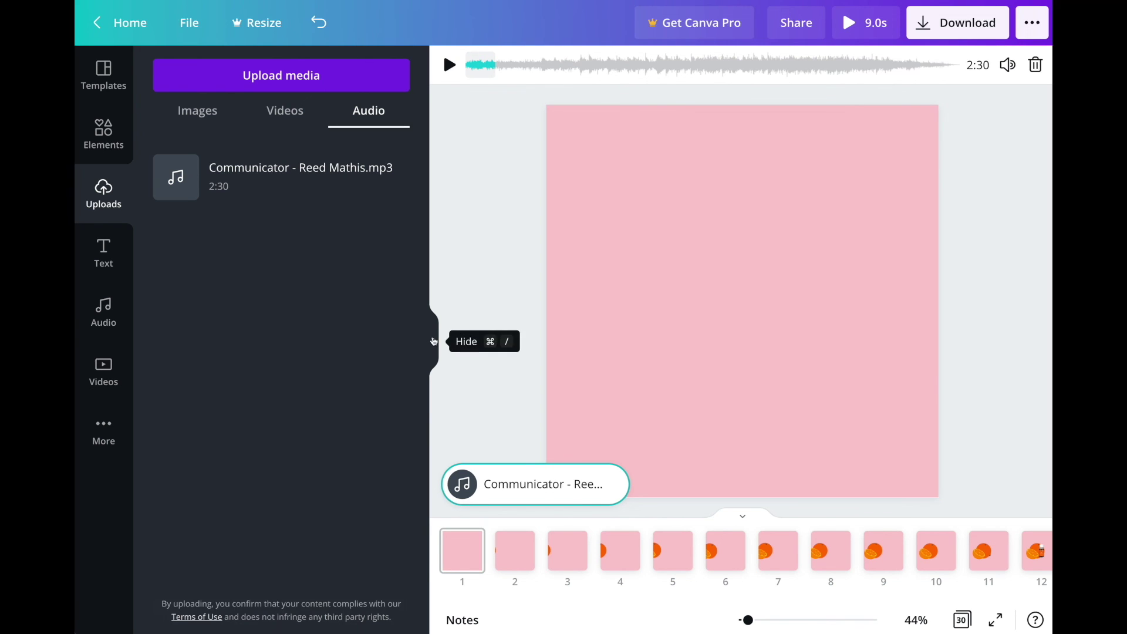
{"action": "left_click", "coordinate": [434, 342]}
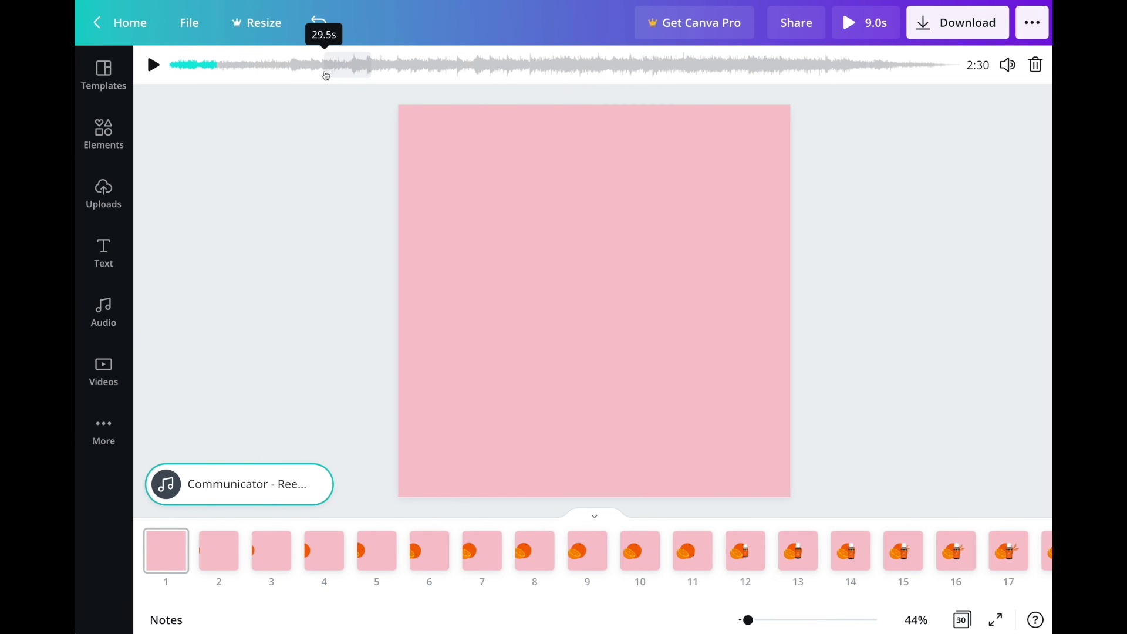
{"action": "left_click_drag", "start_coordinate": [219, 70], "coordinate": [555, 77]}
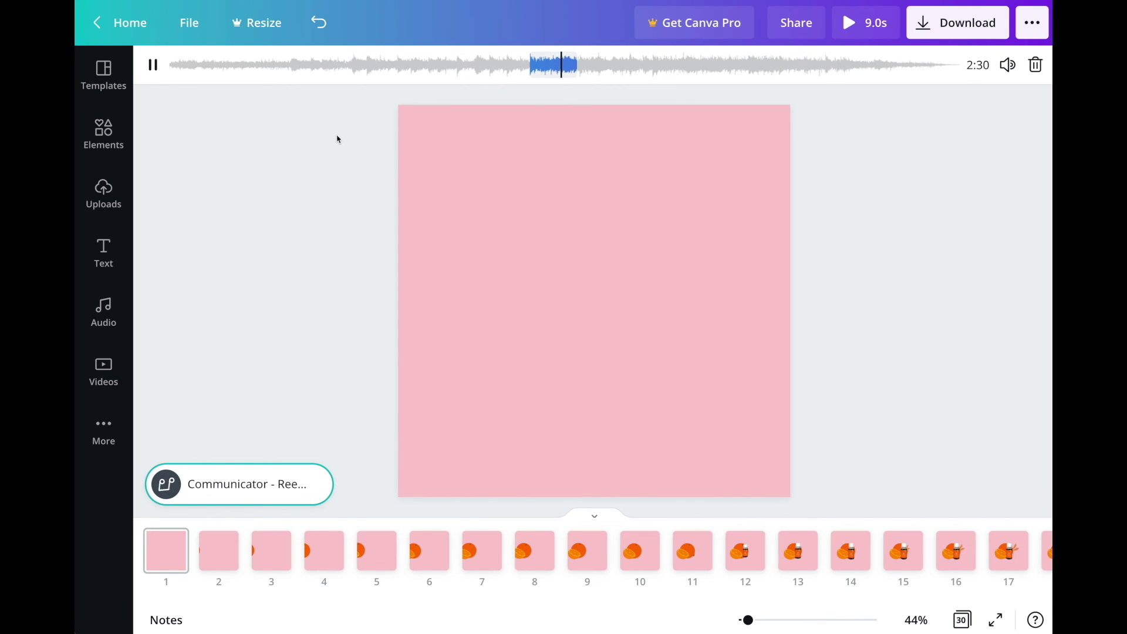
{"action": "left_click", "coordinate": [156, 75]}
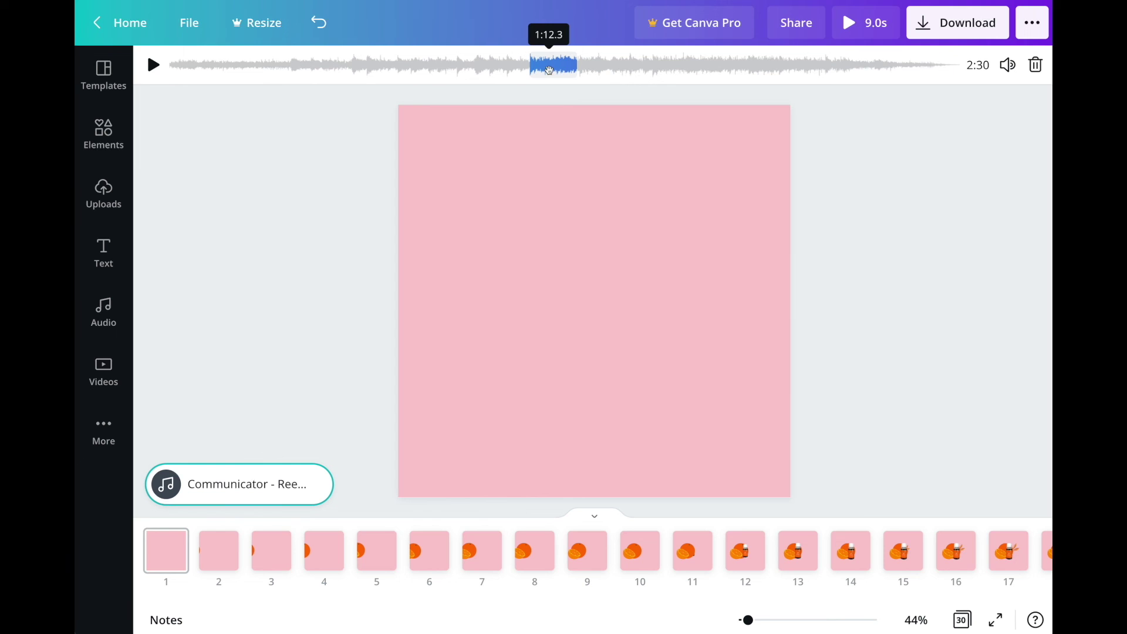
{"action": "mouse_move", "coordinate": [649, 75]}
{"action": "left_mouse_down"}
{"action": "mouse_move", "coordinate": [437, 74]}
{"action": "mouse_move", "coordinate": [473, 73]}
{"action": "left_mouse_up"}
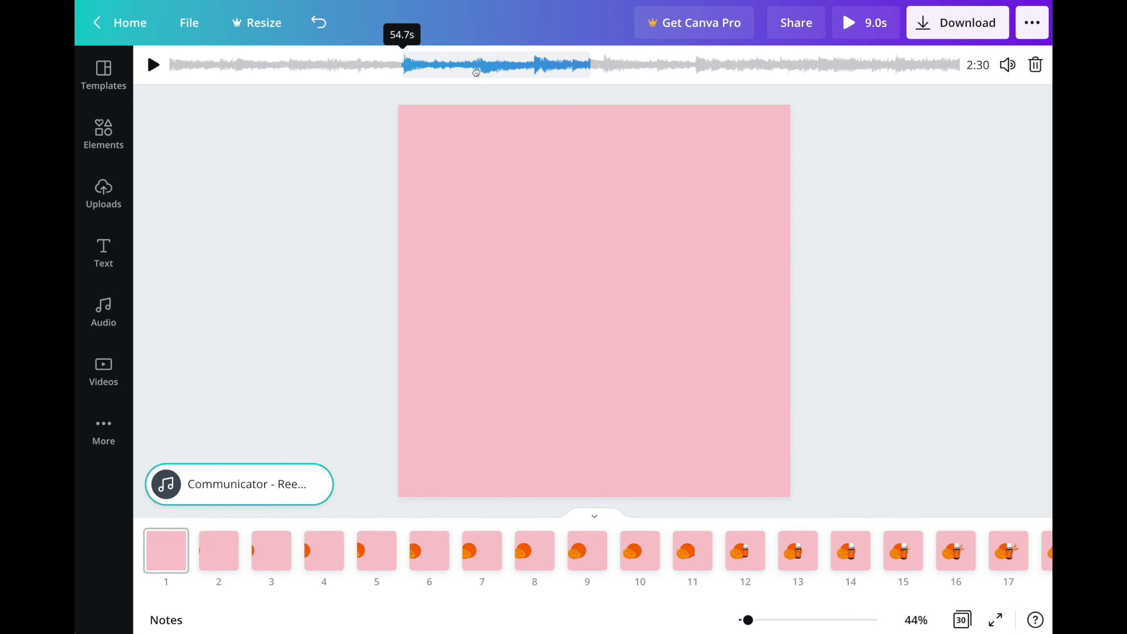
Step: Listen to the chosen soundtrack section and preview the whole 9-second video with its music
{"action": "left_click", "coordinate": [158, 68]}
{"action": "left_click", "coordinate": [154, 66]}
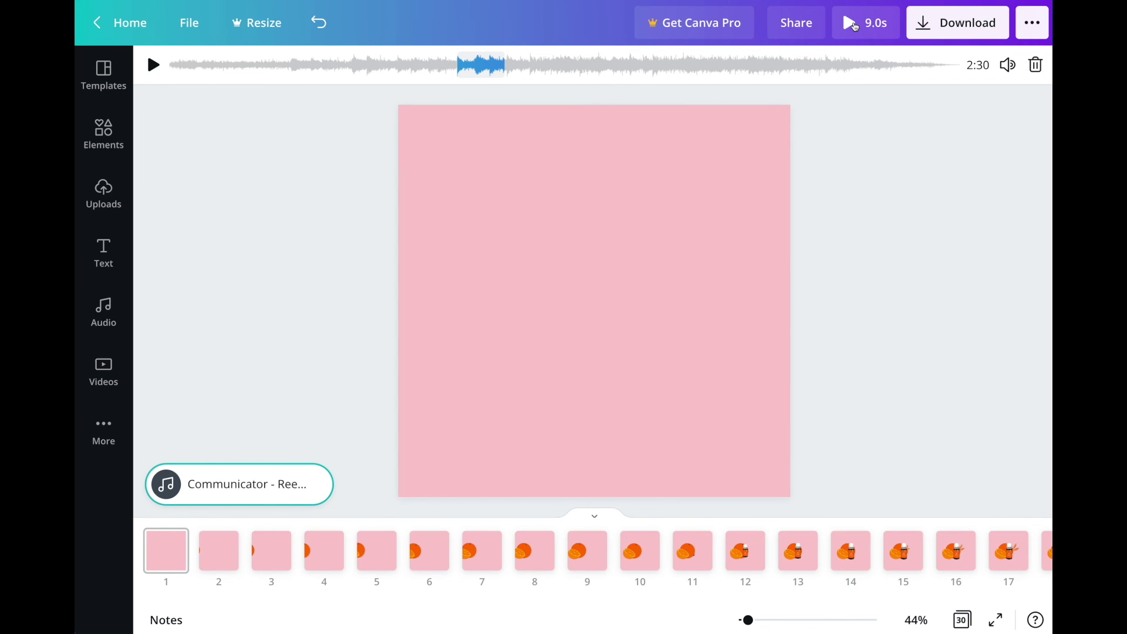
{"action": "left_click", "coordinate": [856, 26]}
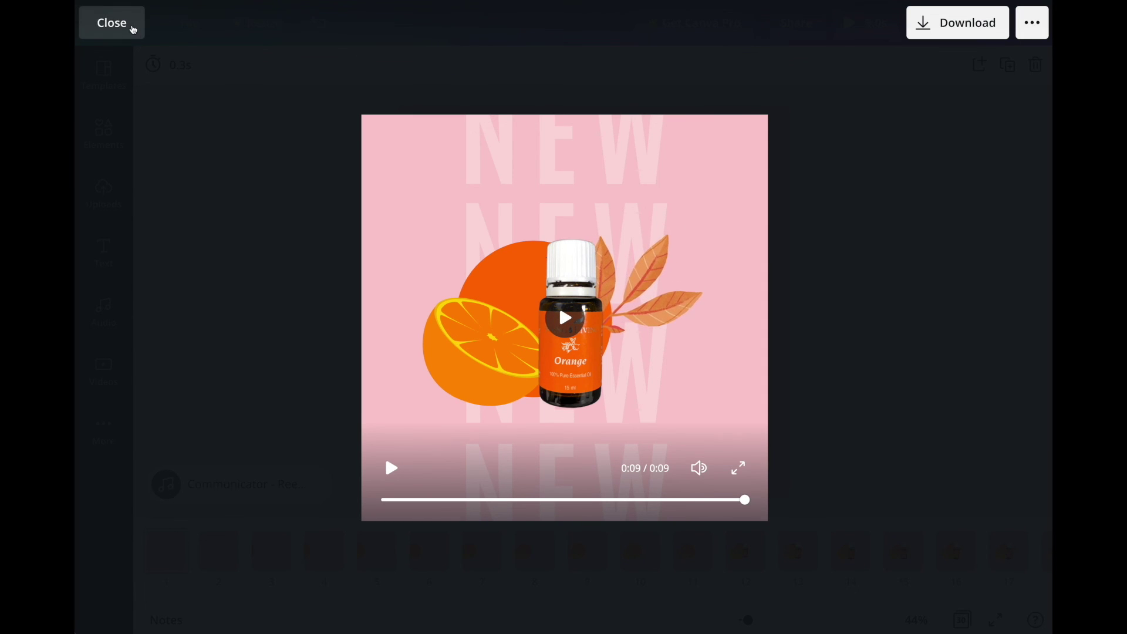
{"action": "left_click", "coordinate": [134, 30]}
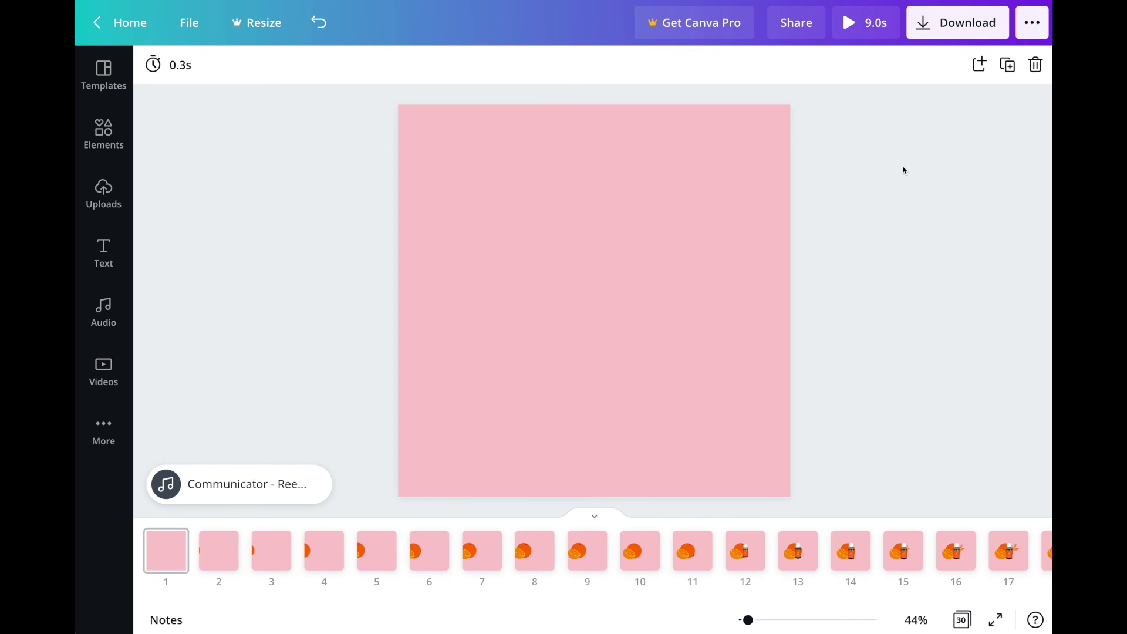